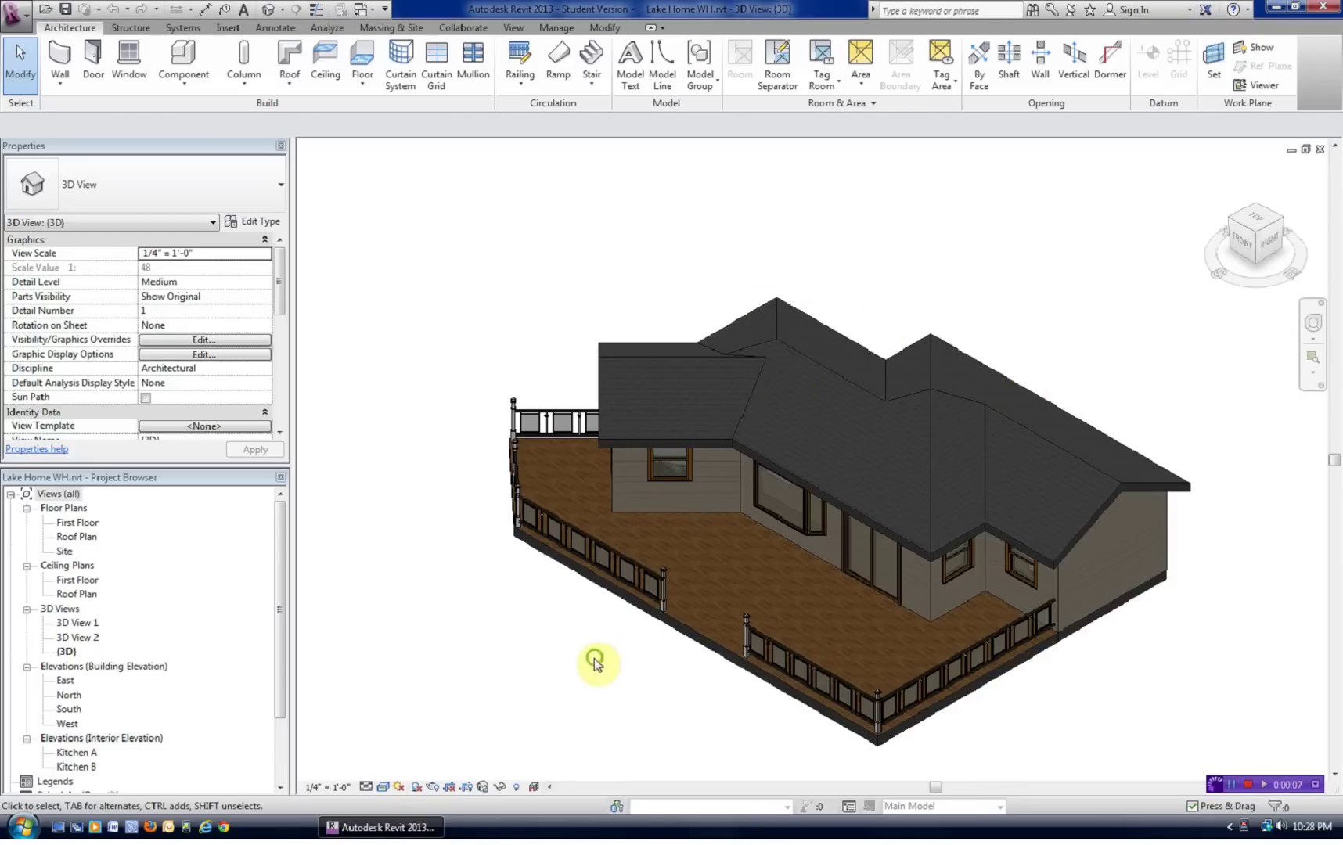
Step: Pan, zoom and orbit the lake house in 3D with the navigation wheel to view other angles
middle_drag(596, 659, 533, 627)
scroll(533, 609, up, 3)
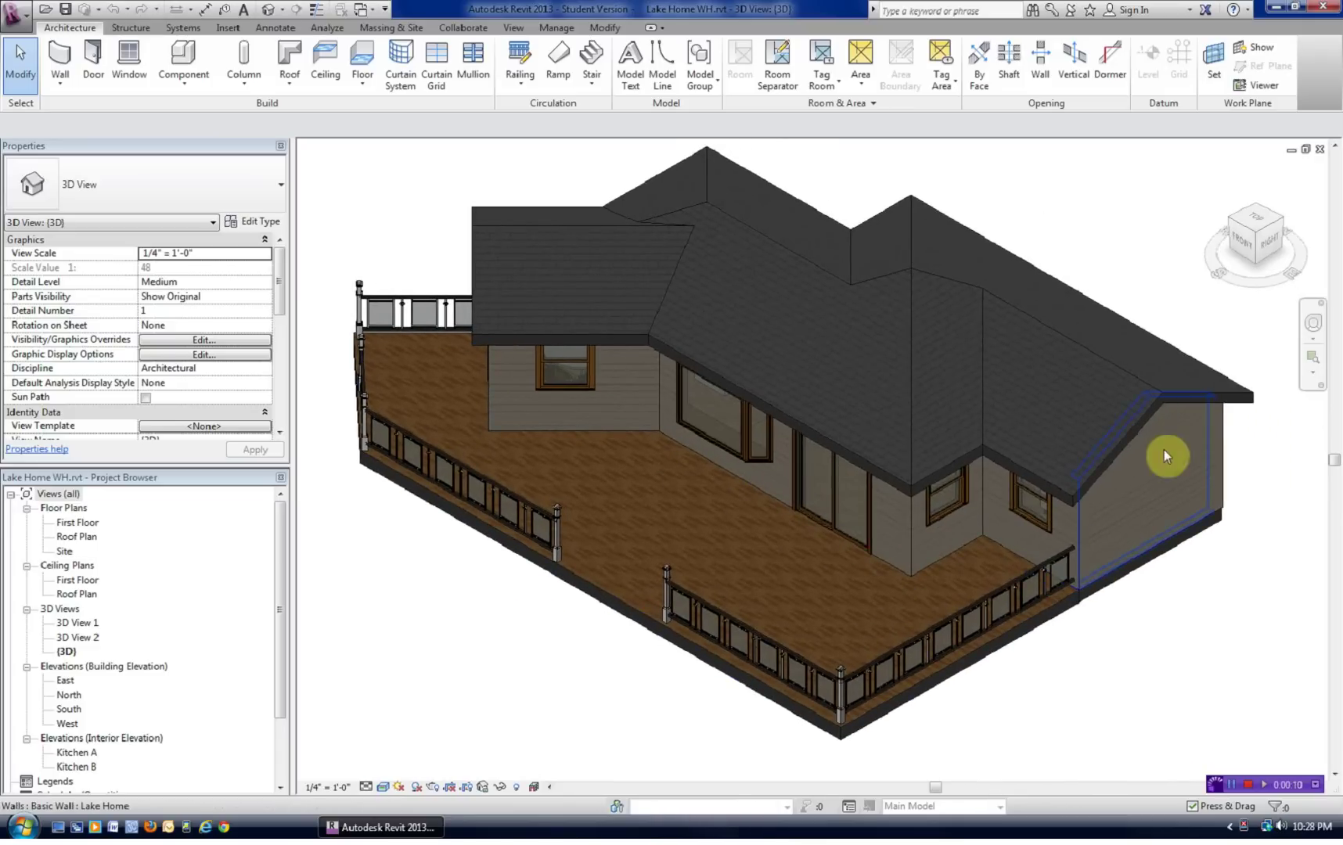
click(1312, 327)
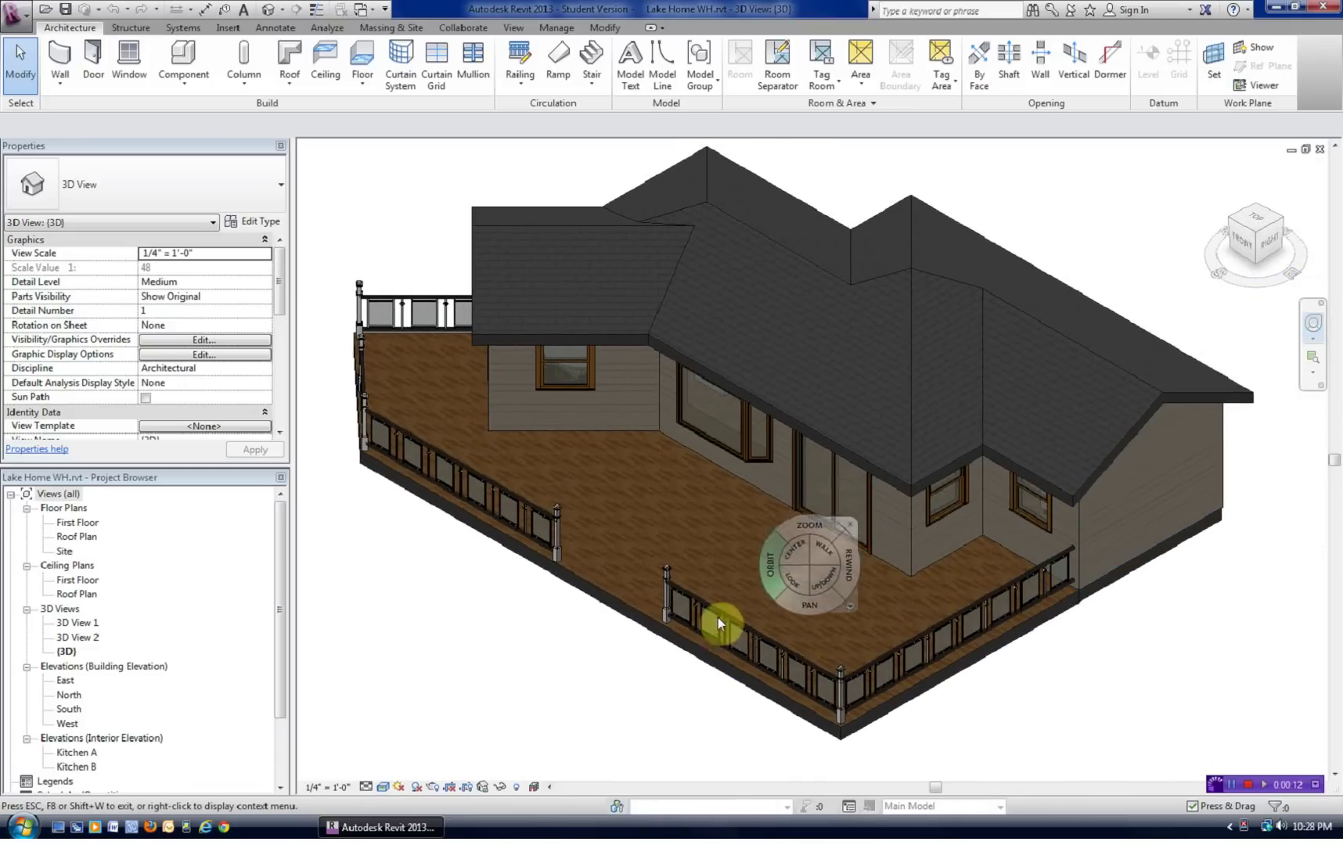
drag(707, 612, 642, 565)
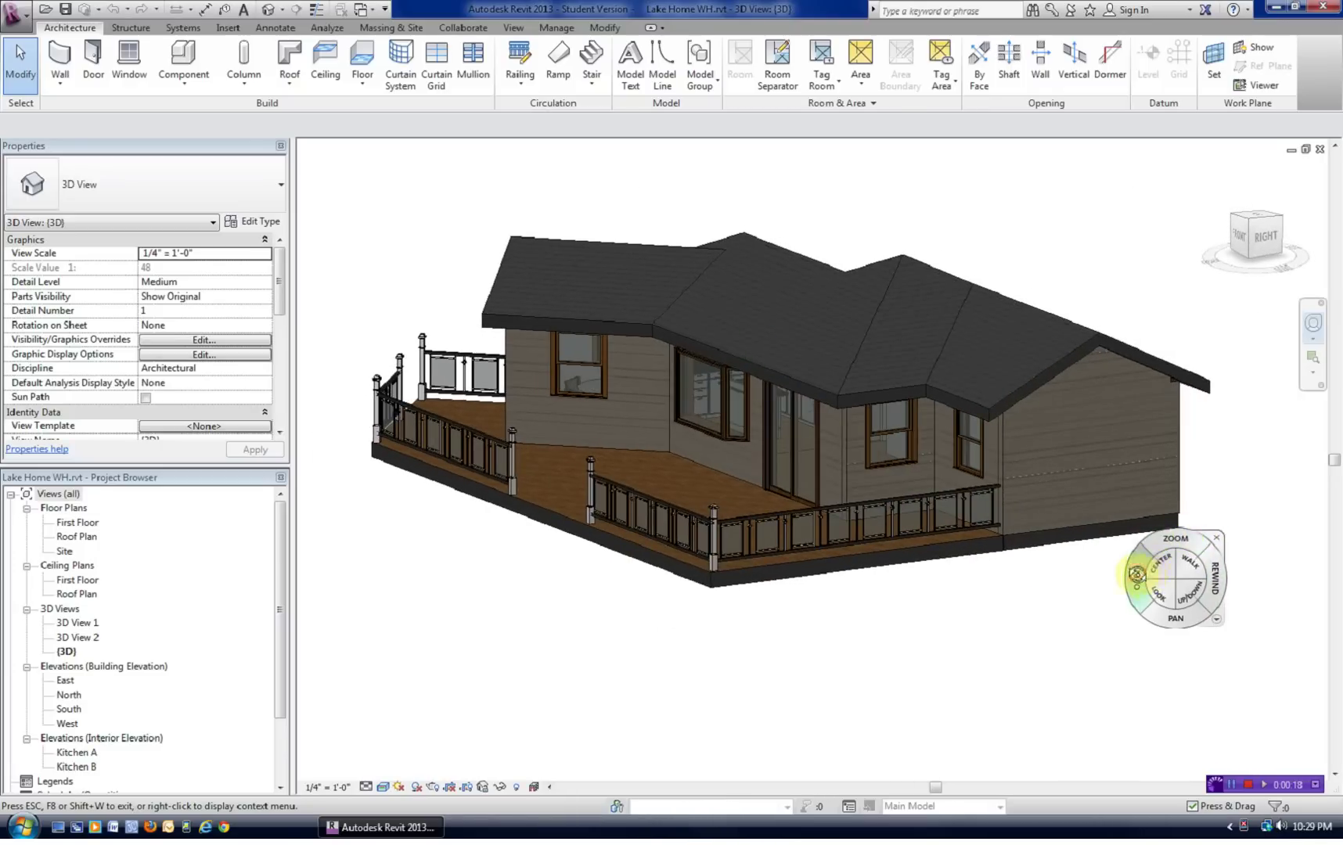
drag(1134, 577, 1152, 613)
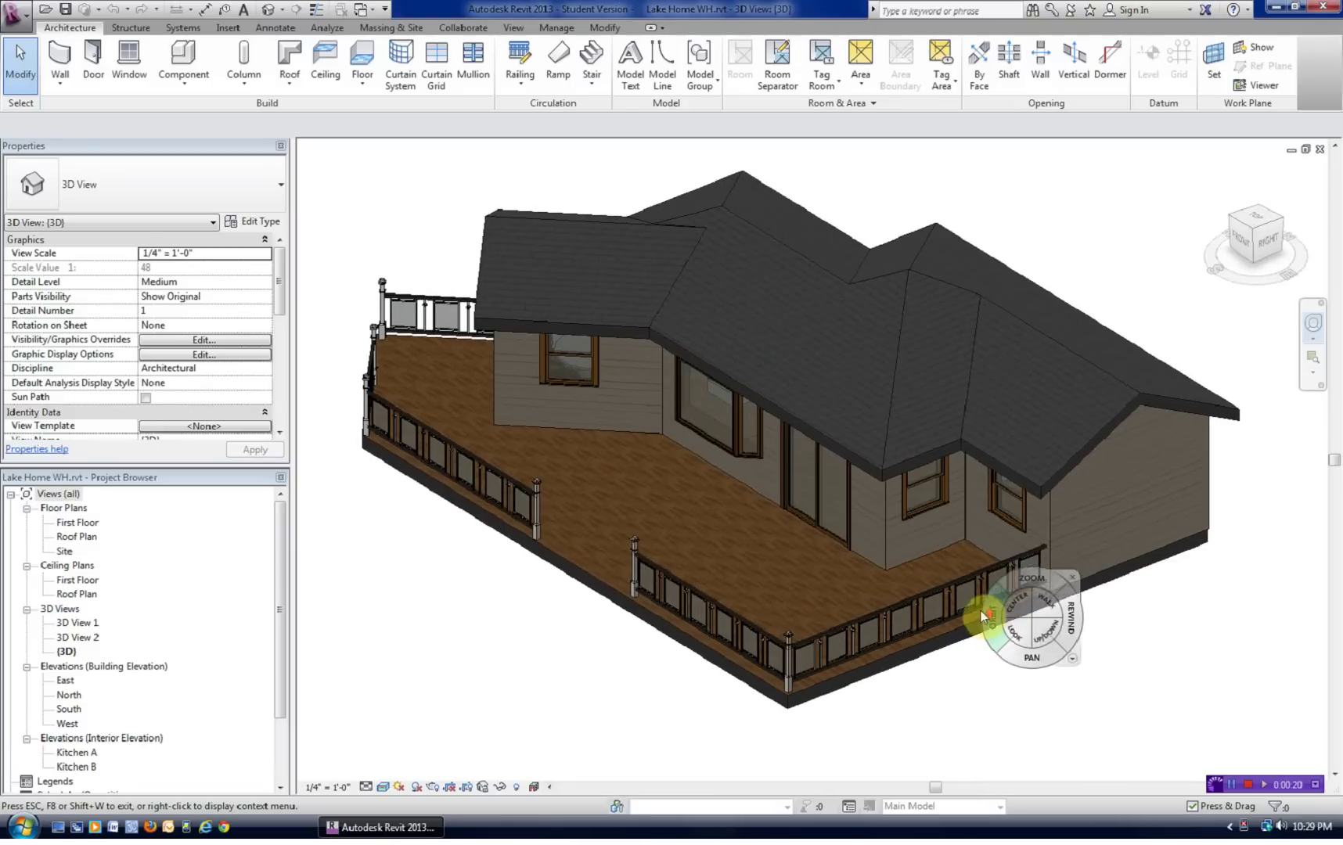
scroll(970, 606, up, 5)
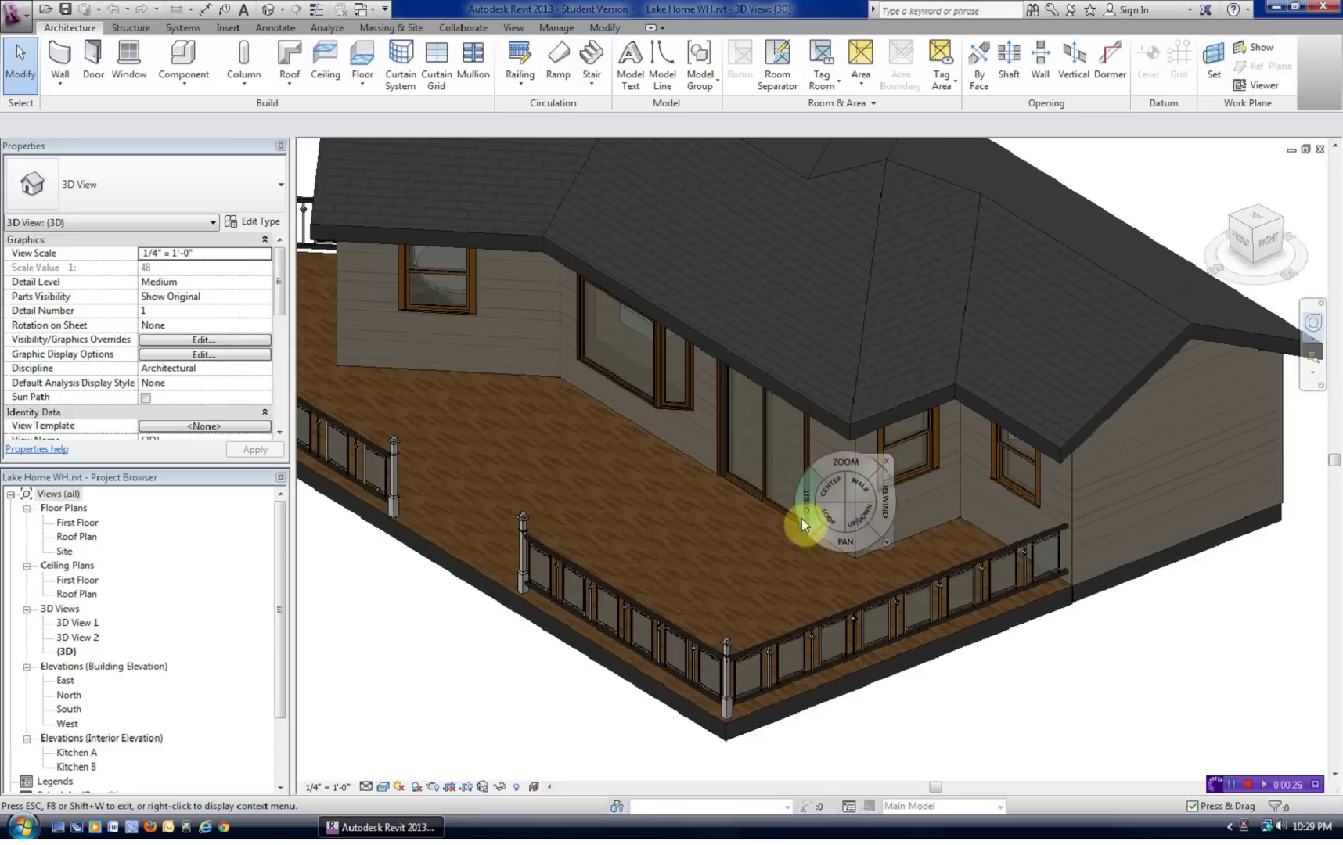
Step: Zoom in on the deck corner with its glass-panel railing, then bring up the application menu
click(895, 458)
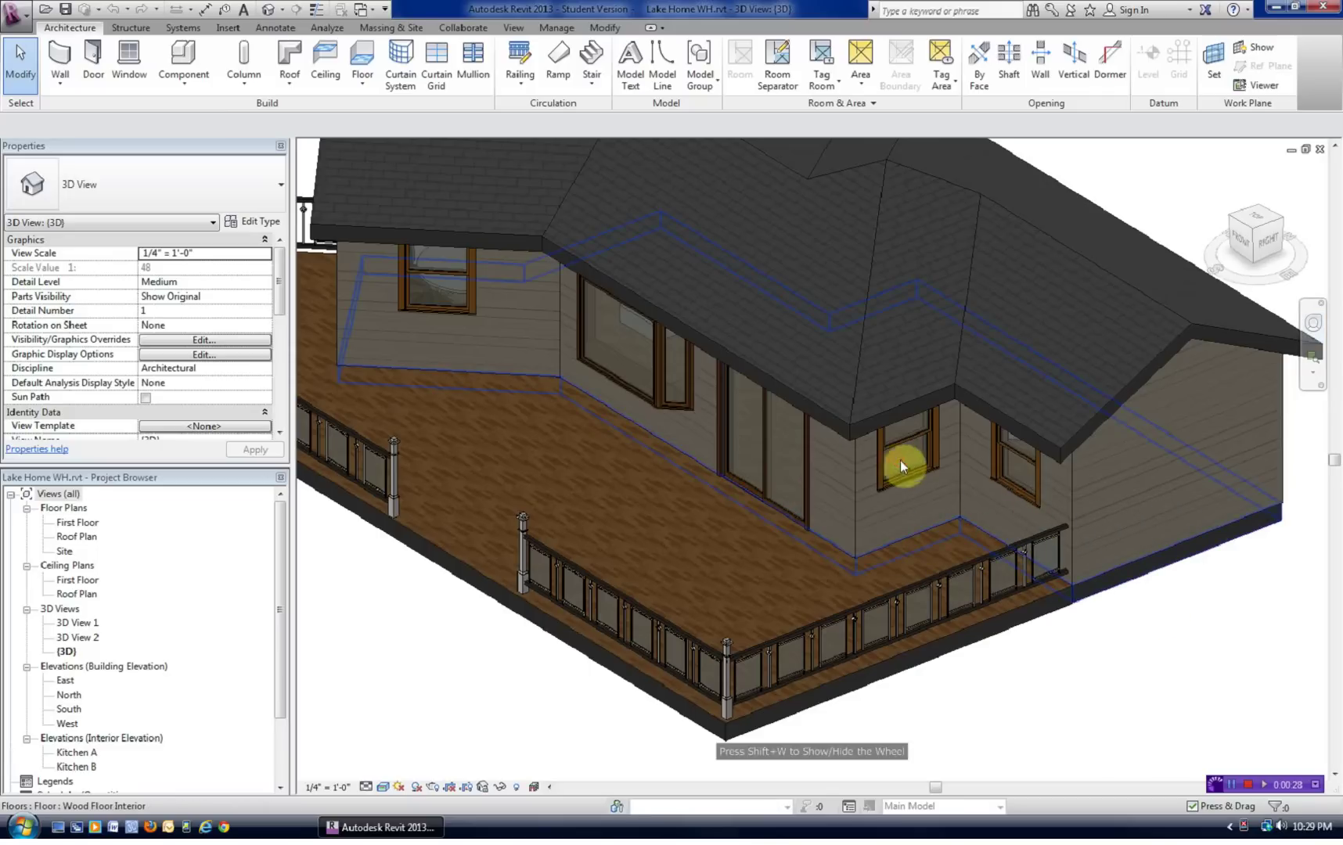
scroll(1137, 673, up, 4)
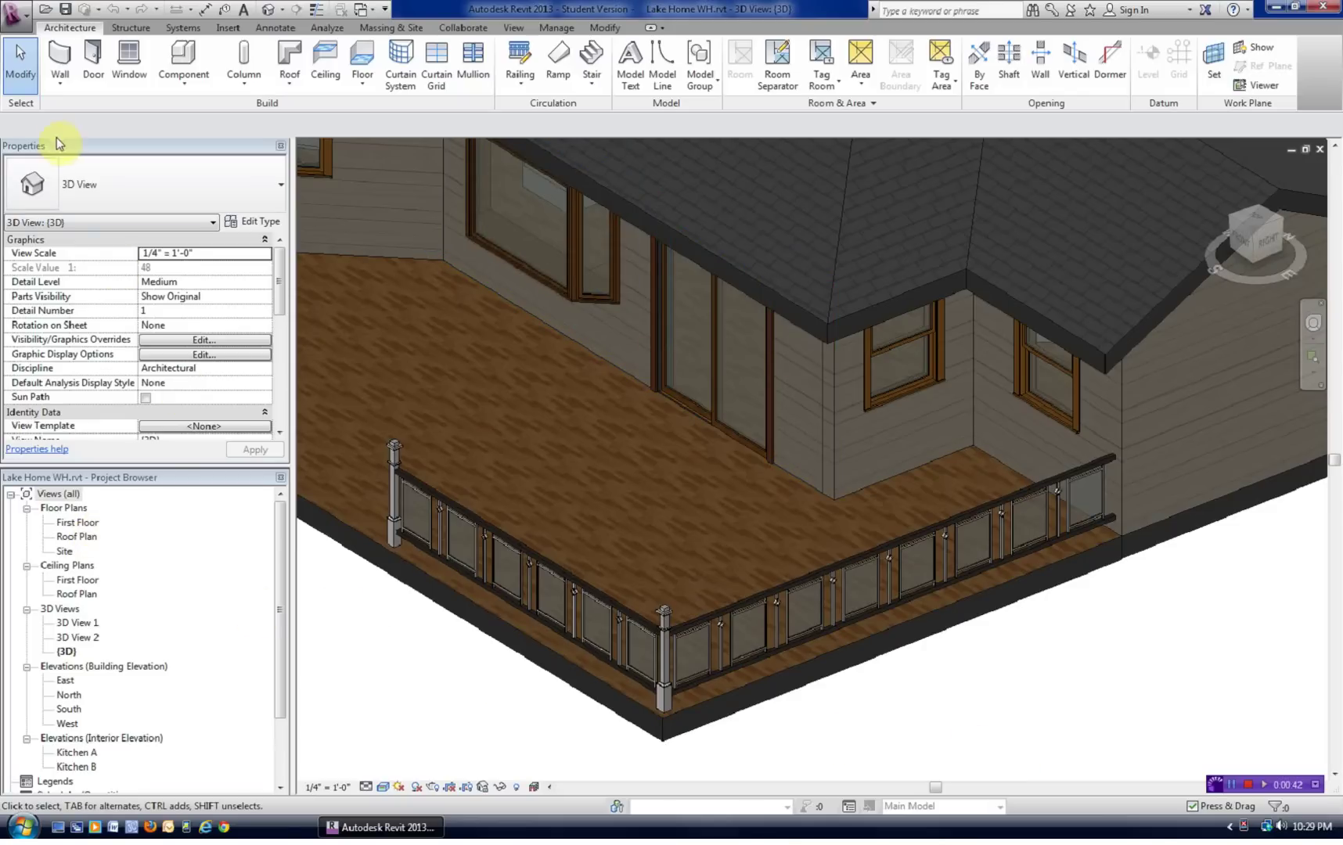
click(13, 17)
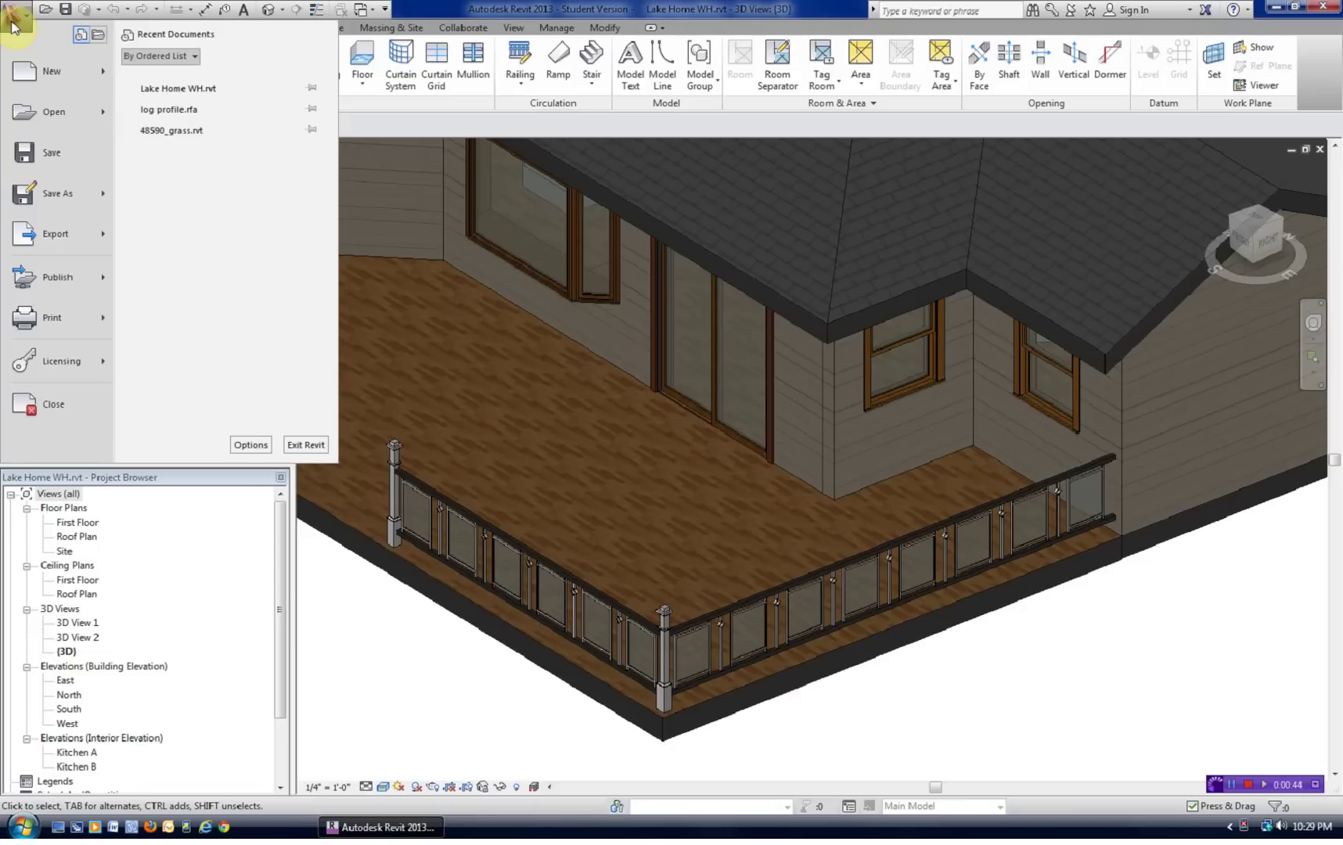
Step: Create a new family from the Profile.rft template through New > Family
mouse_move(51, 76)
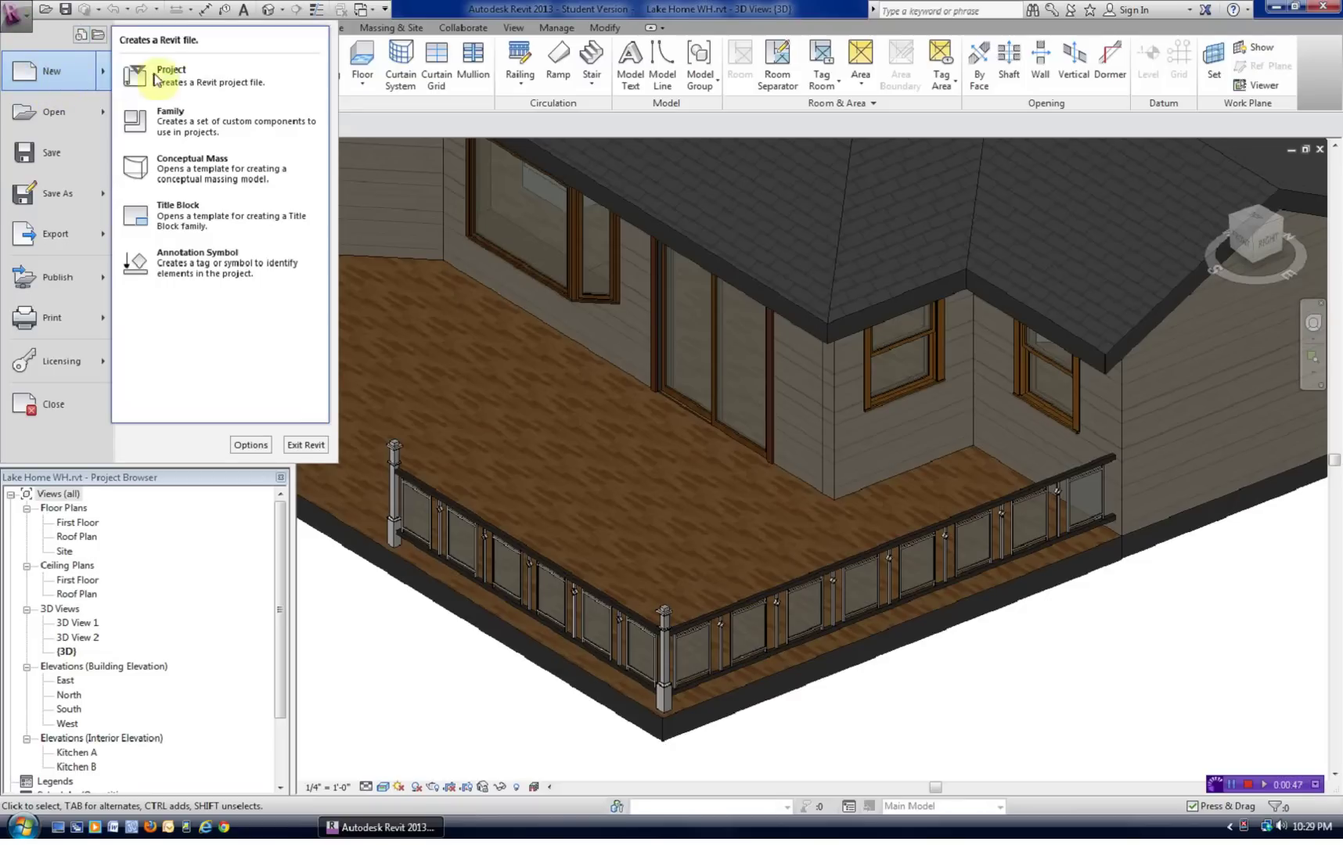
click(173, 118)
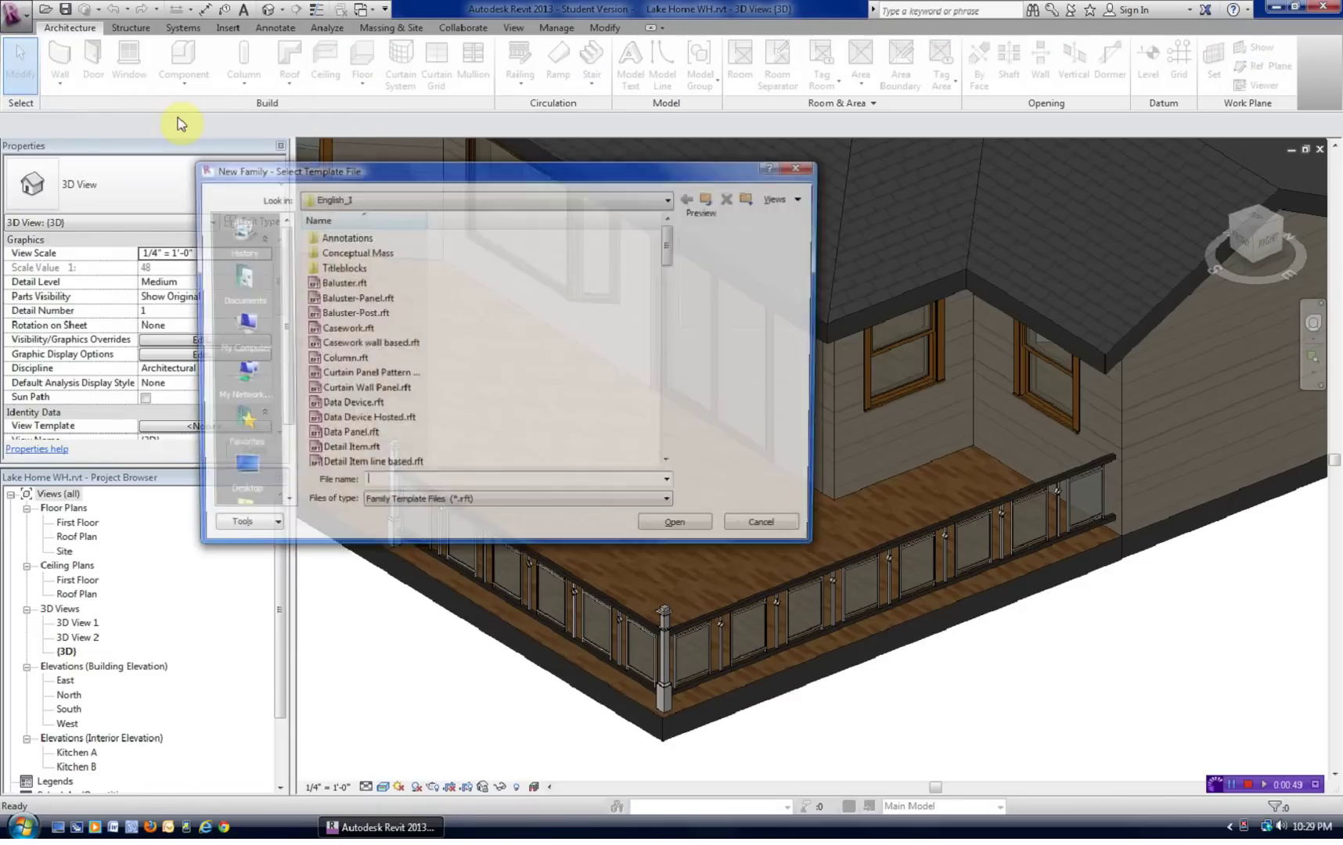
drag(399, 178, 603, 180)
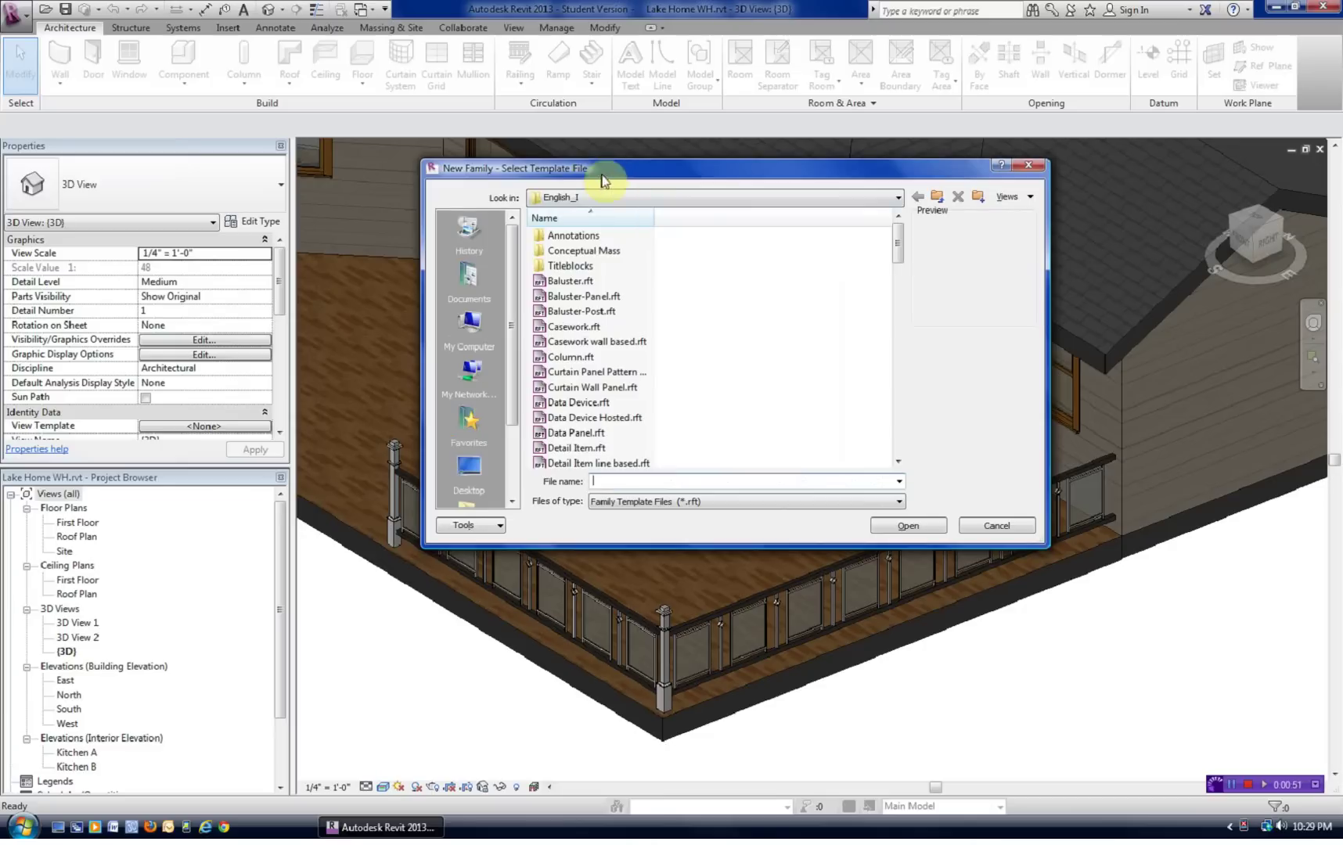
scroll(608, 359, down, 4)
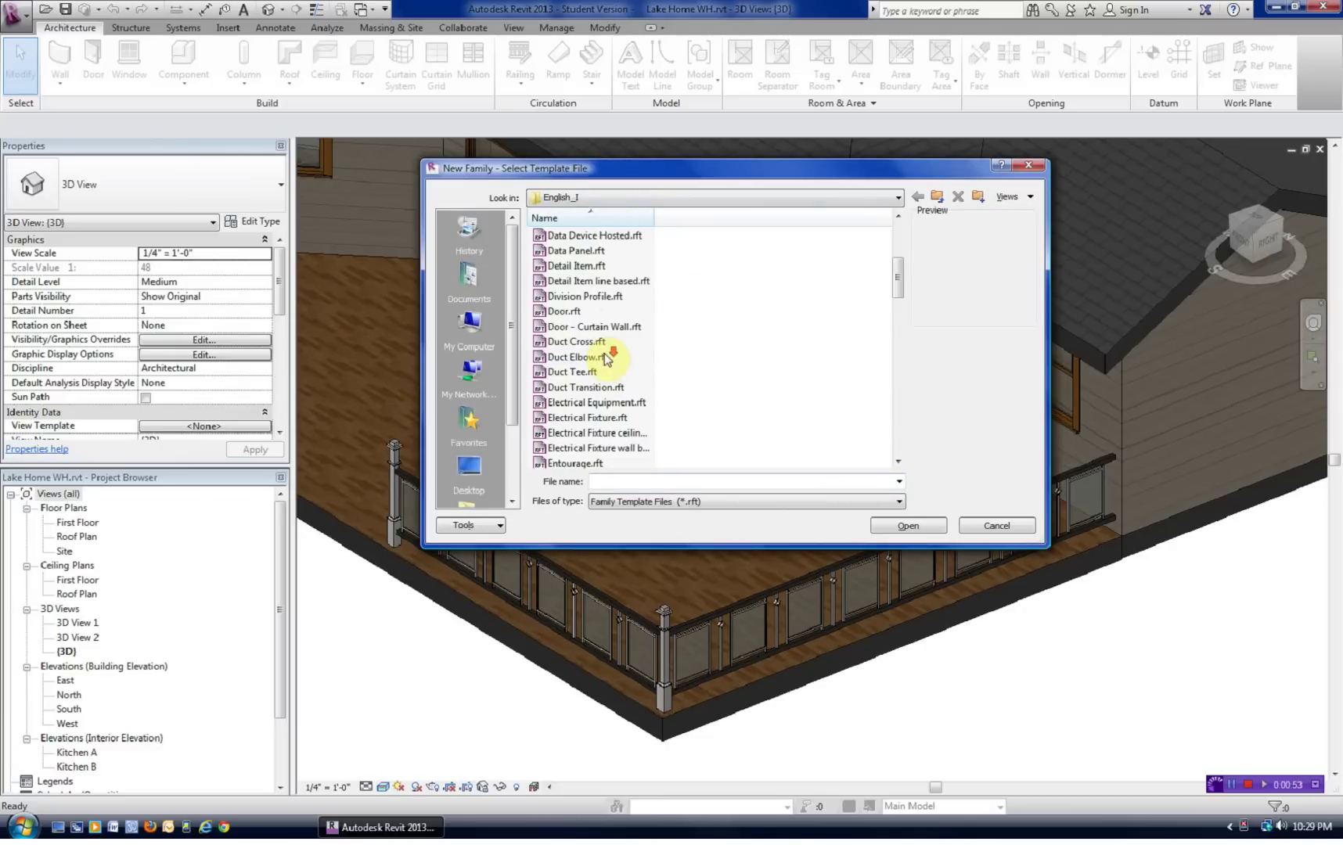
scroll(607, 360, down, 12)
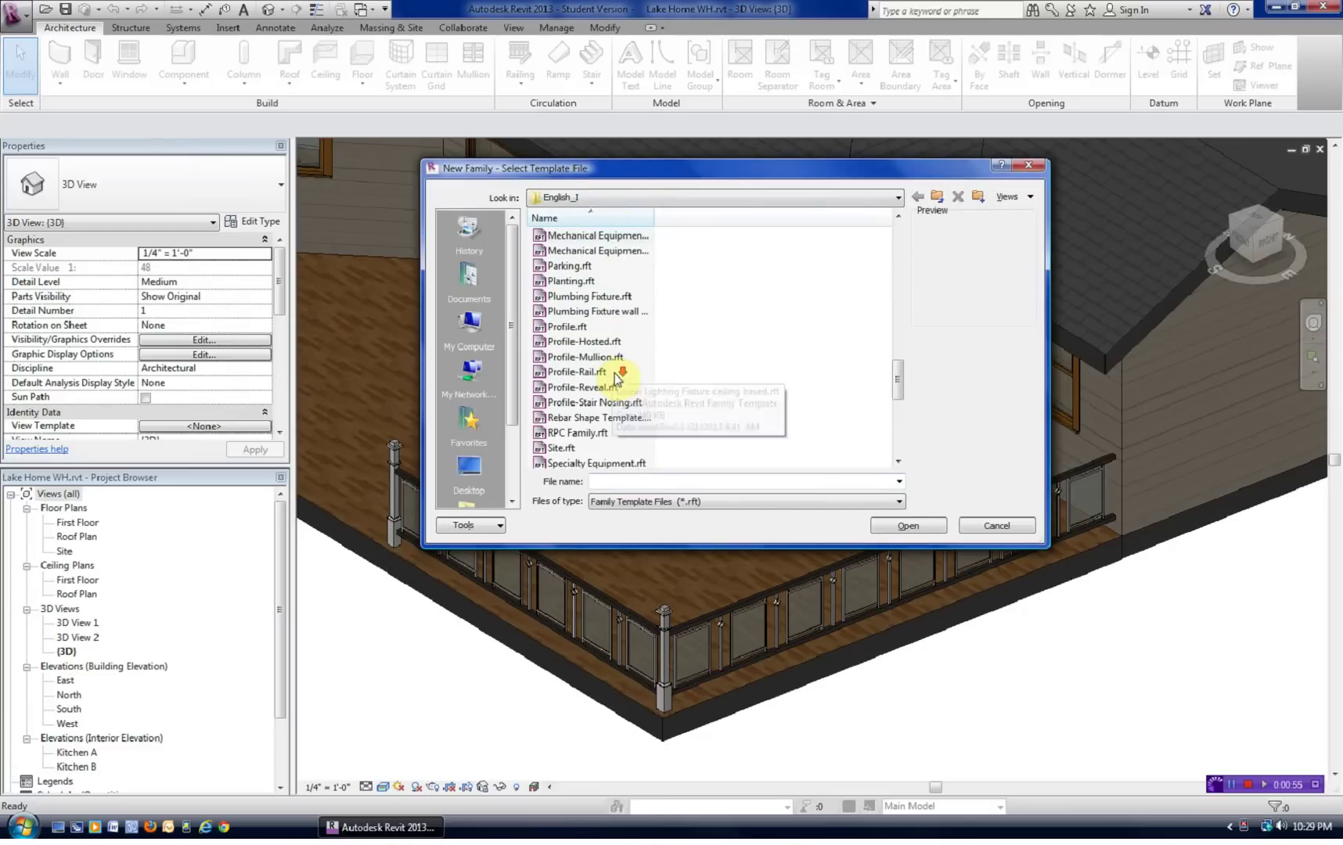
scroll(618, 384, down, 3)
scroll(630, 390, down, 3)
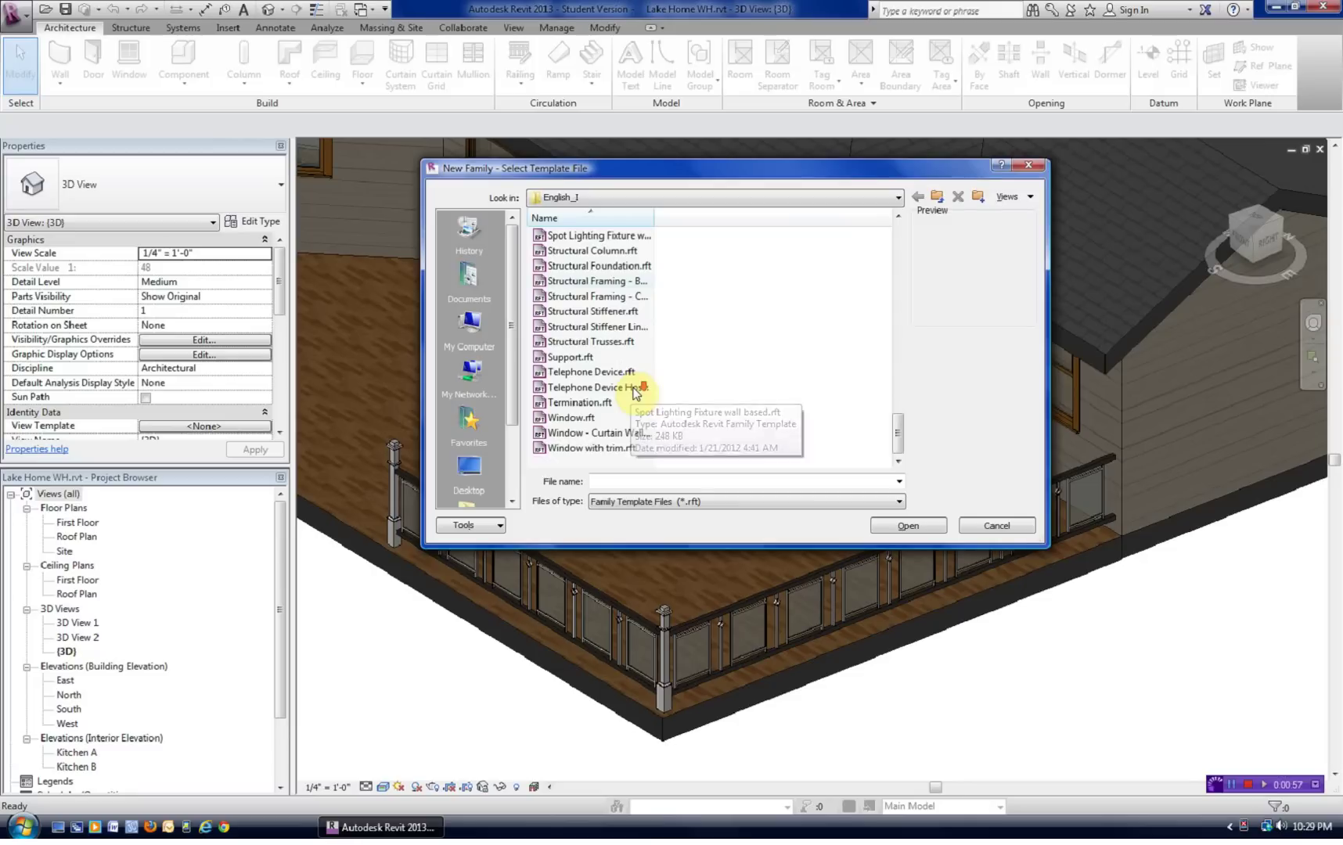
scroll(632, 391, up, 5)
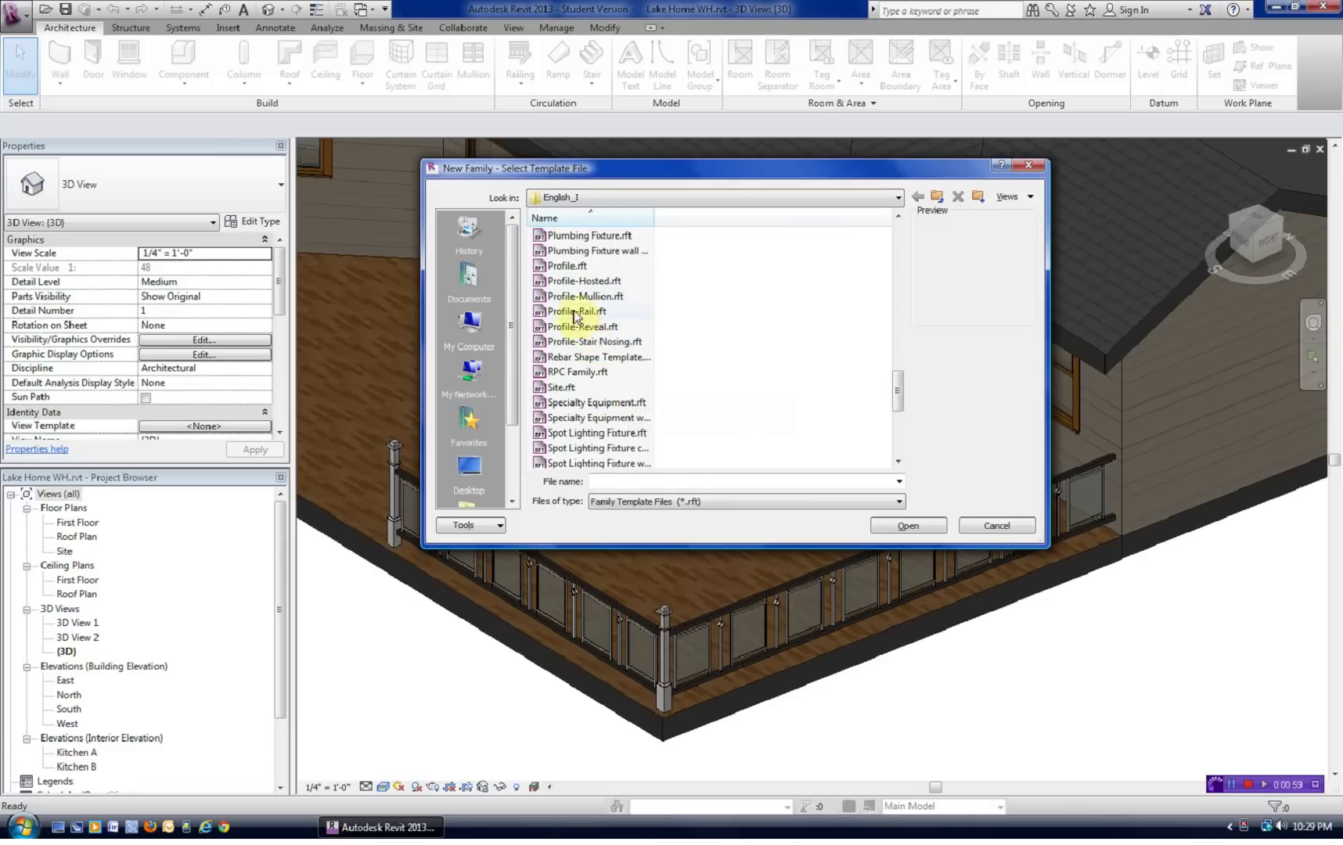
click(556, 268)
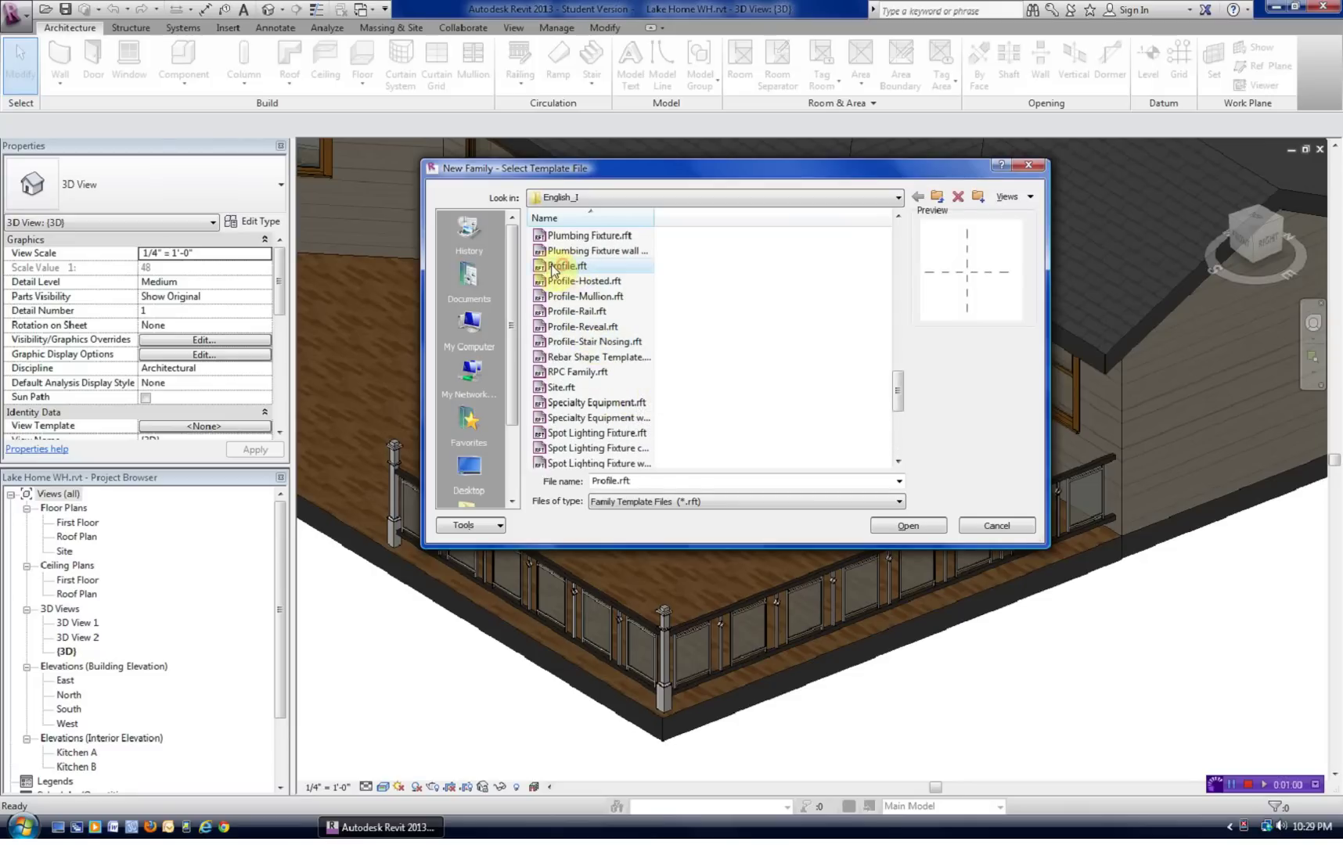
click(906, 527)
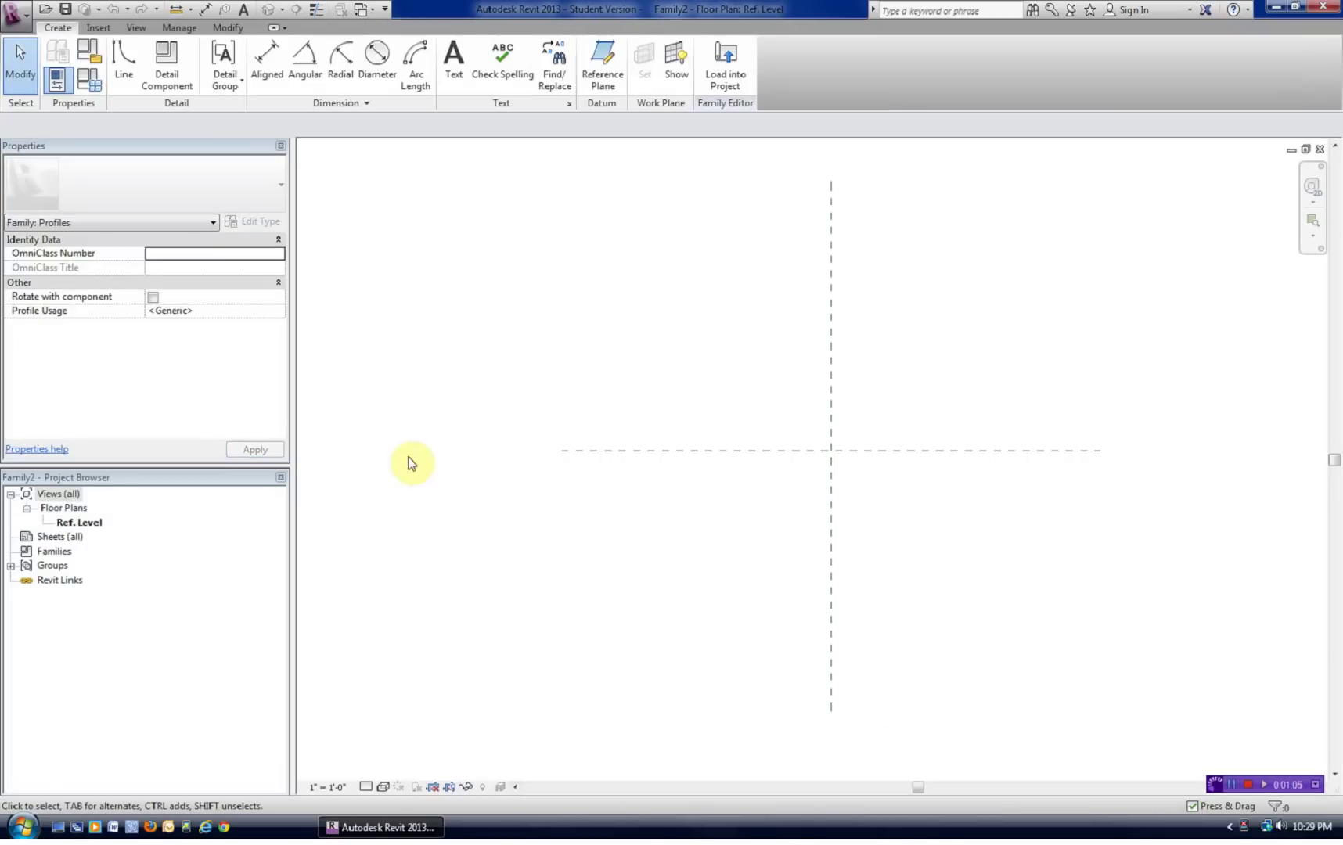
Step: Sketch an 8-inch vertical line up from the reference-plane intersection and a short horizontal top segment
click(123, 60)
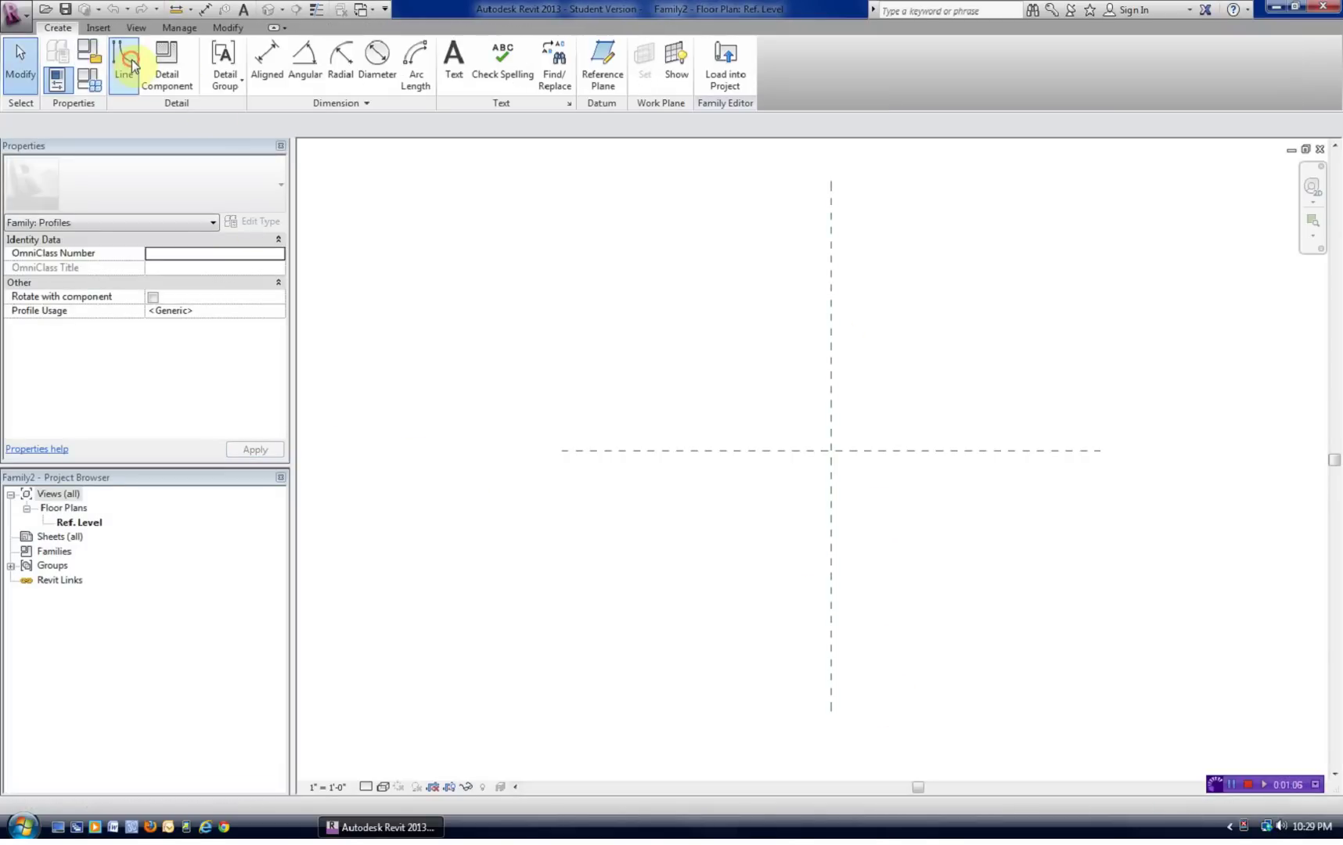
middle_drag(779, 399, 650, 444)
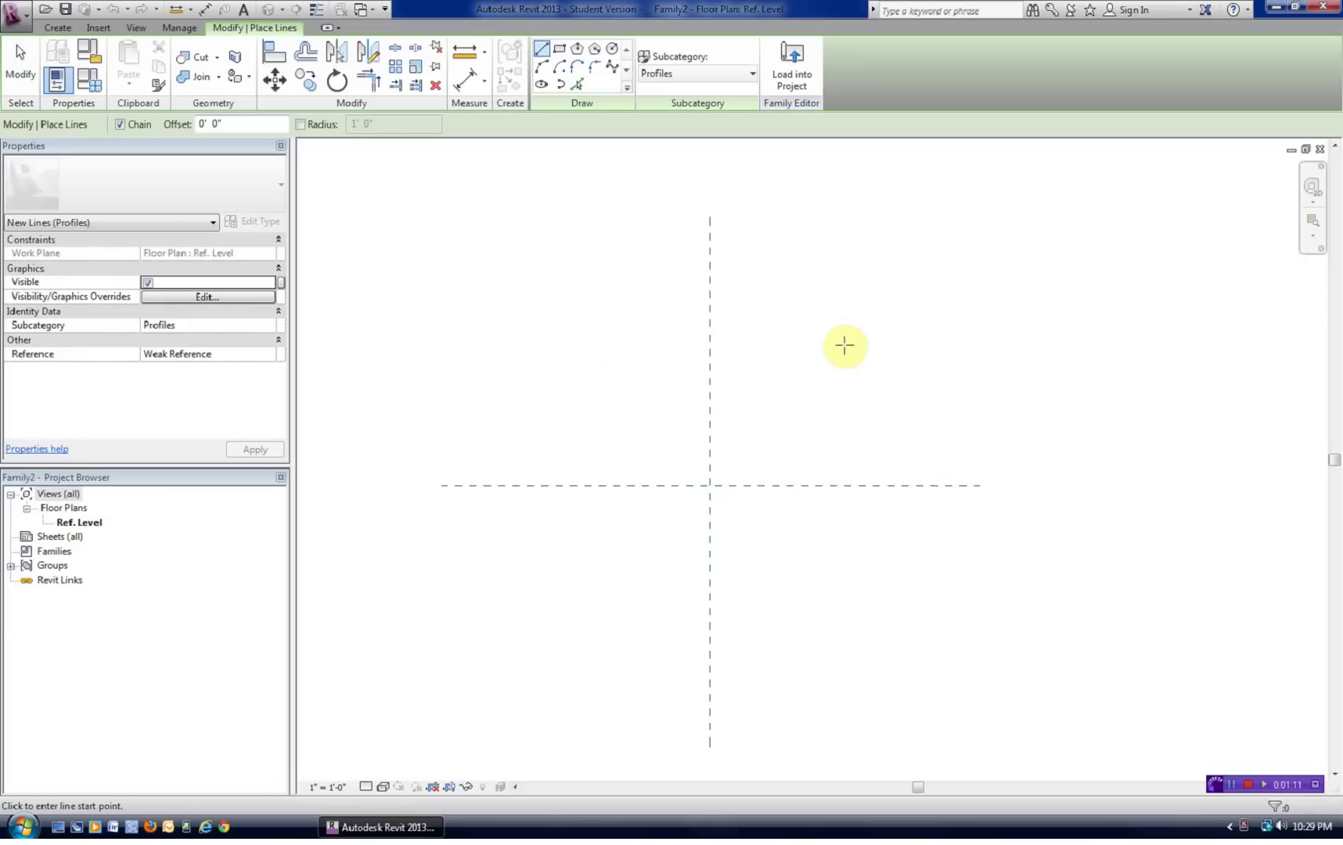
click(710, 485)
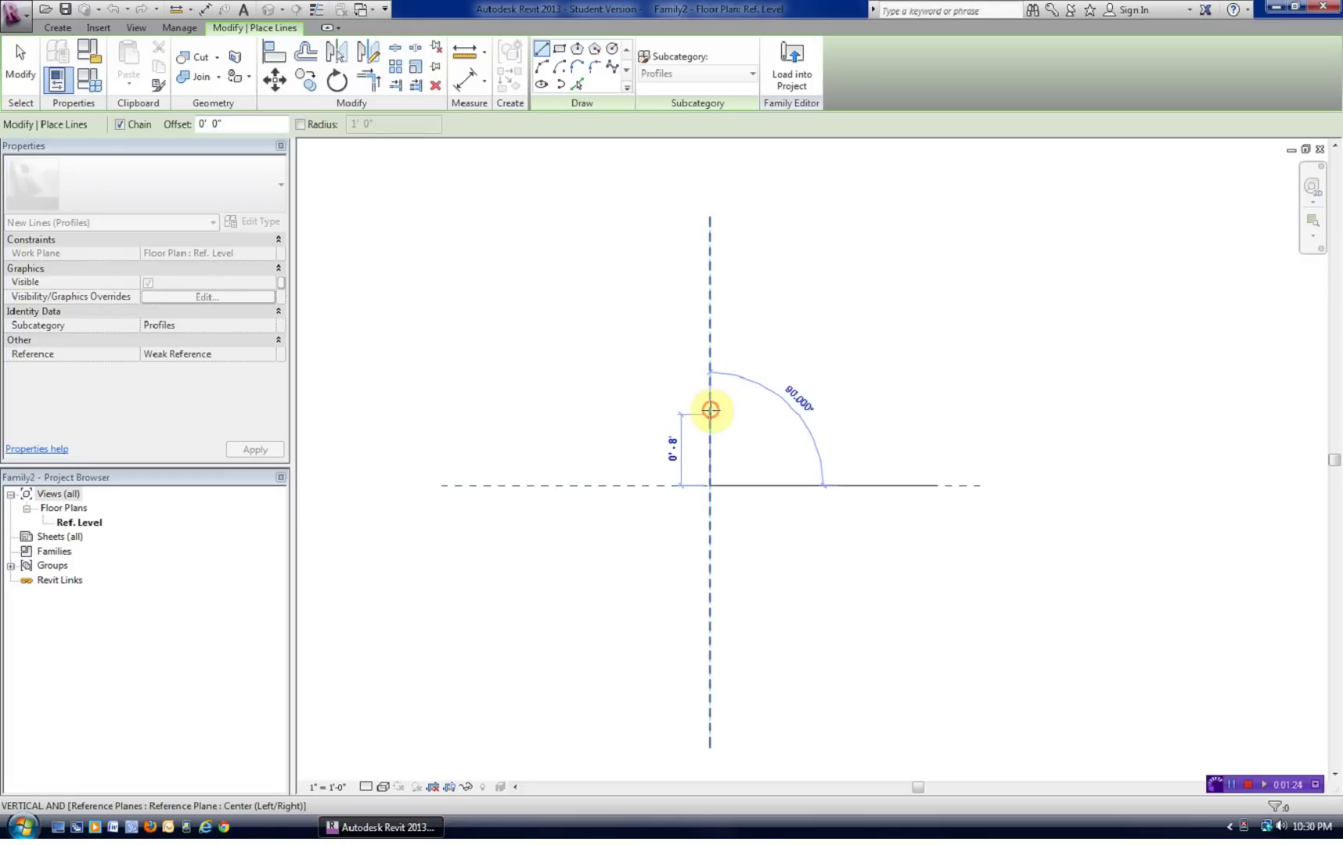
click(710, 411)
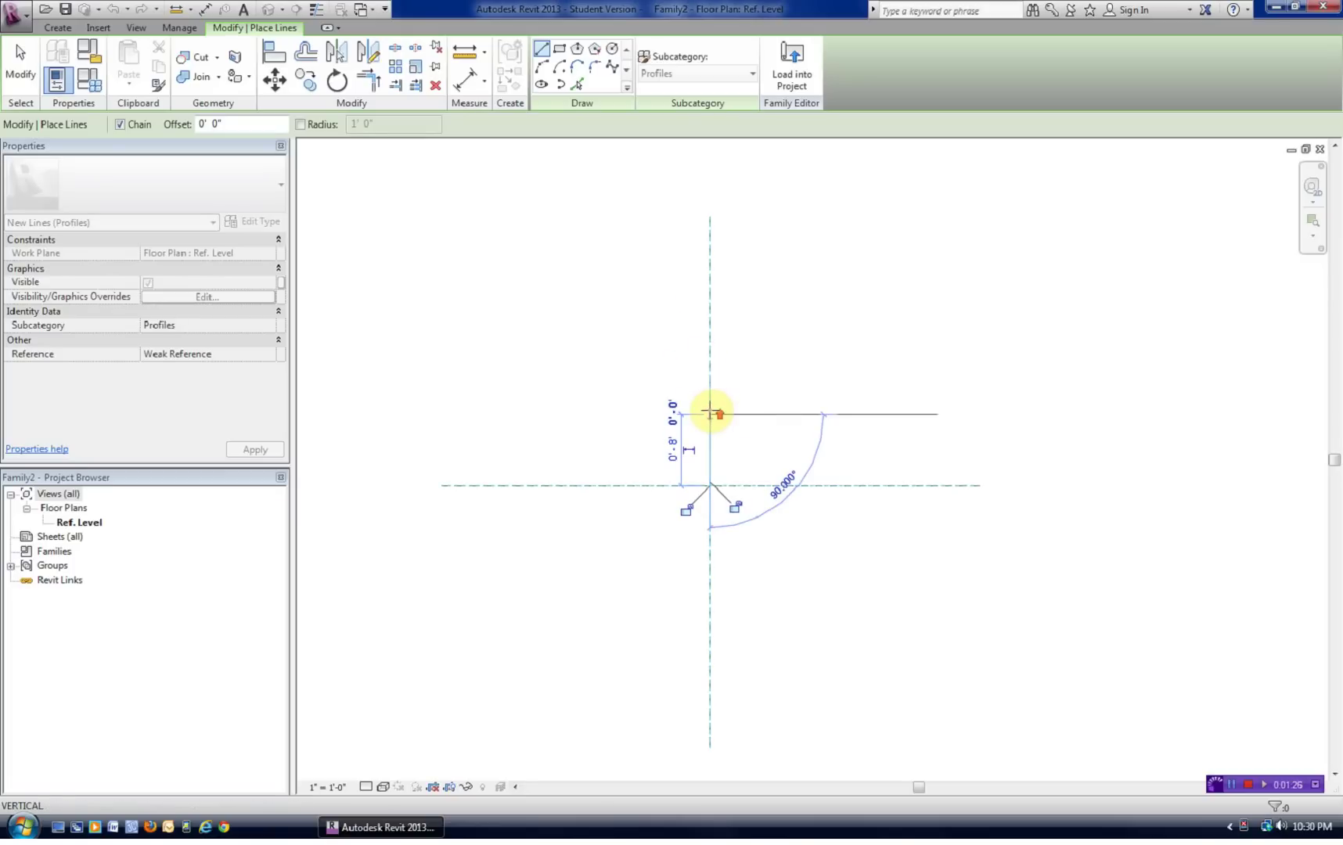
scroll(736, 417, up, 2)
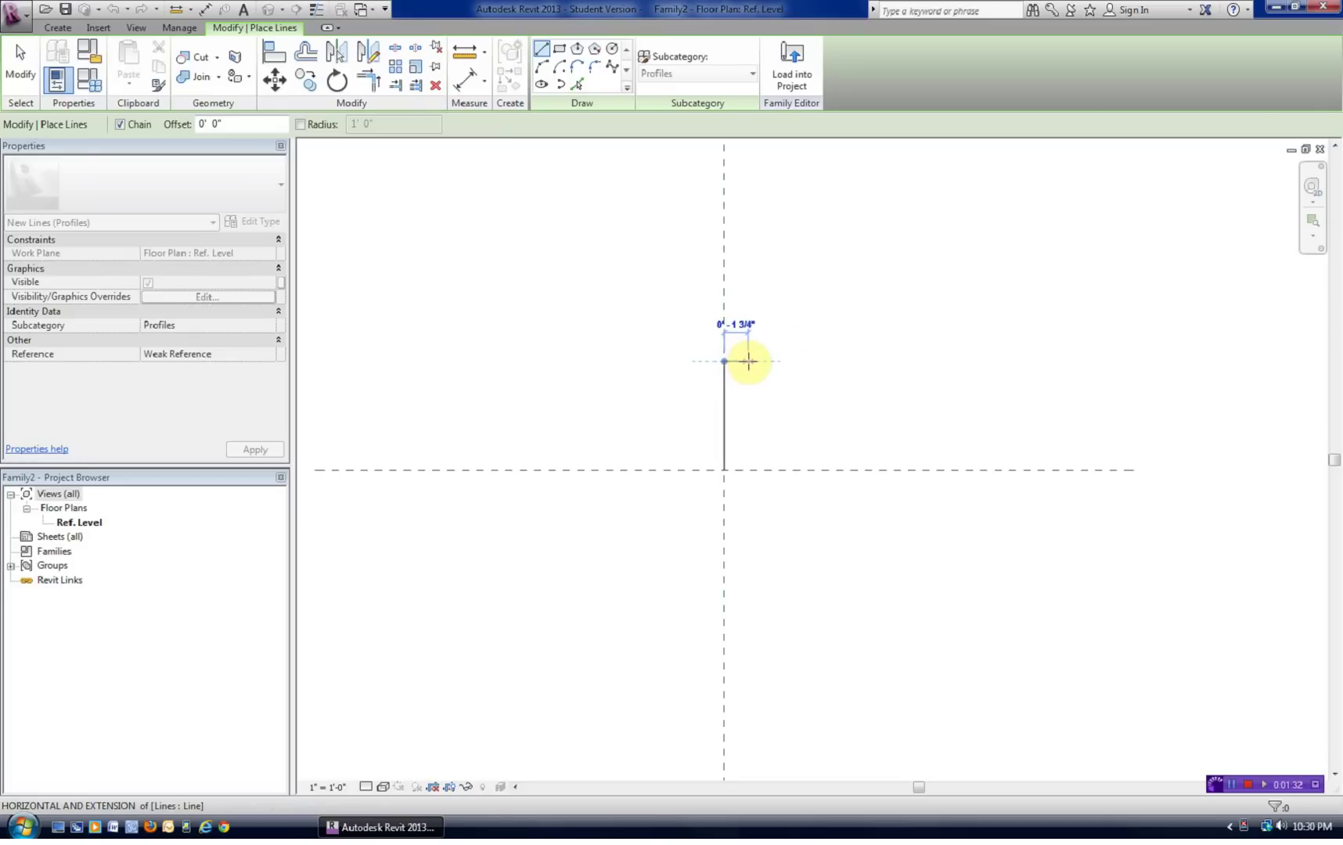
click(750, 361)
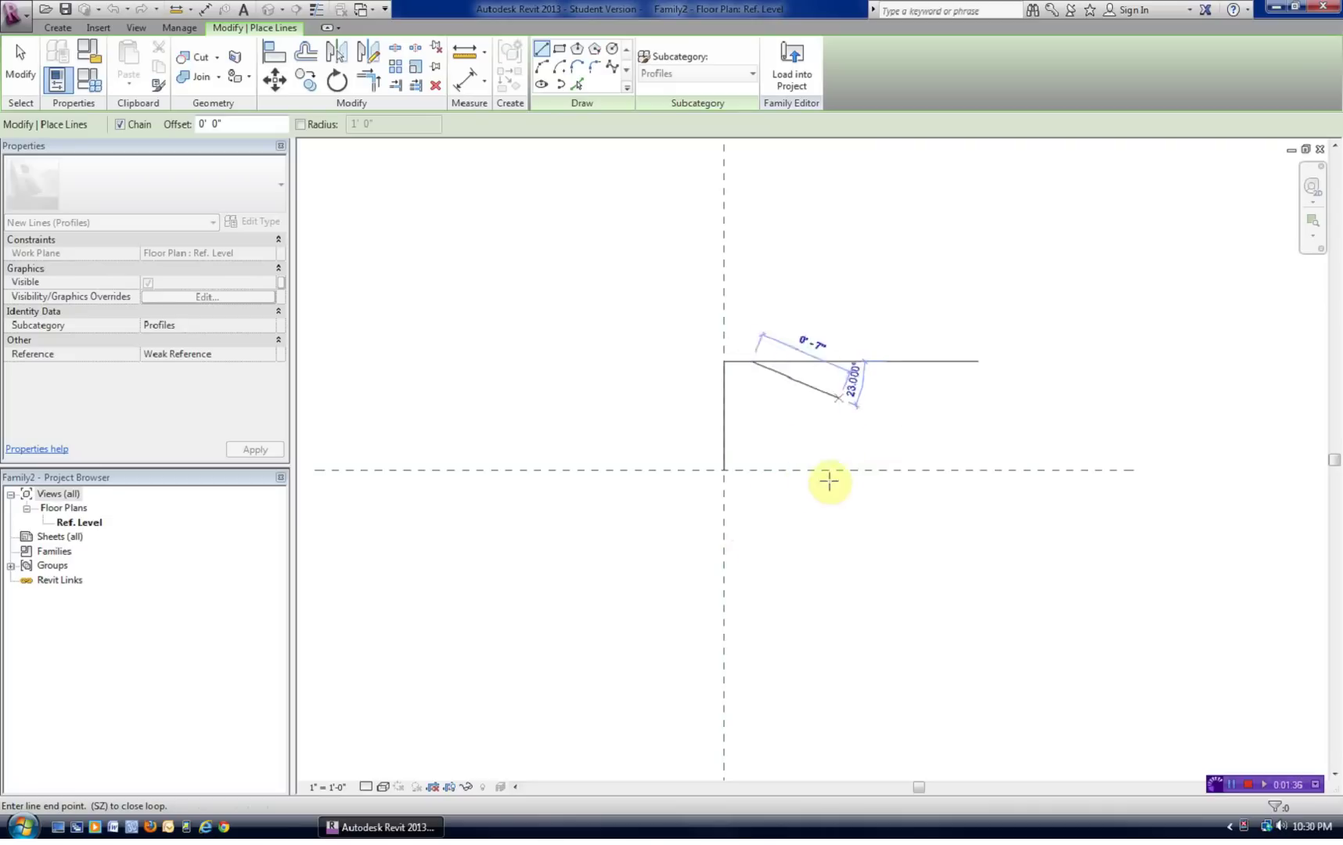
Step: Close the half-round with a start-end-radius arc back to the intersection and finish the sketch
click(541, 70)
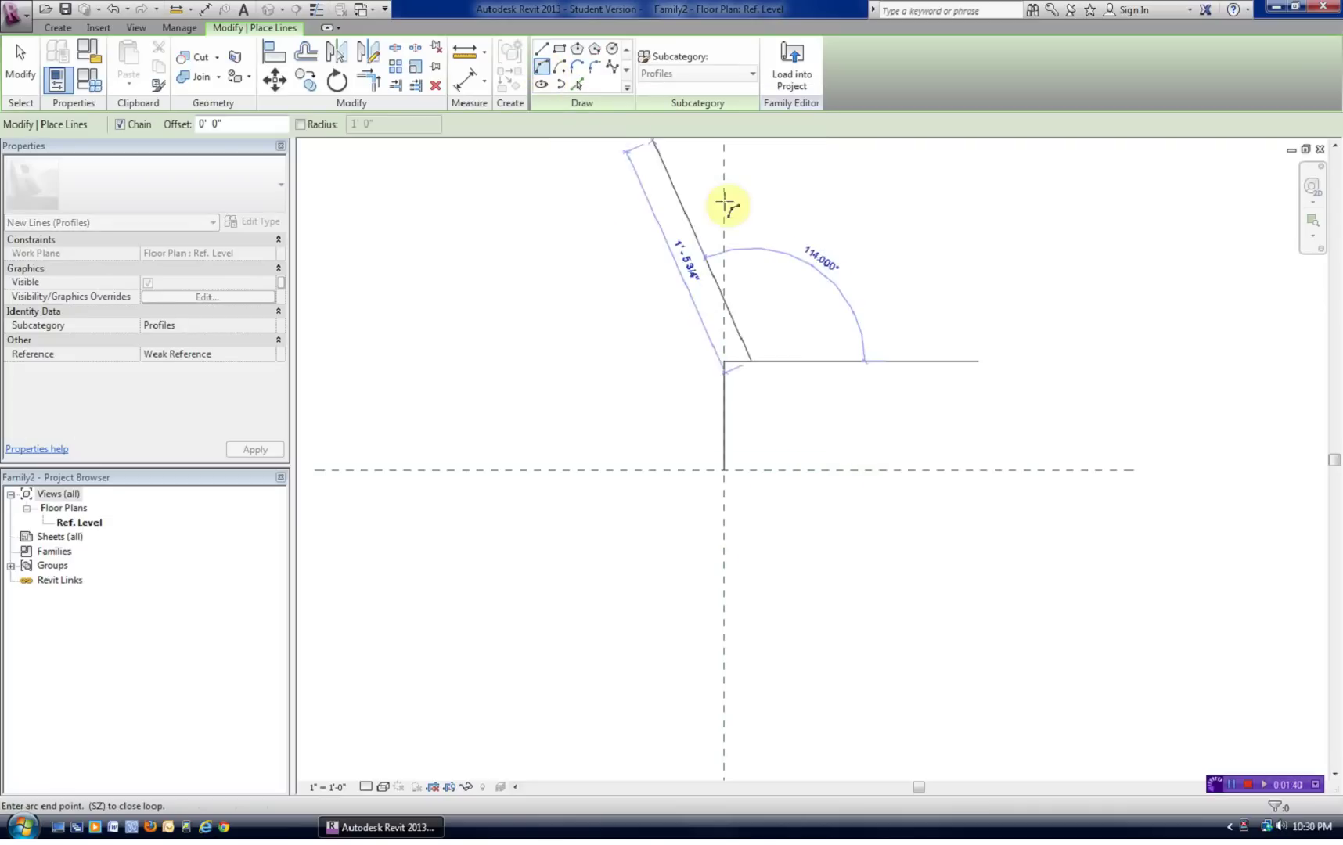
click(753, 470)
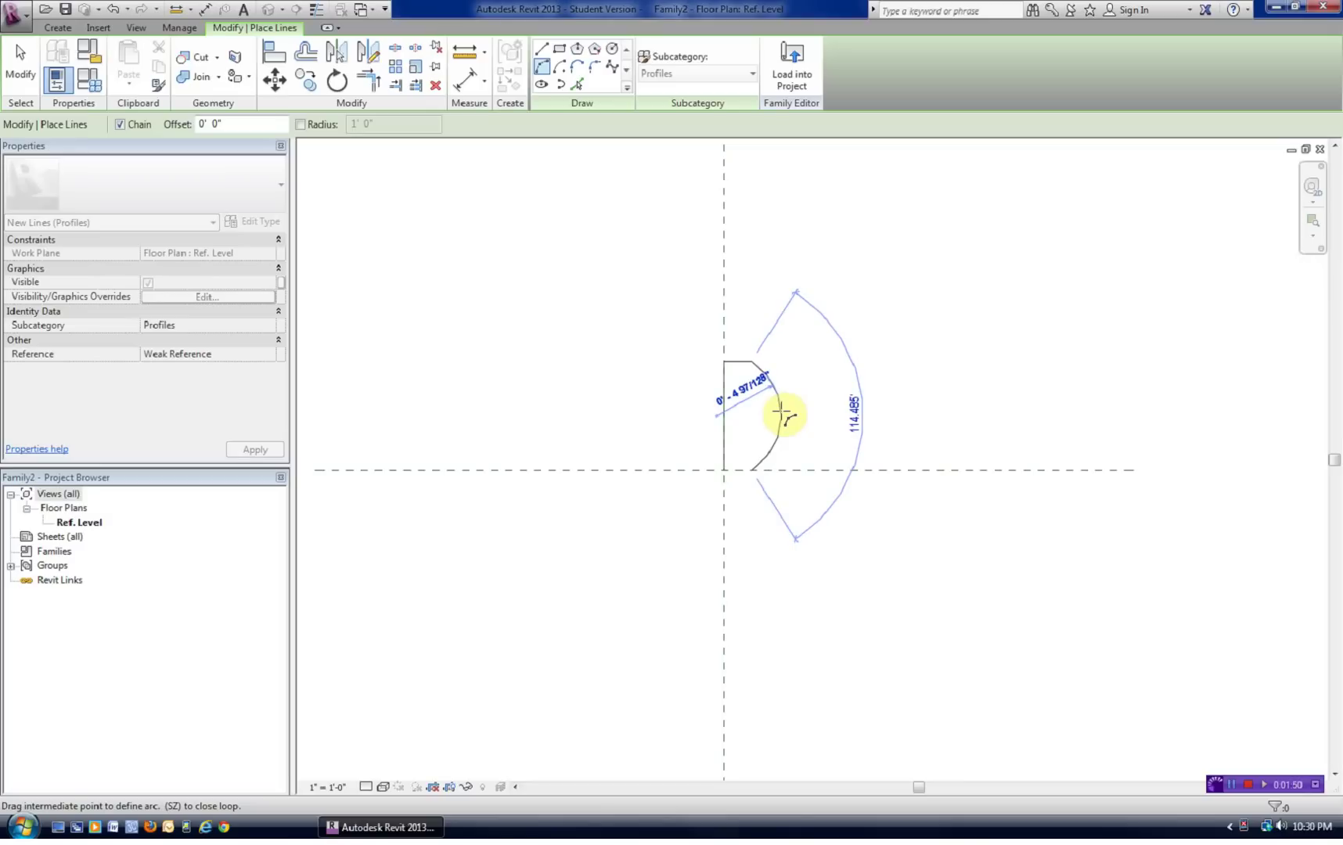
click(781, 411)
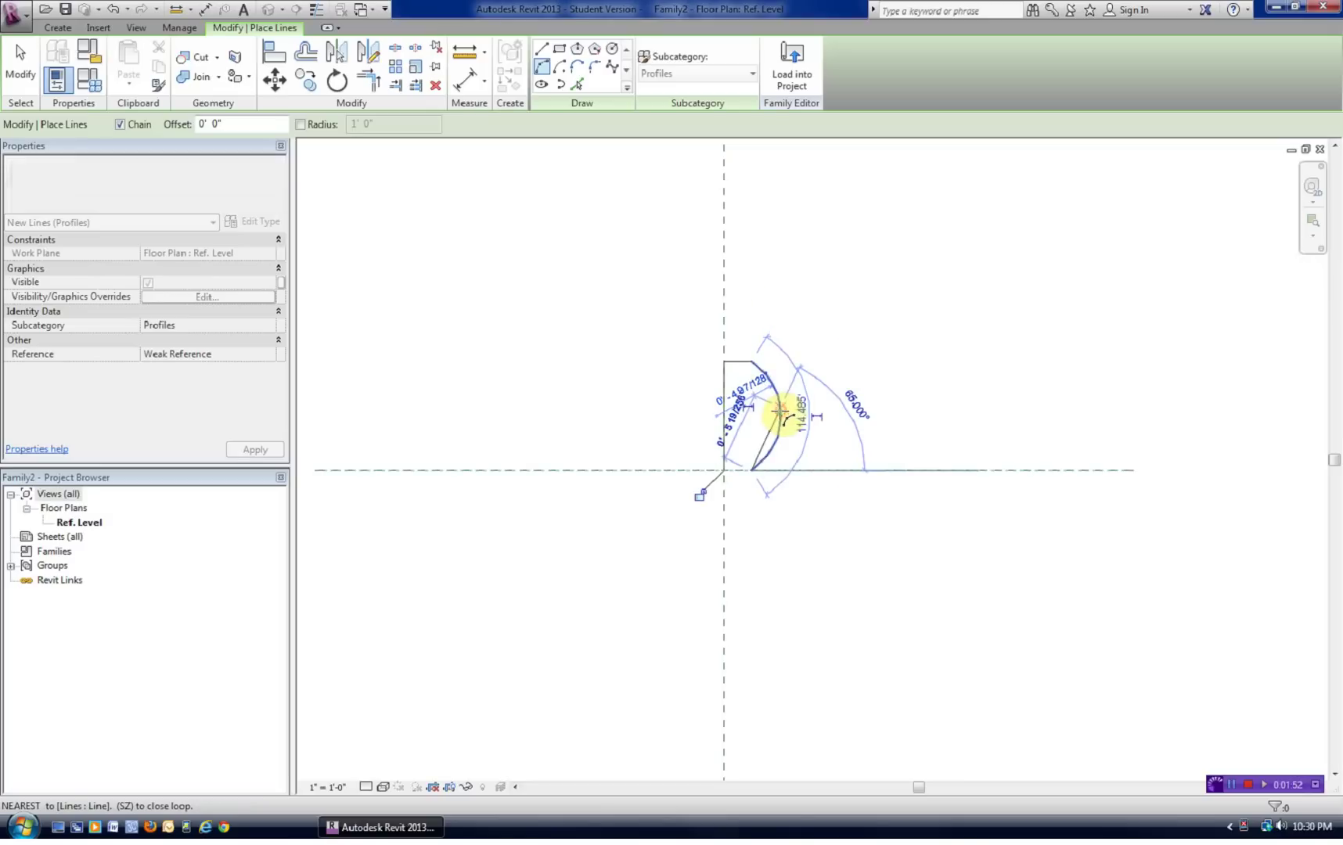
click(539, 49)
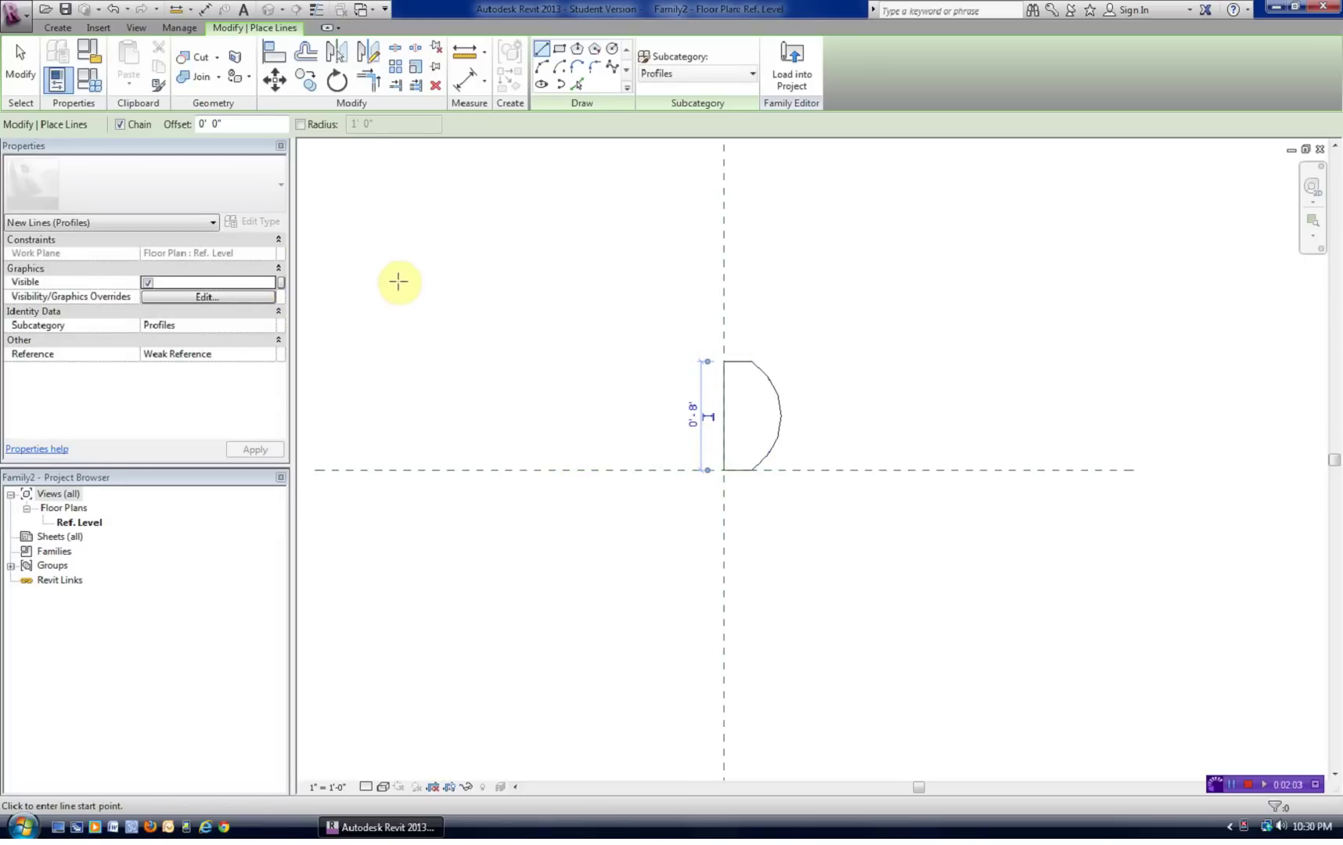
click(20, 69)
middle_drag(599, 365, 690, 386)
Step: Save the profile as log profile.rfa, replacing the existing file, and load it into Lake Home WH.rvt
click(65, 10)
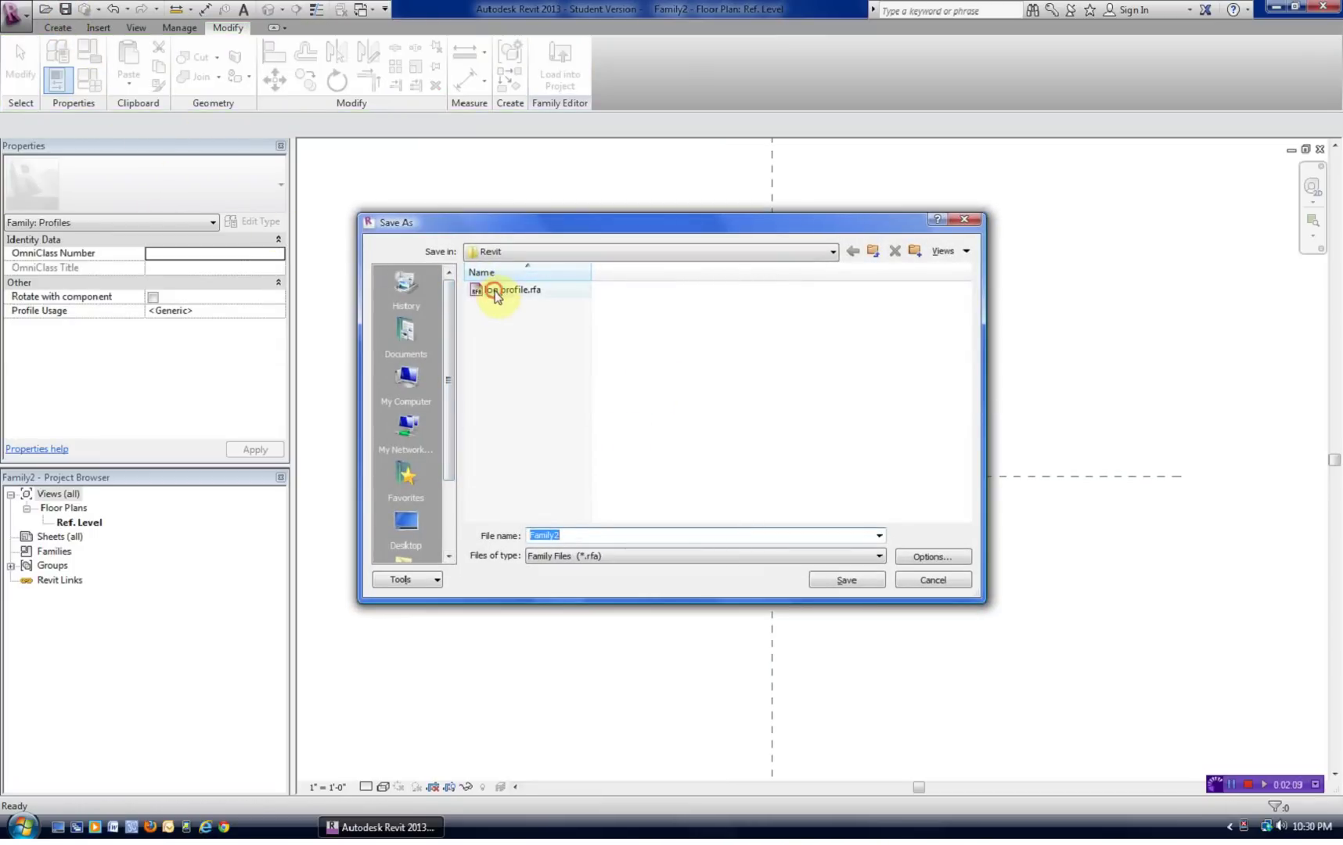
click(494, 294)
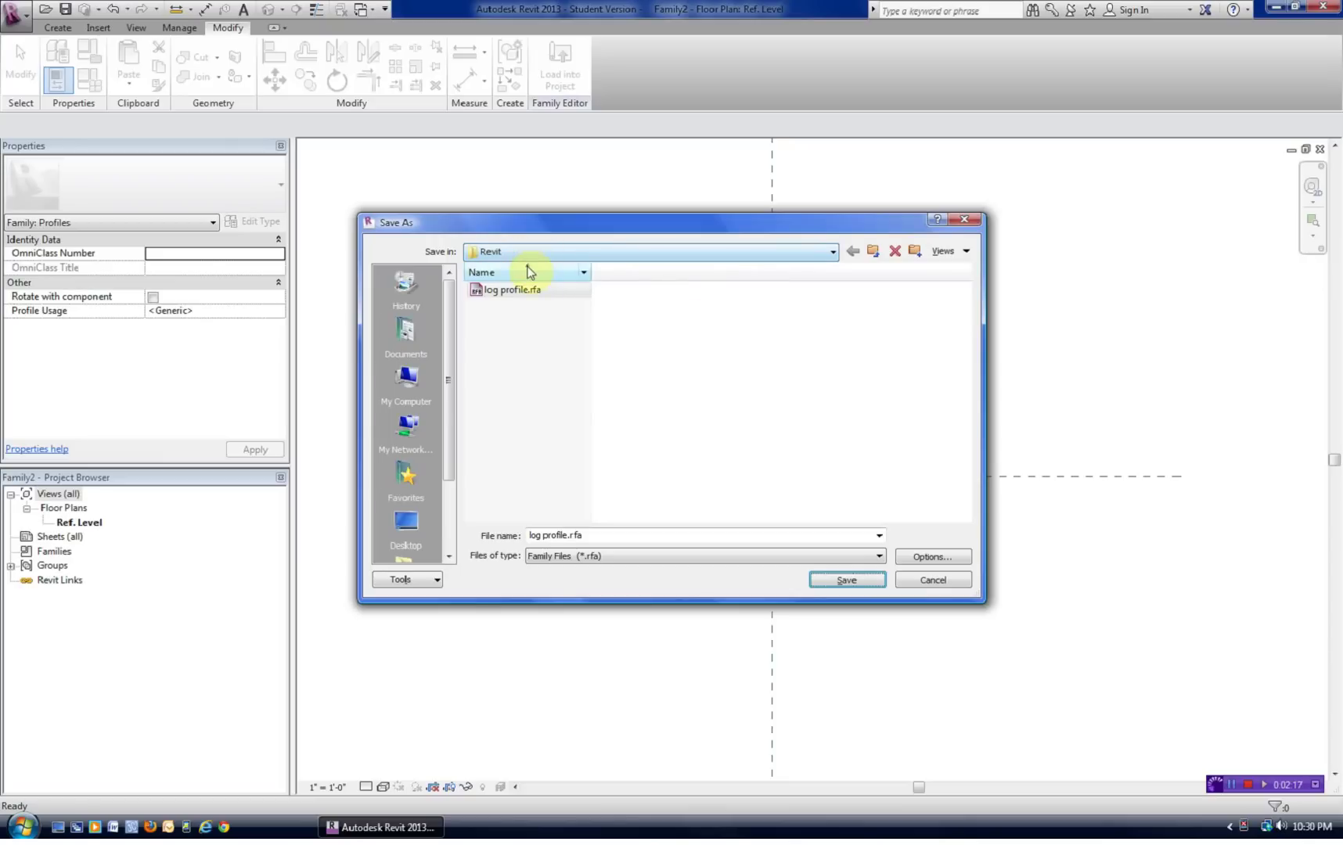
click(846, 581)
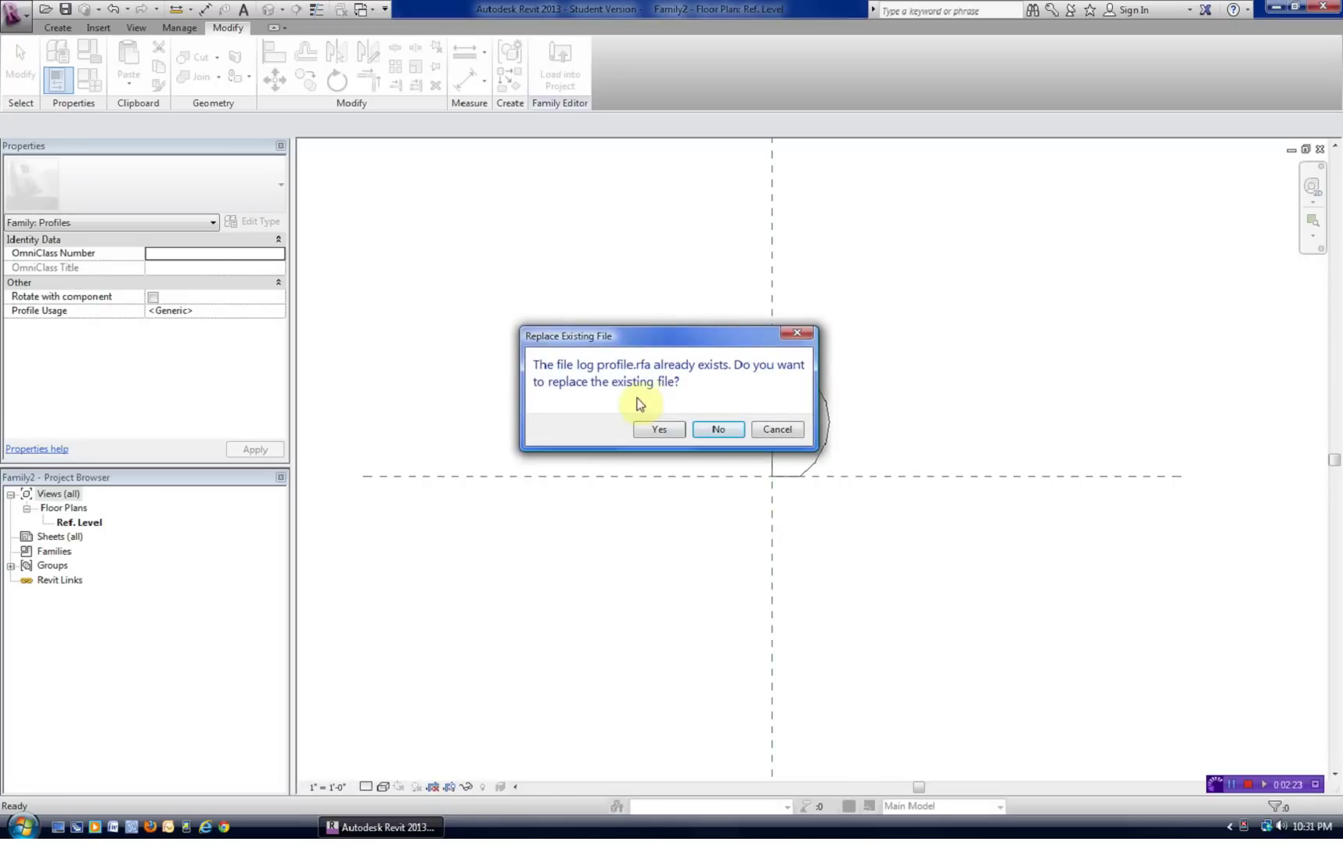
click(659, 429)
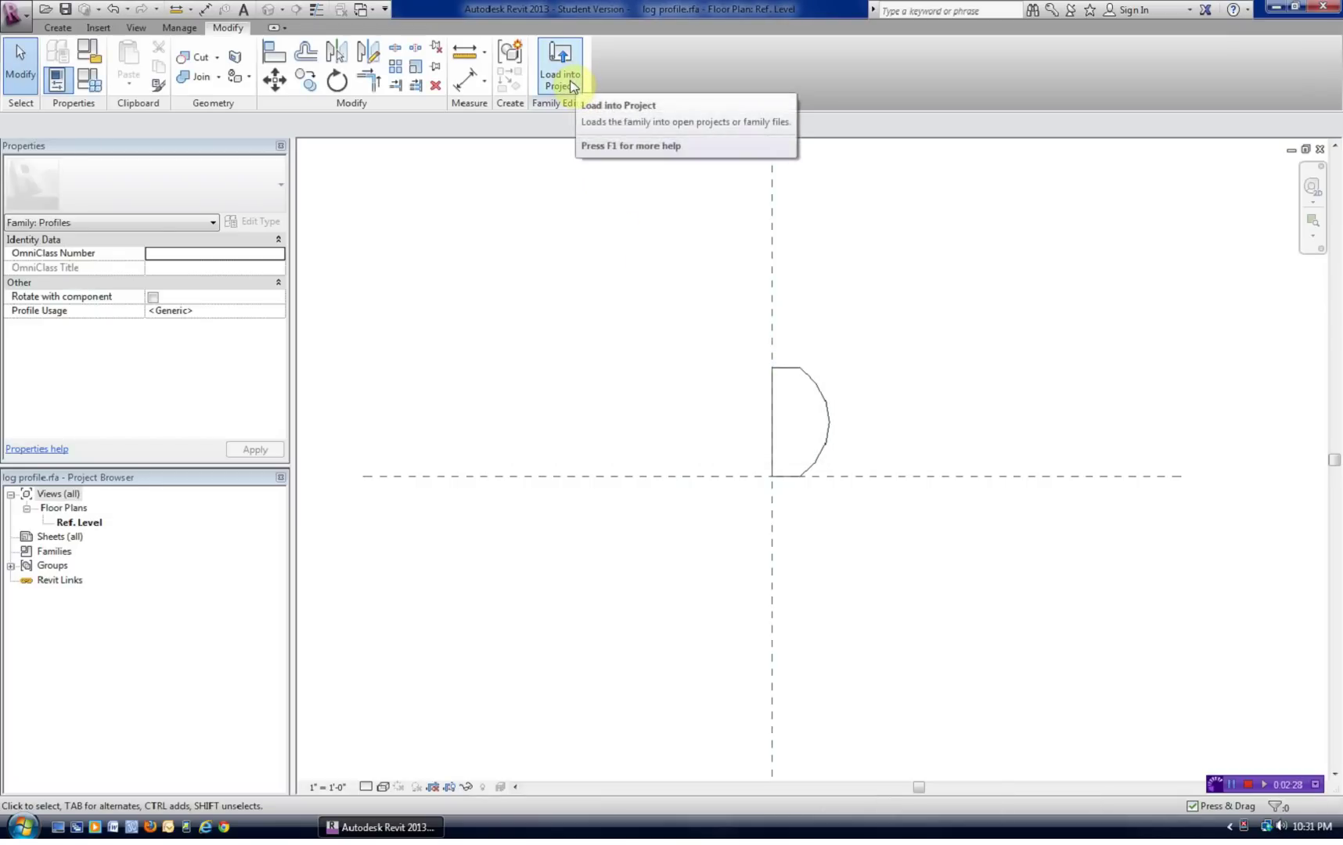
click(570, 86)
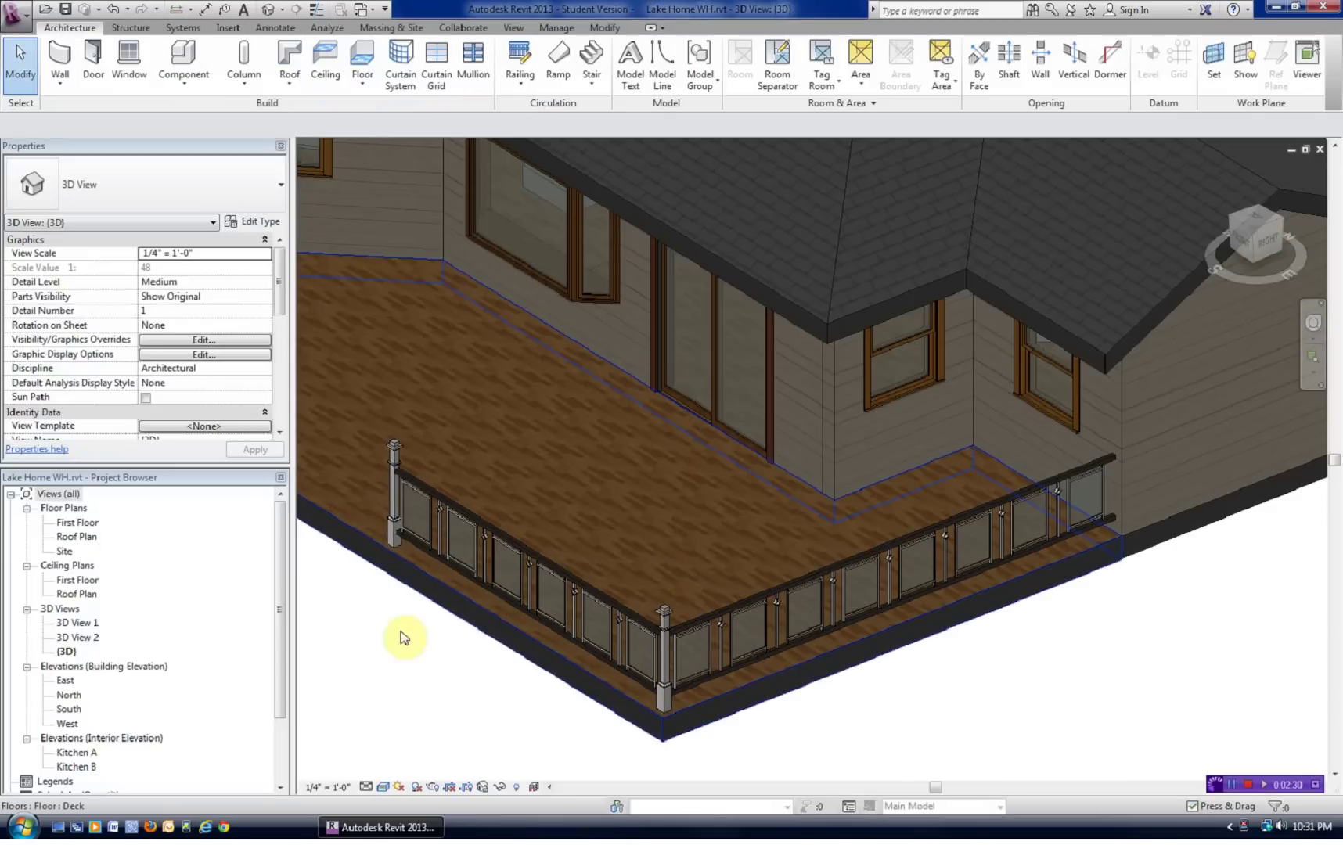
Step: Expand Families > Profiles in the Project Browser and locate the loaded log profile
drag(280, 654, 267, 757)
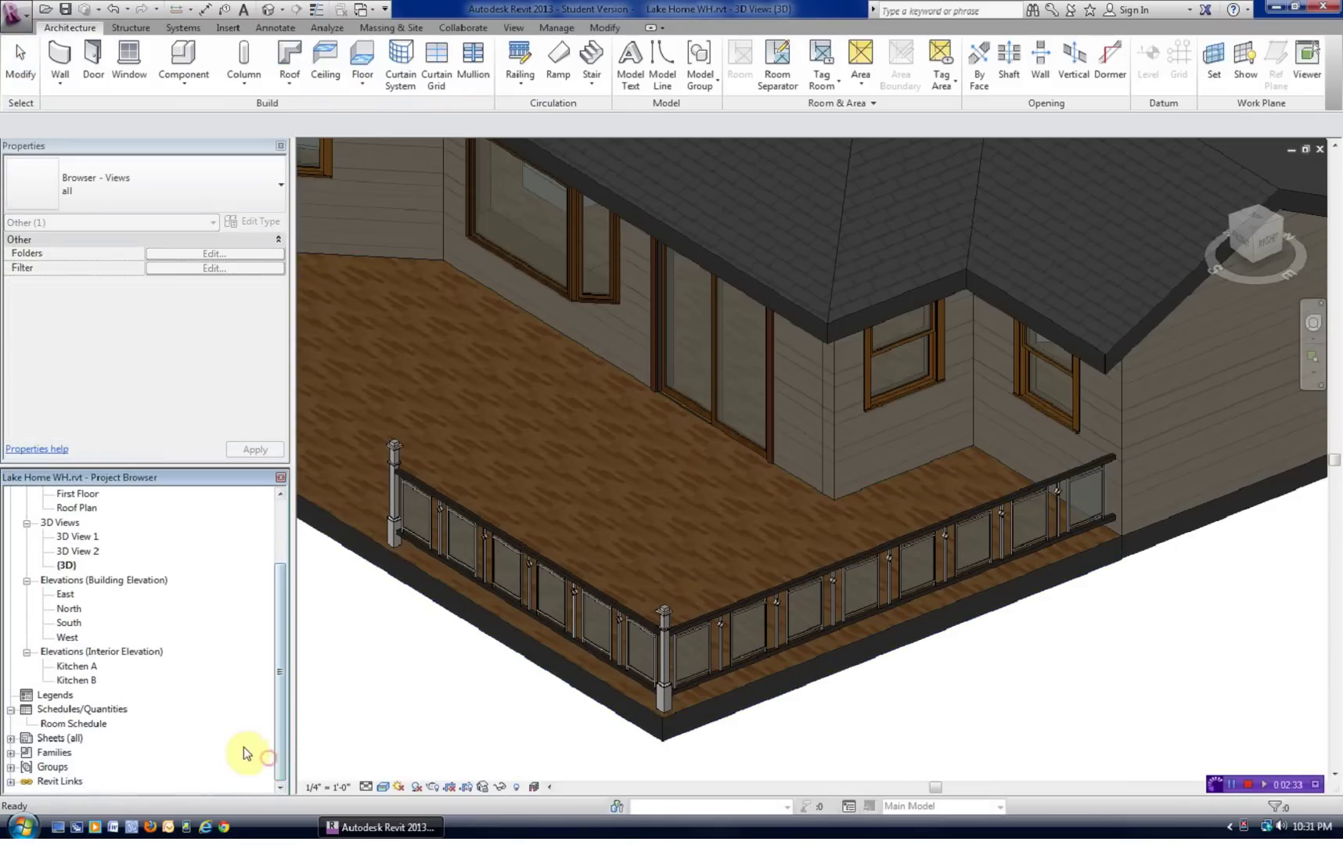
click(11, 752)
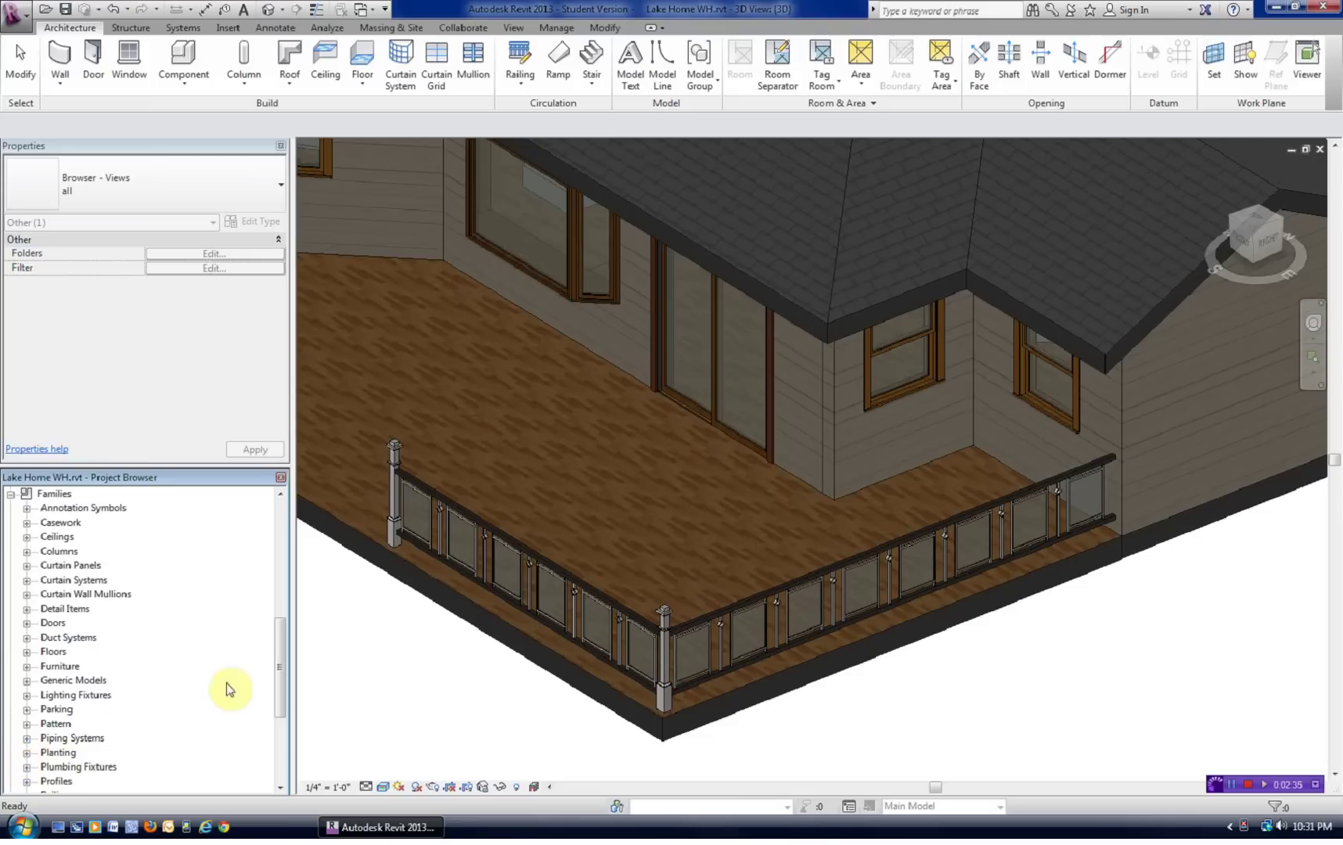
mouse_move(280, 677)
mouse_down()
mouse_move(278, 768)
mouse_move(274, 694)
mouse_up()
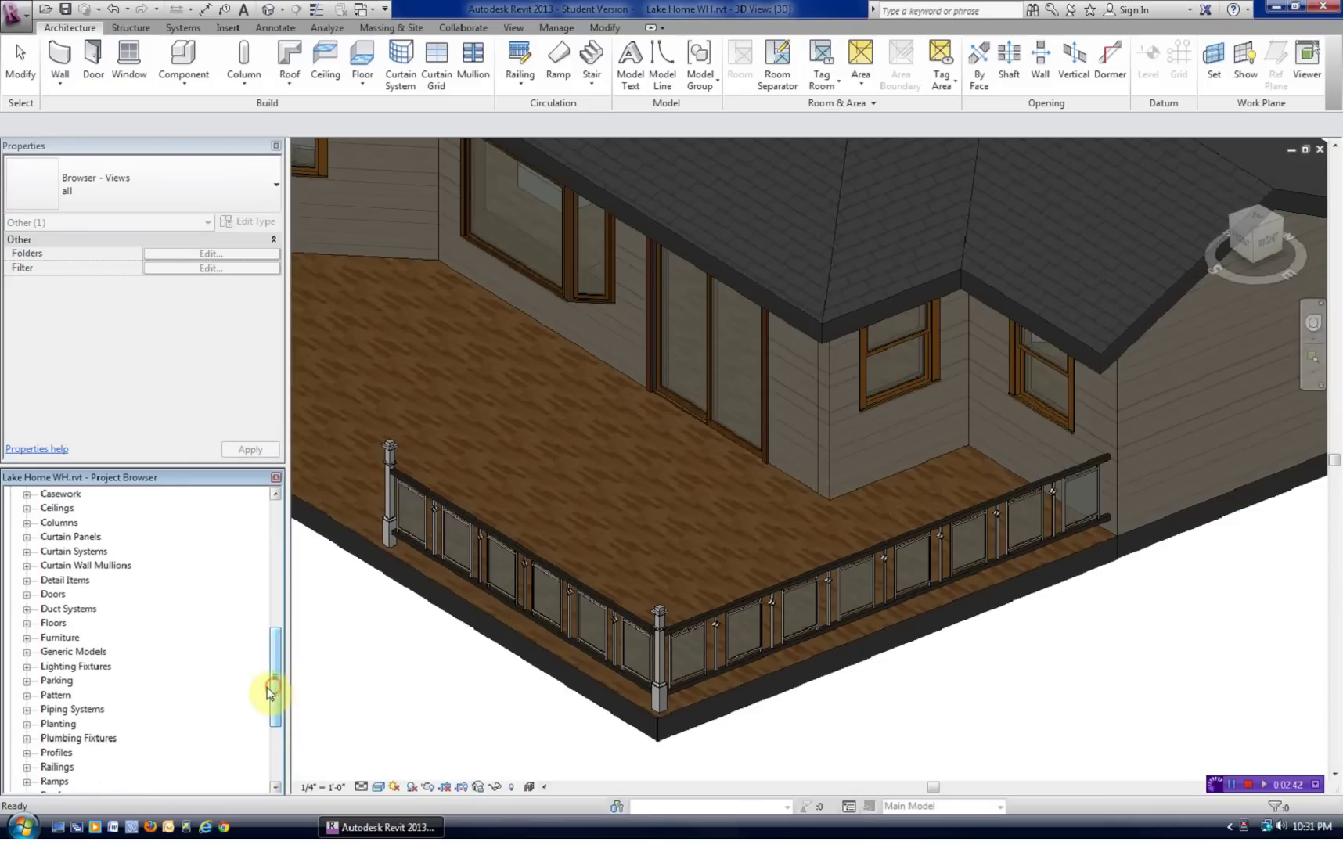
click(26, 652)
click(28, 652)
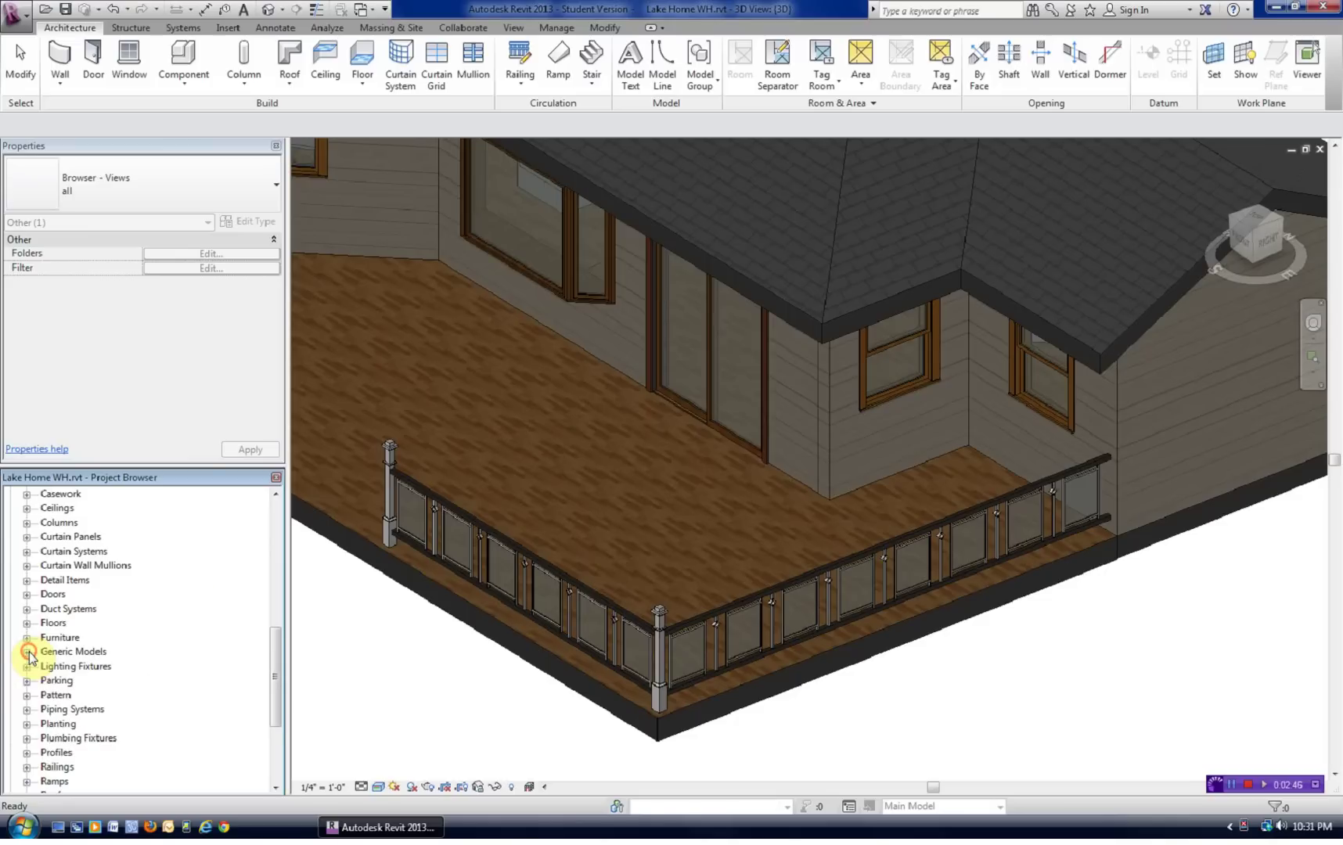
drag(275, 665, 268, 717)
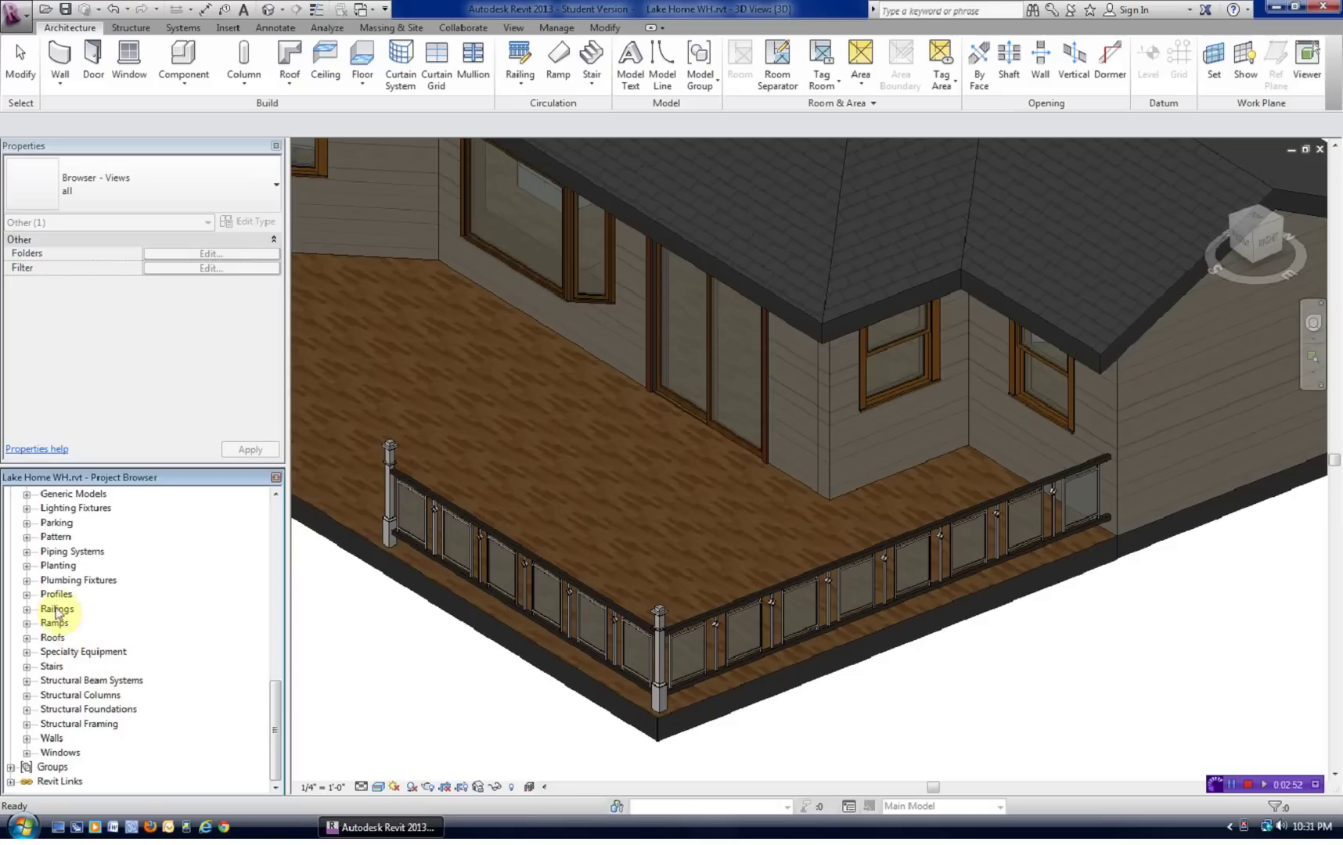
click(28, 594)
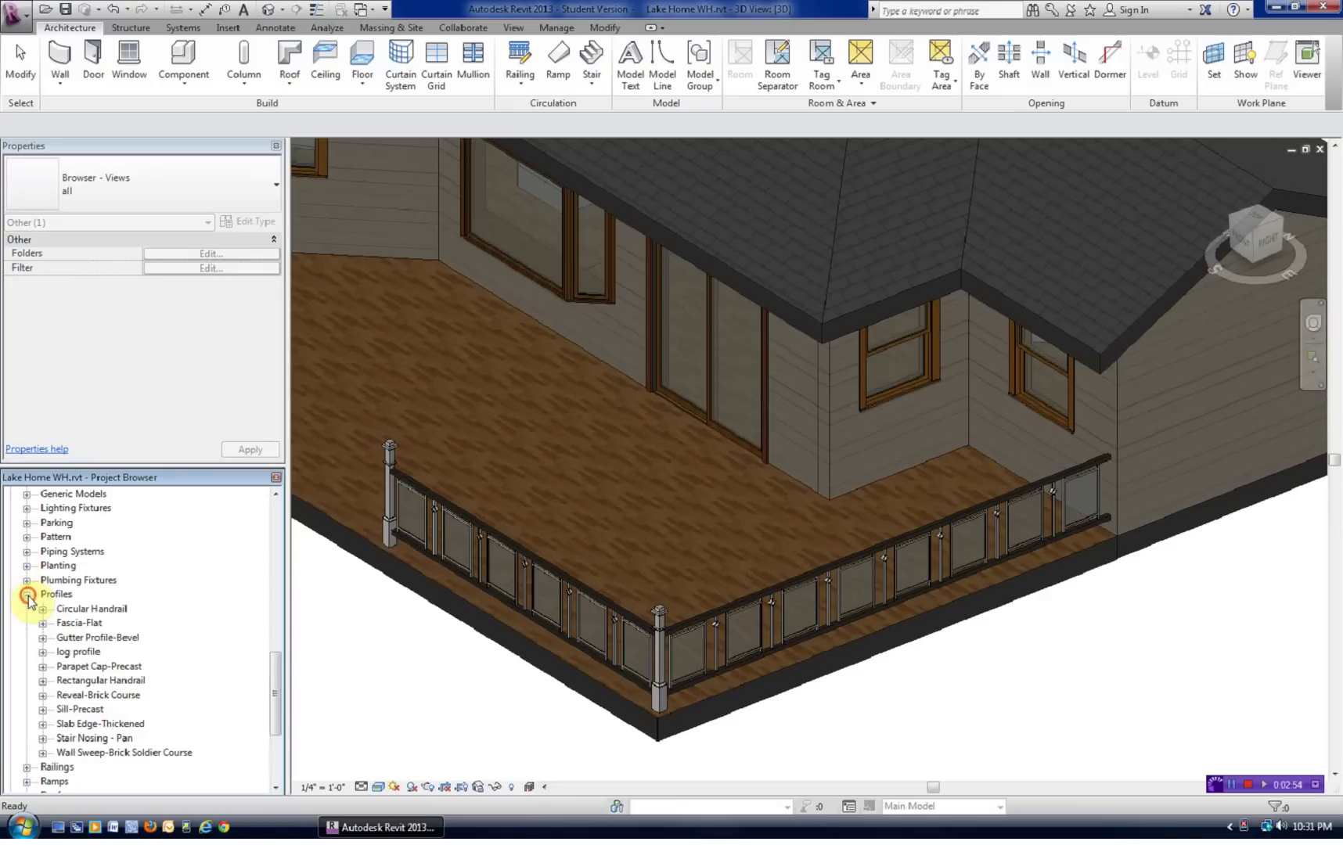
click(72, 652)
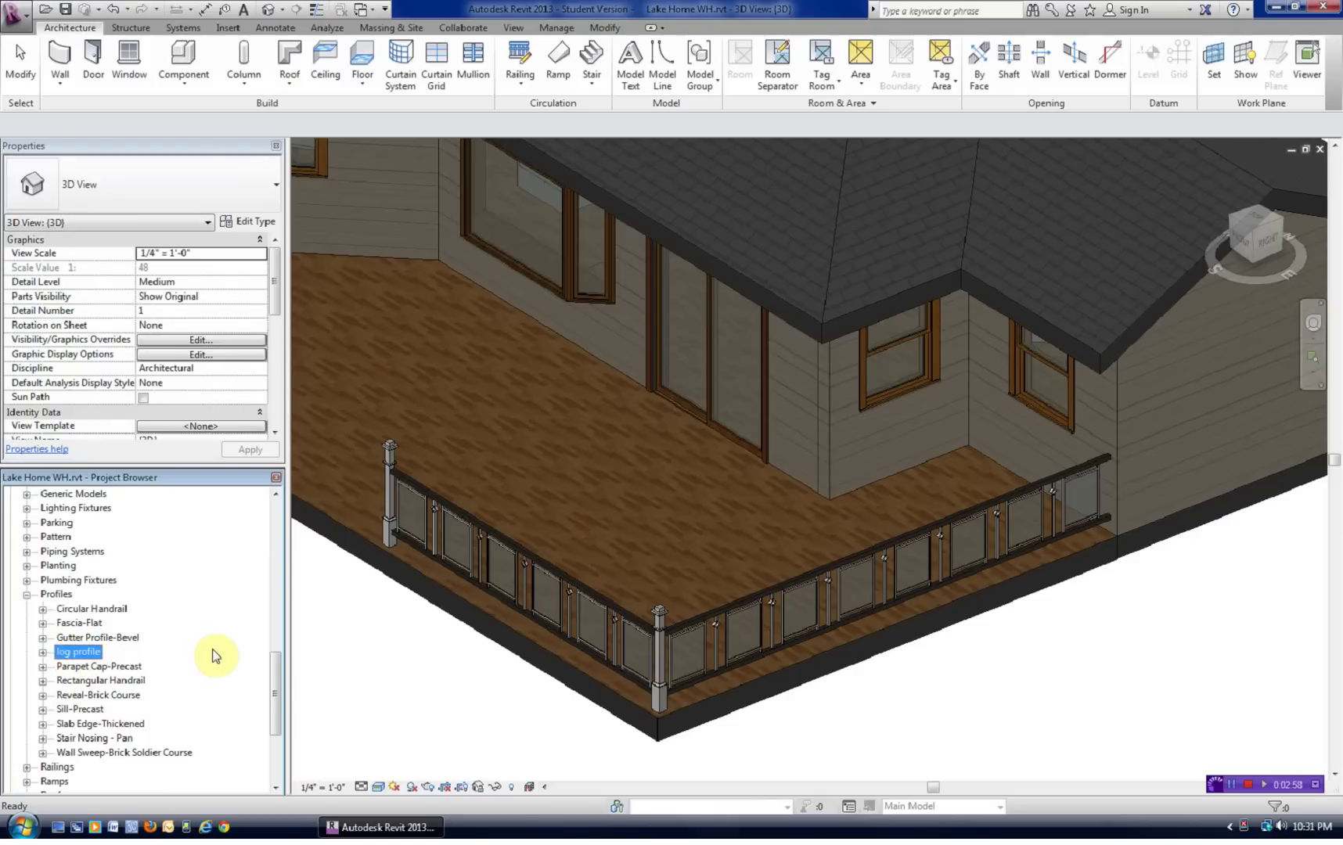
Step: Collapse the Families list and open the First Floor plan view
drag(276, 699, 274, 509)
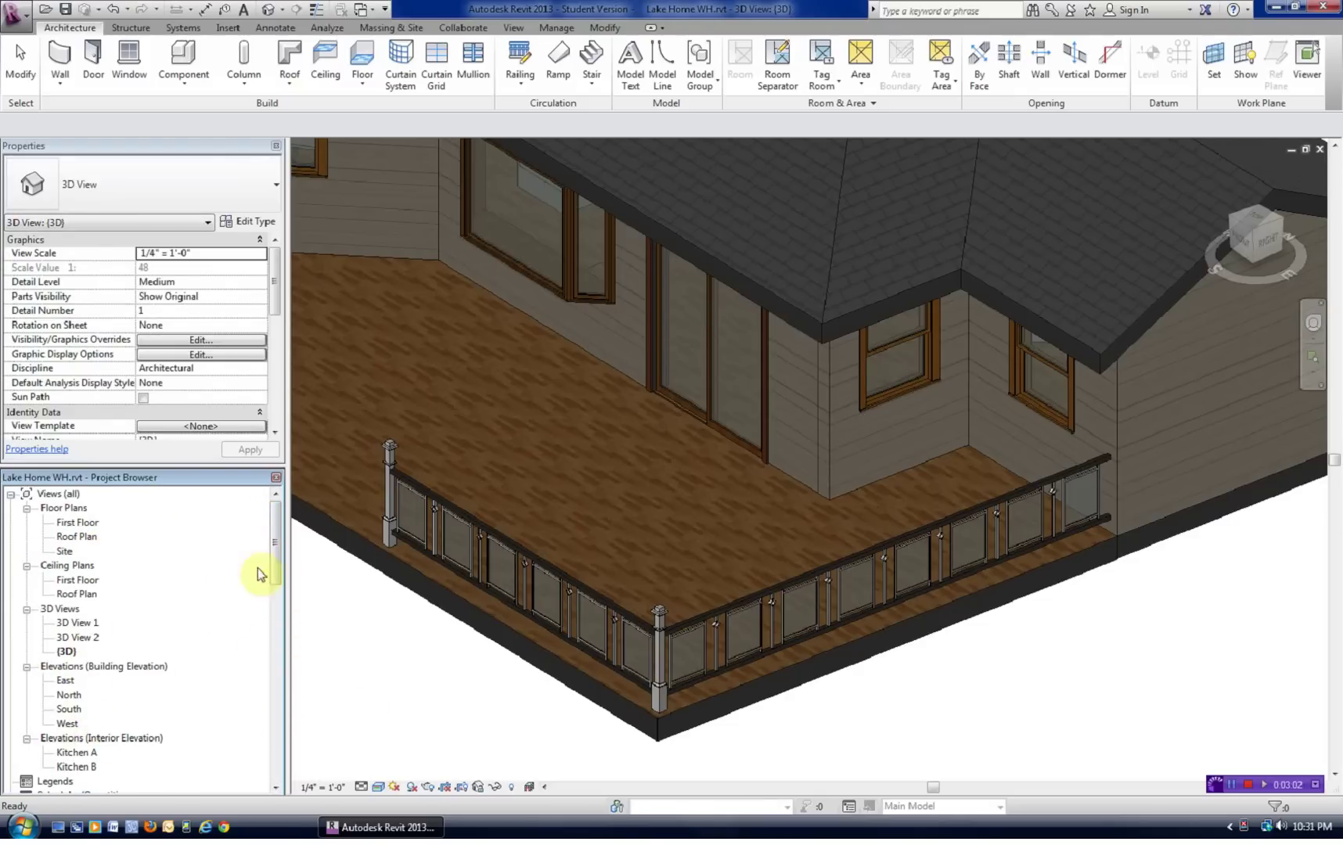
drag(274, 570, 275, 654)
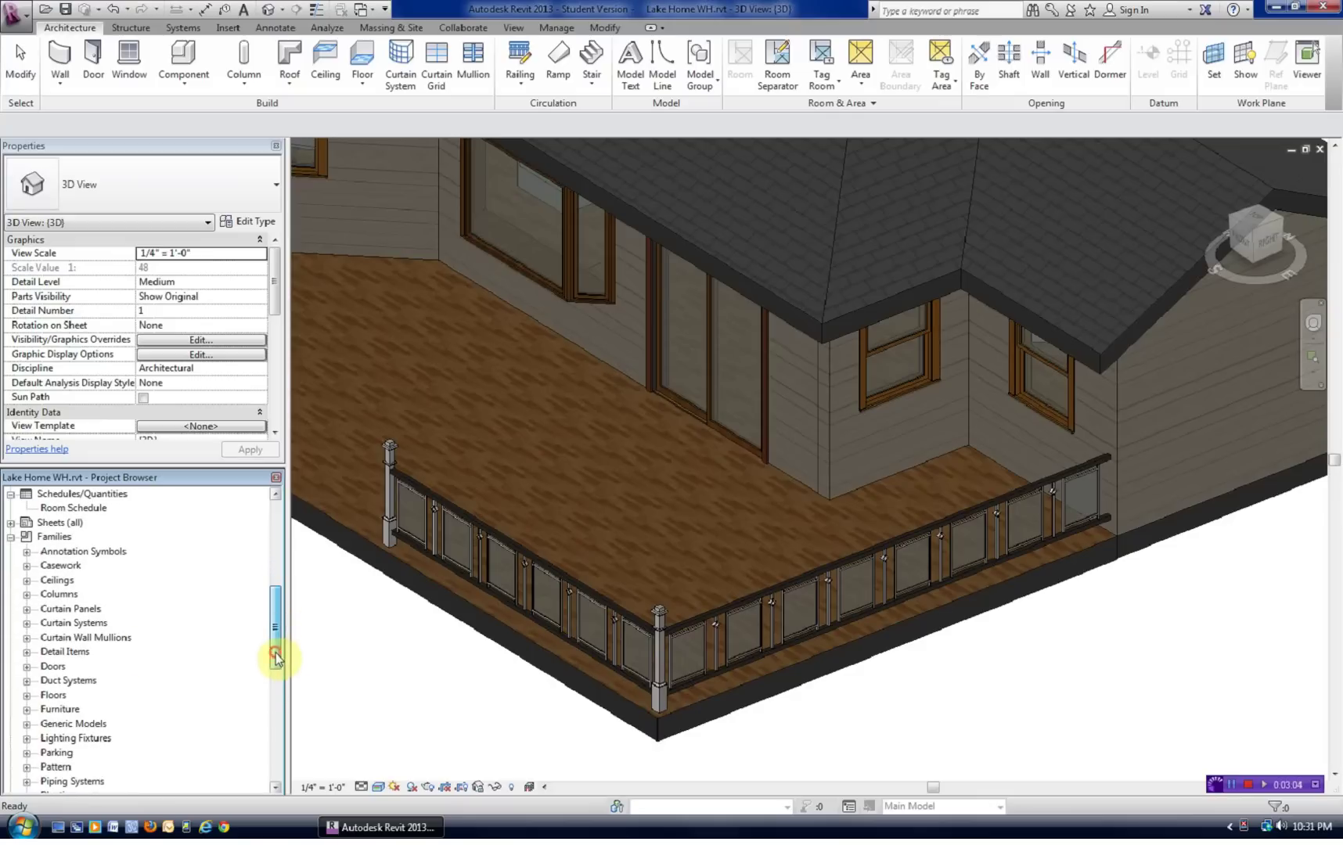
click(10, 539)
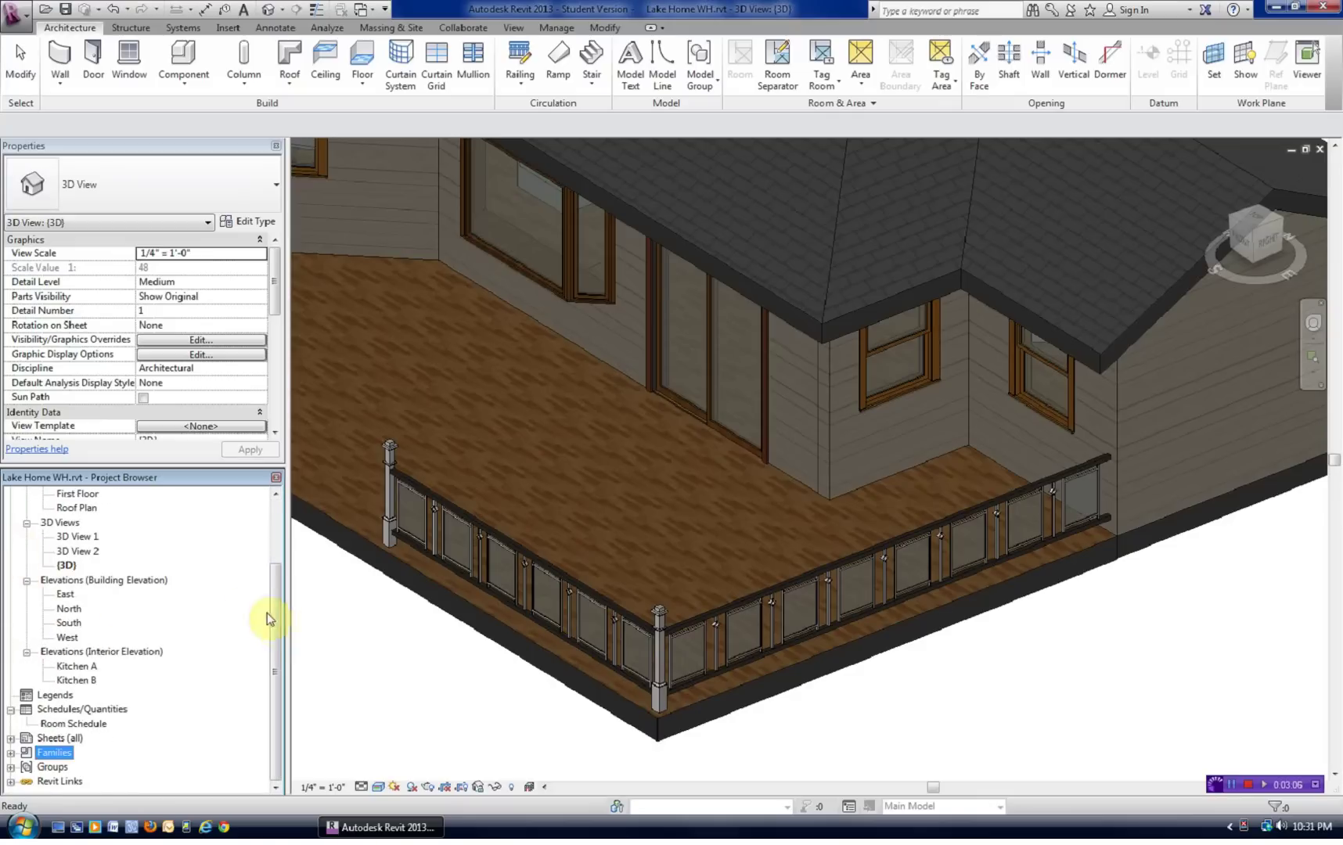
drag(267, 612, 279, 503)
double_click(66, 522)
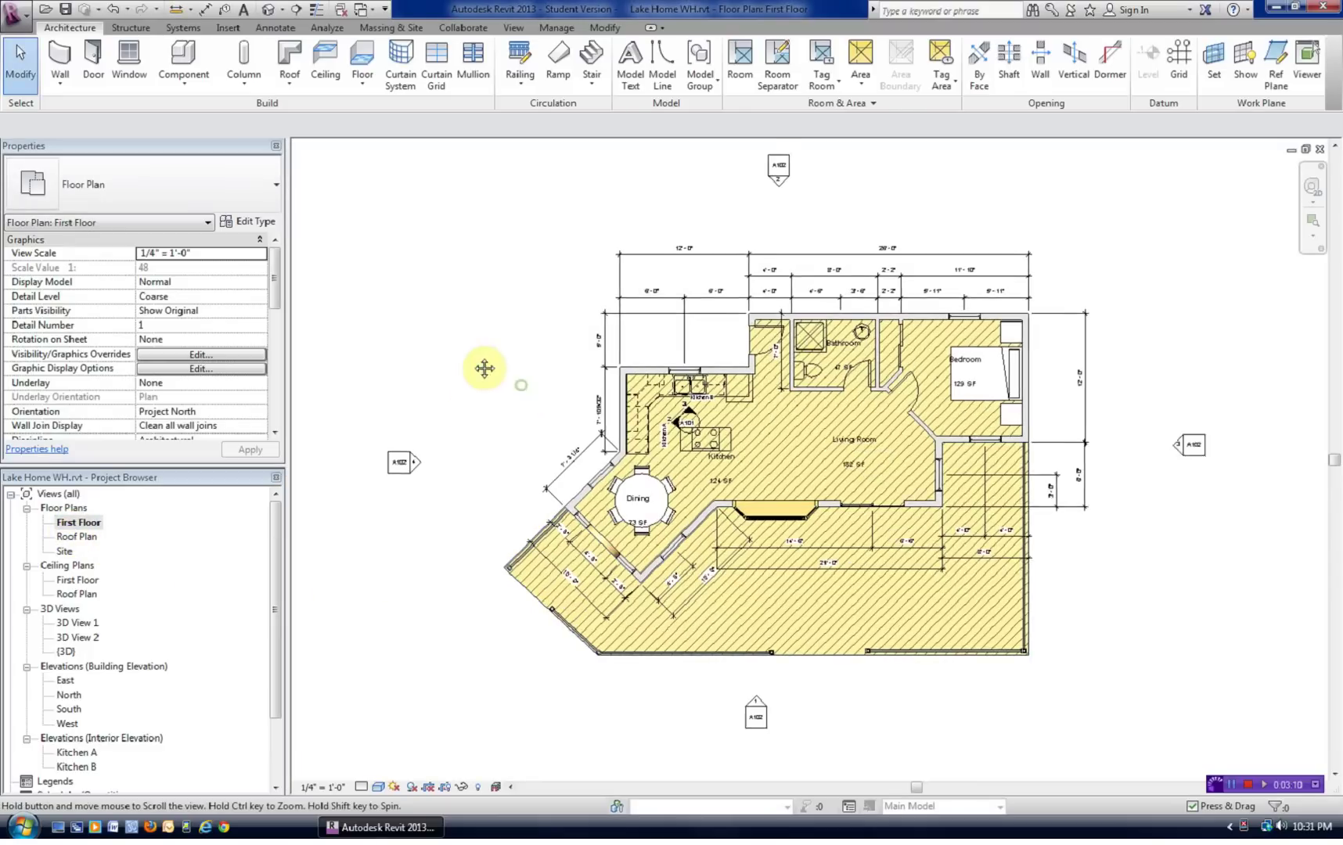
Step: Tab-select all 11 connected exterior walls and bring up their wall type properties
middle_drag(485, 368, 470, 369)
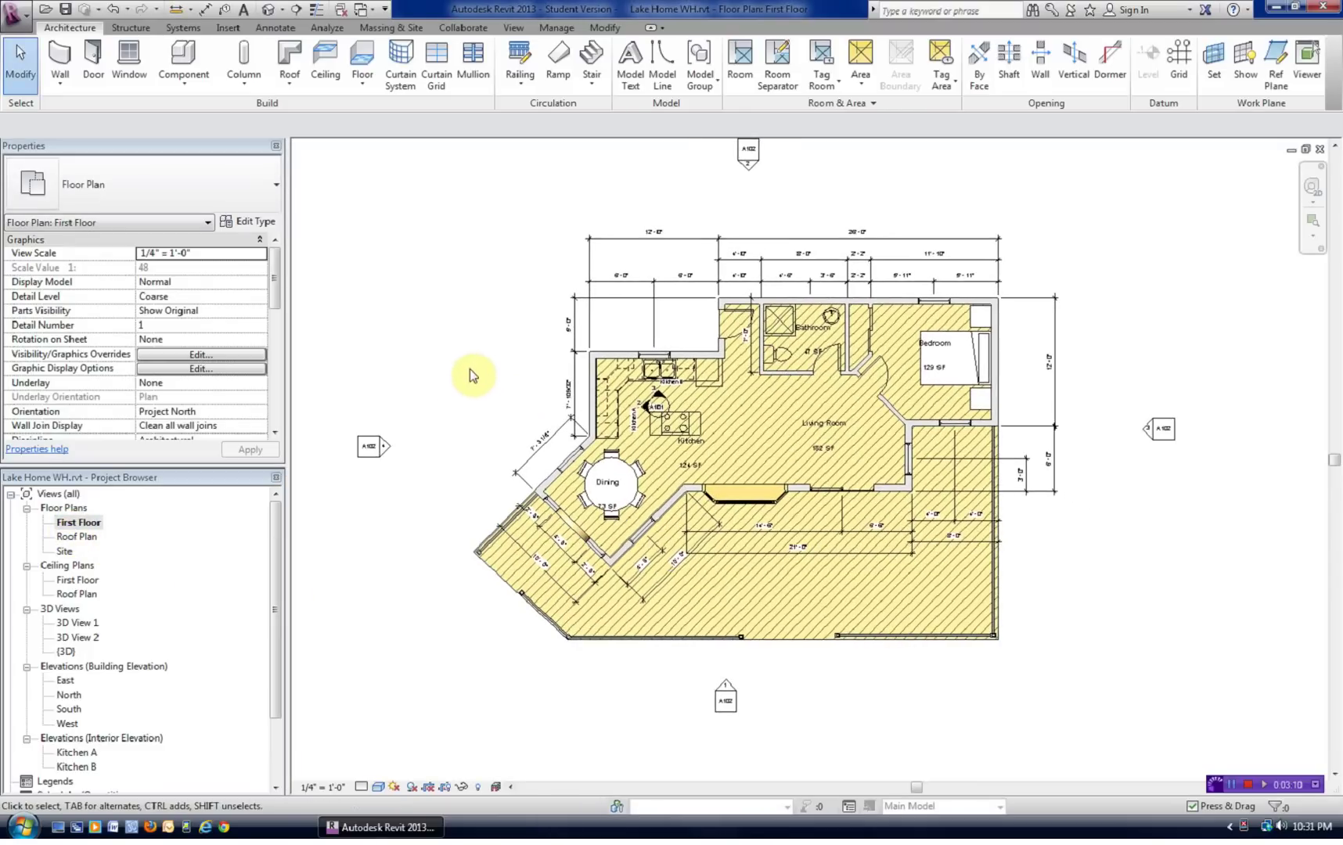
key(Tab)
click(593, 392)
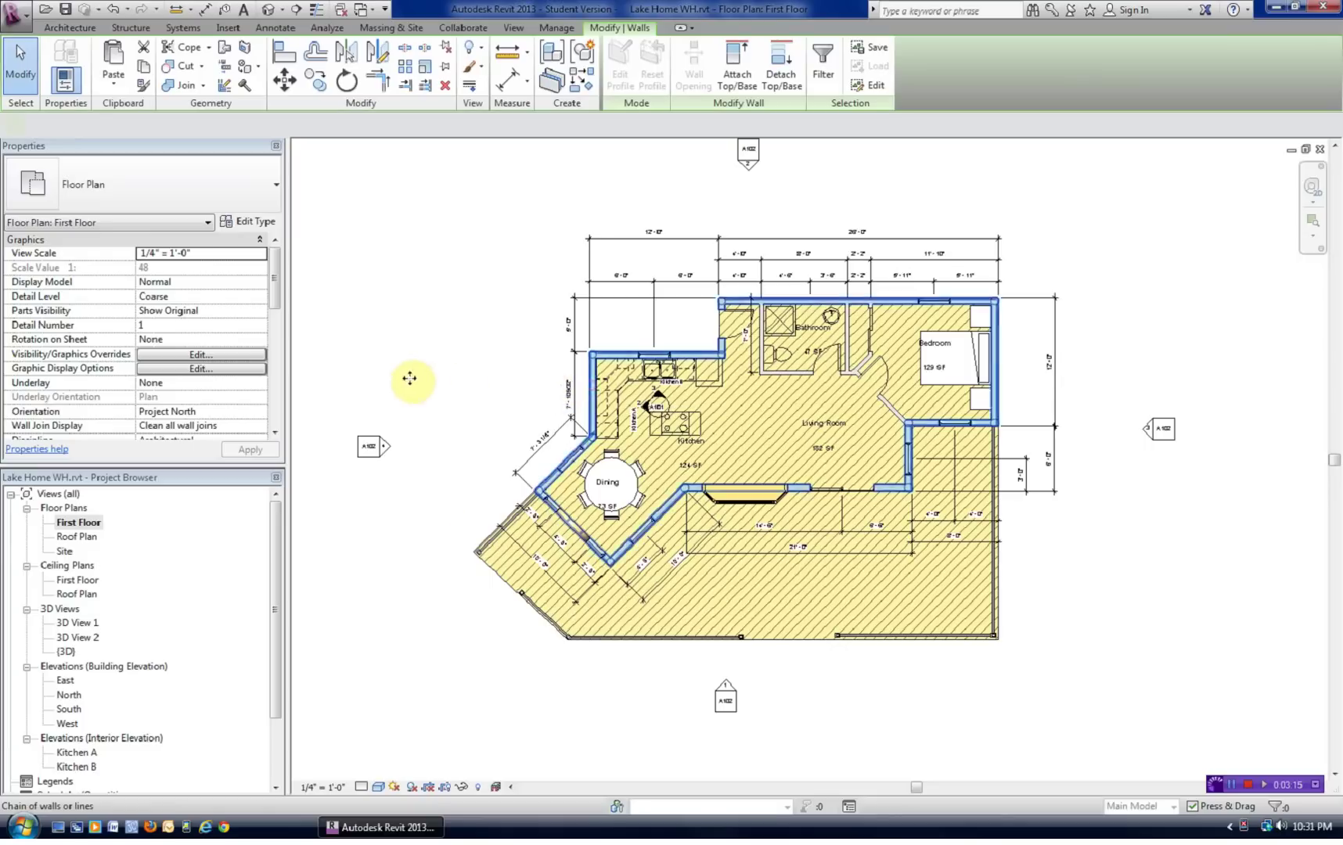
click(256, 222)
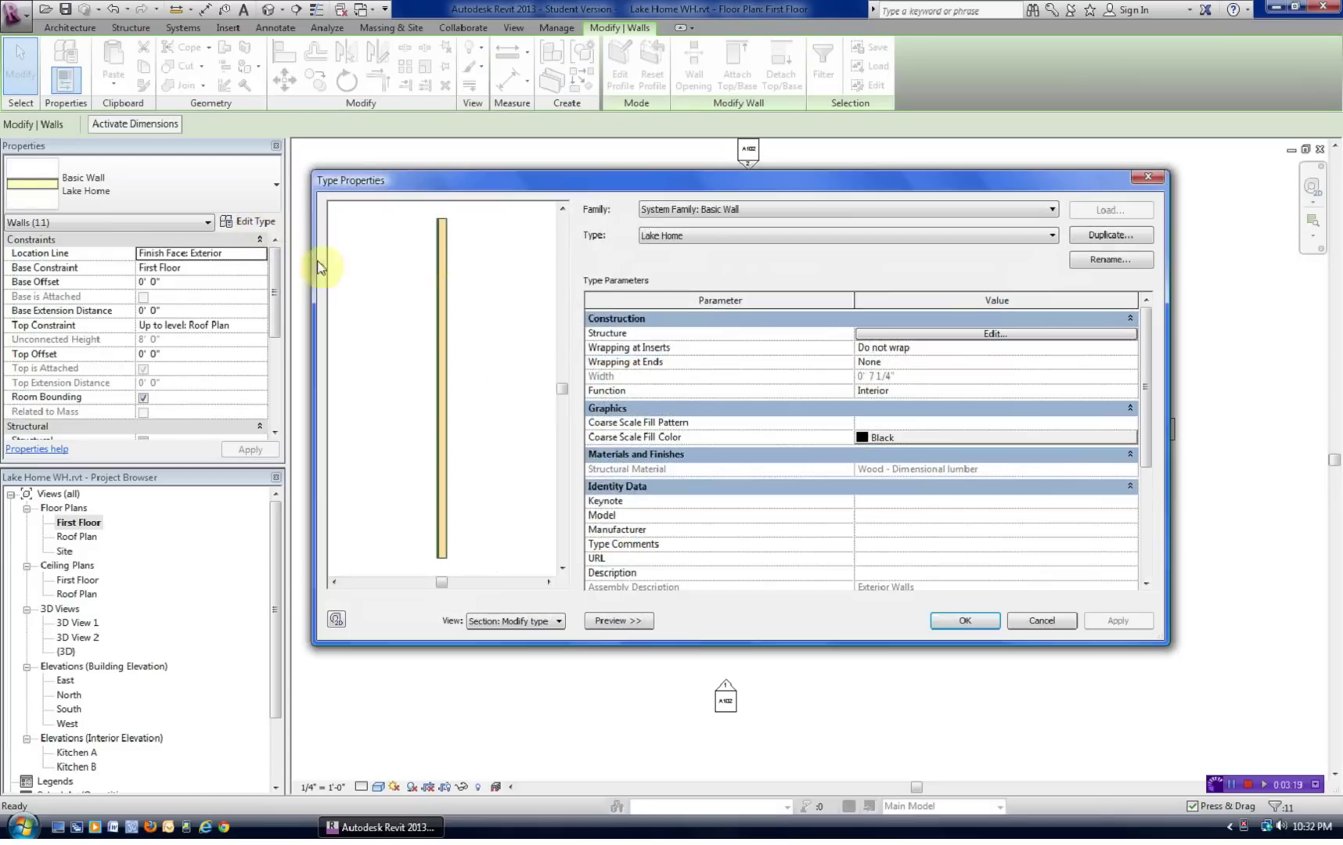
Step: Duplicate the Lake Home basic wall type under the name 'Exterior Log Wall'
drag(887, 195, 855, 183)
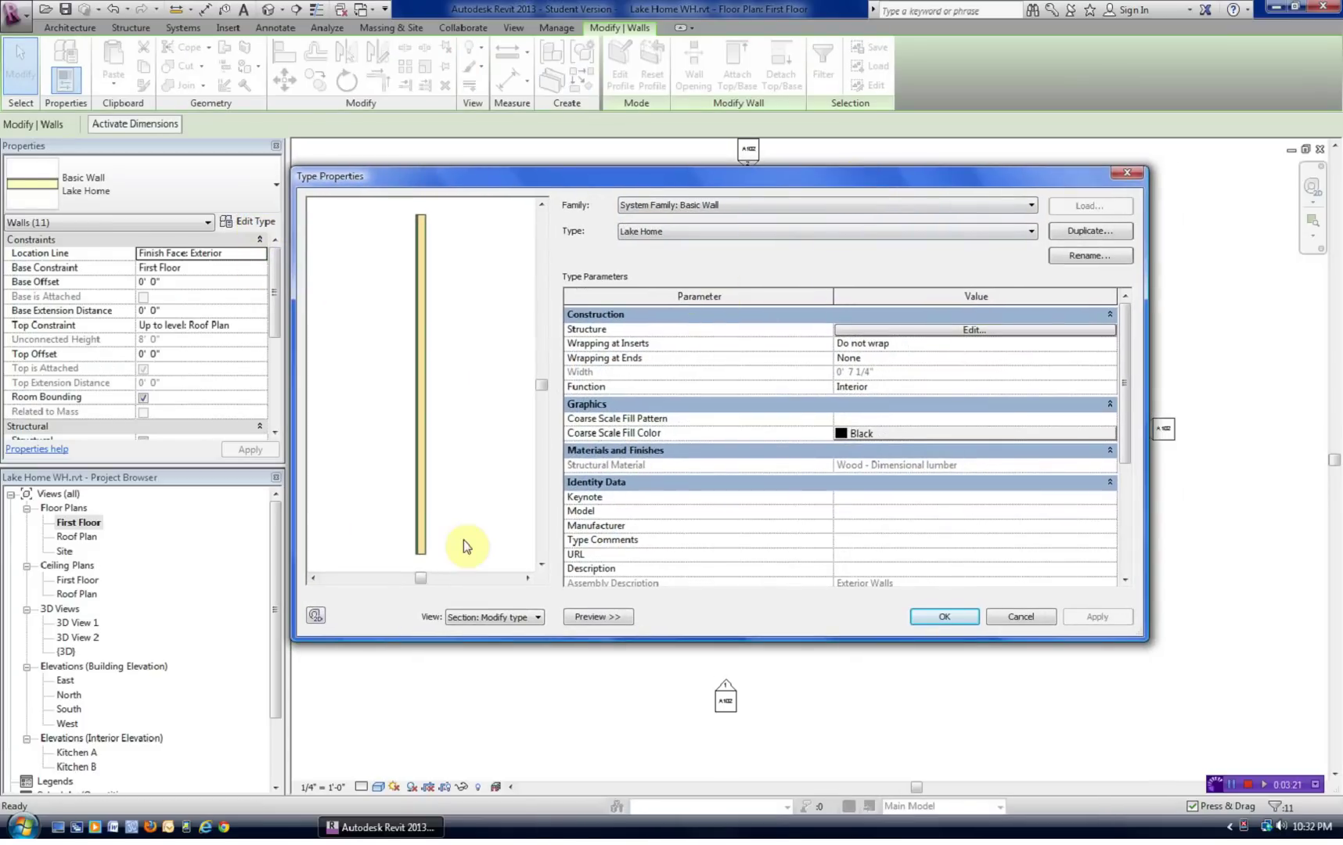
scroll(469, 524, up, 5)
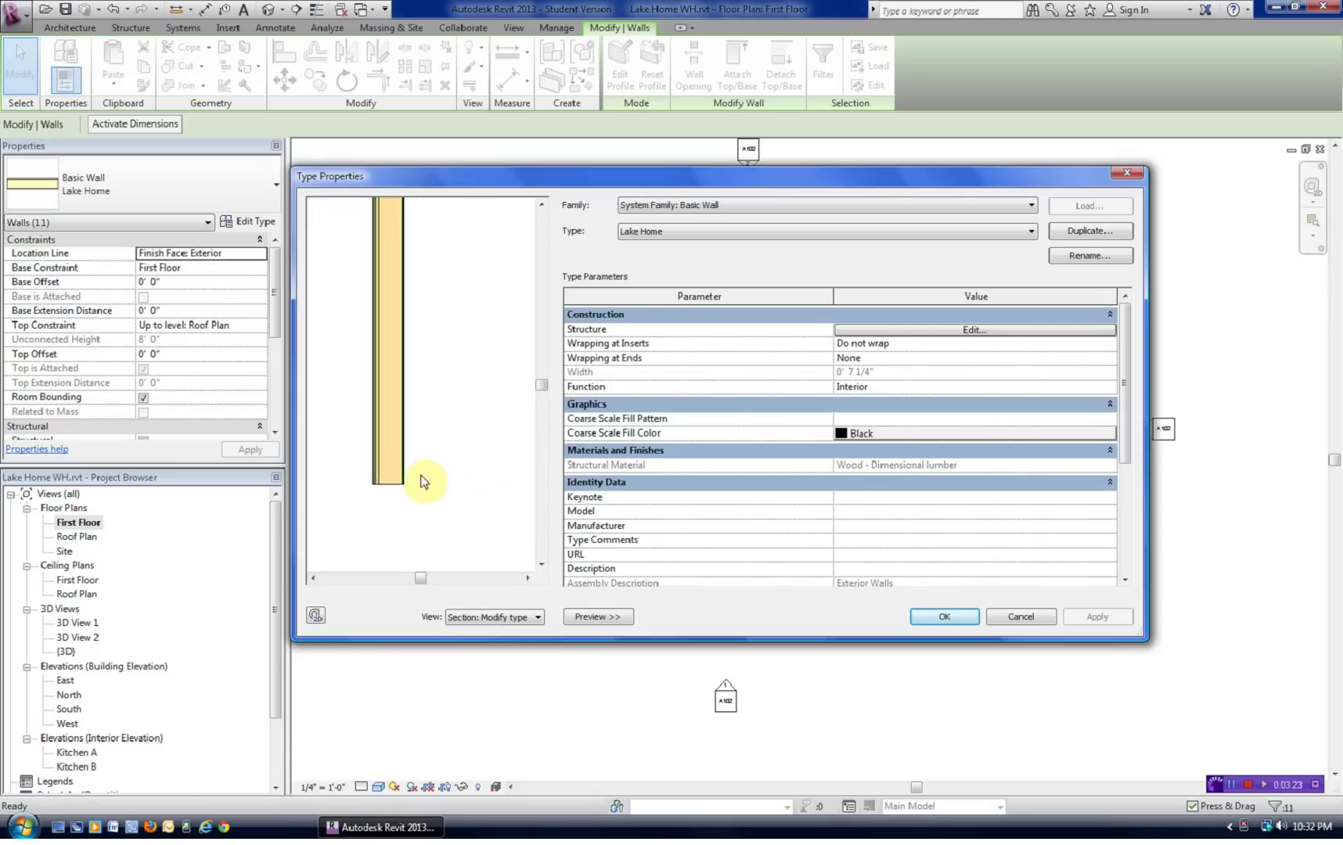
middle_drag(422, 481, 498, 518)
click(1080, 232)
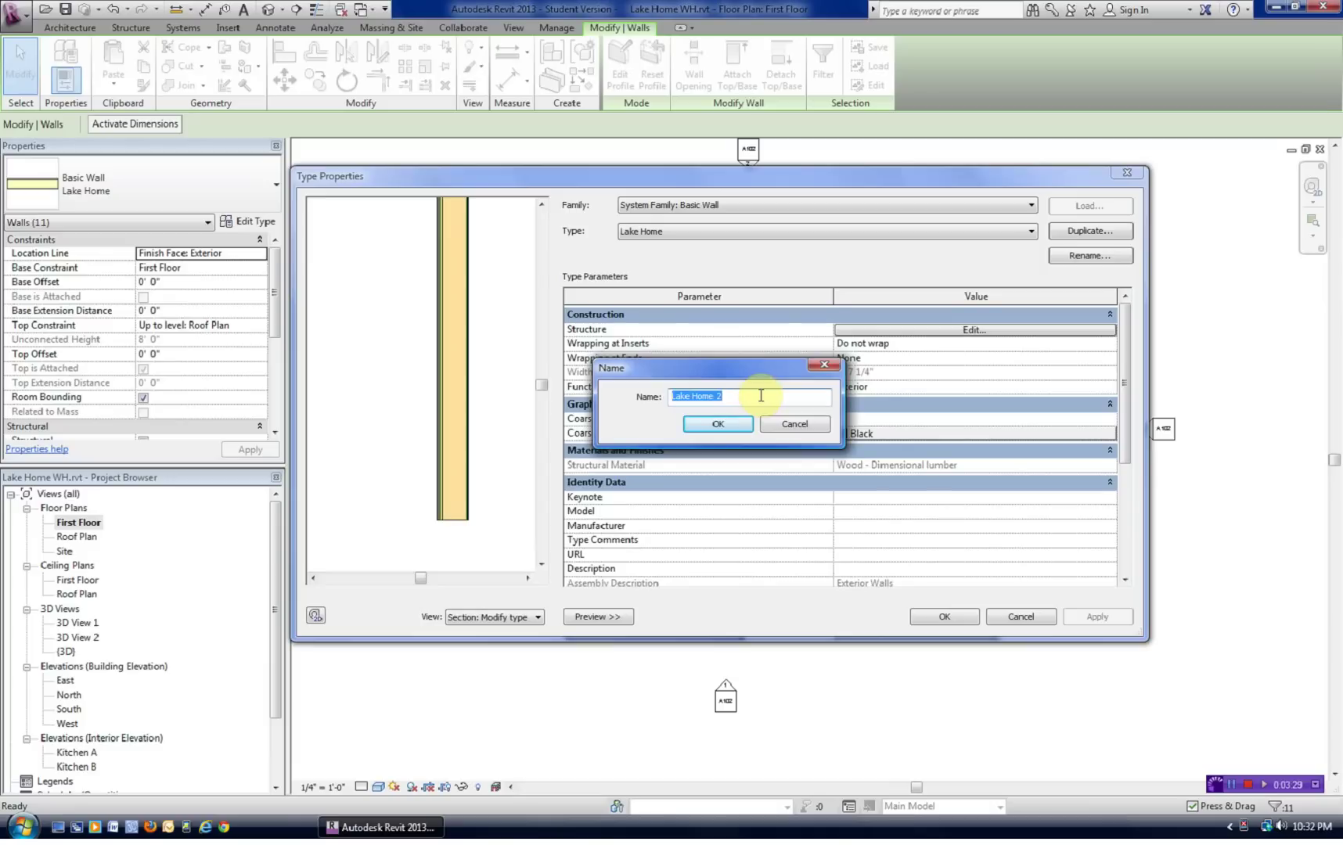
text(Exterior Log Wall)
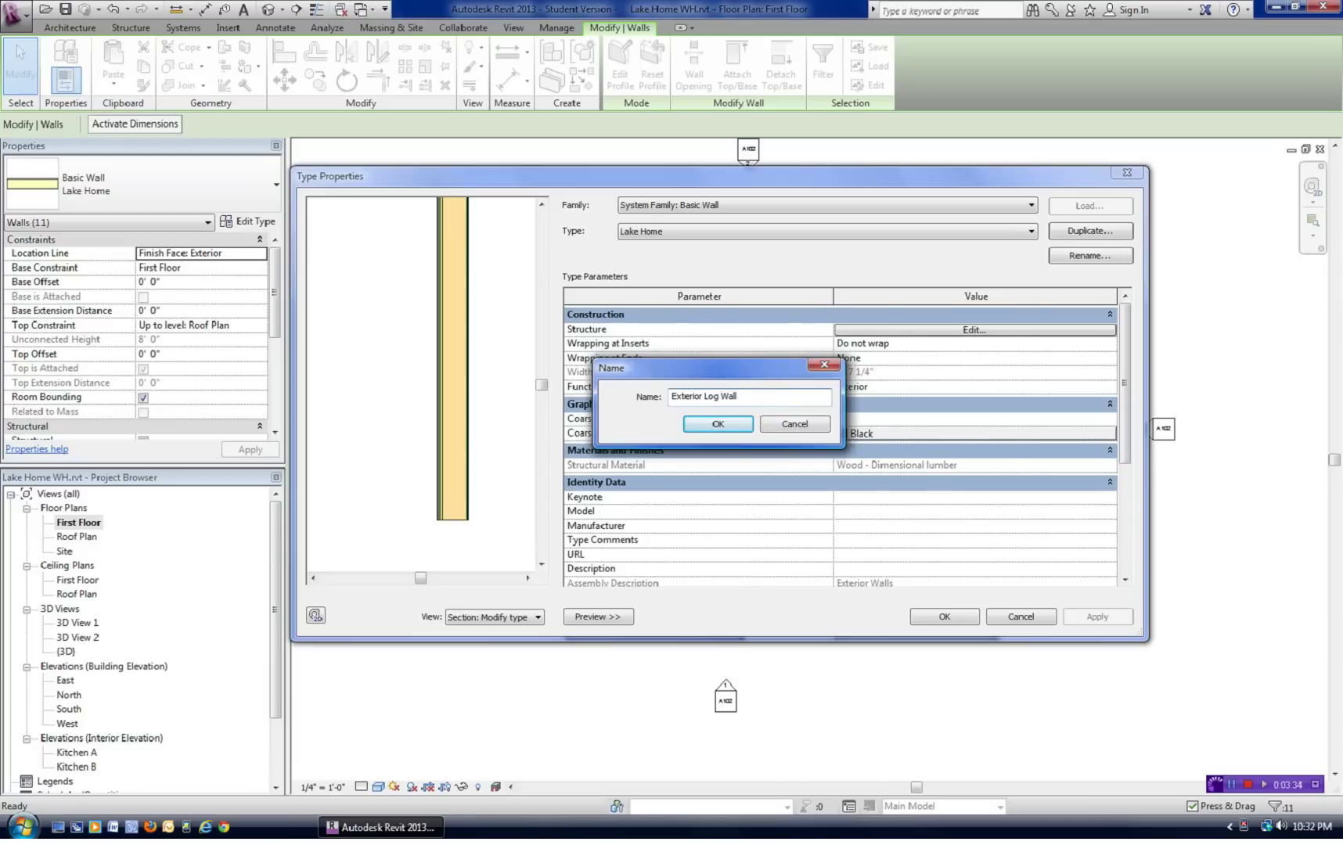
click(714, 425)
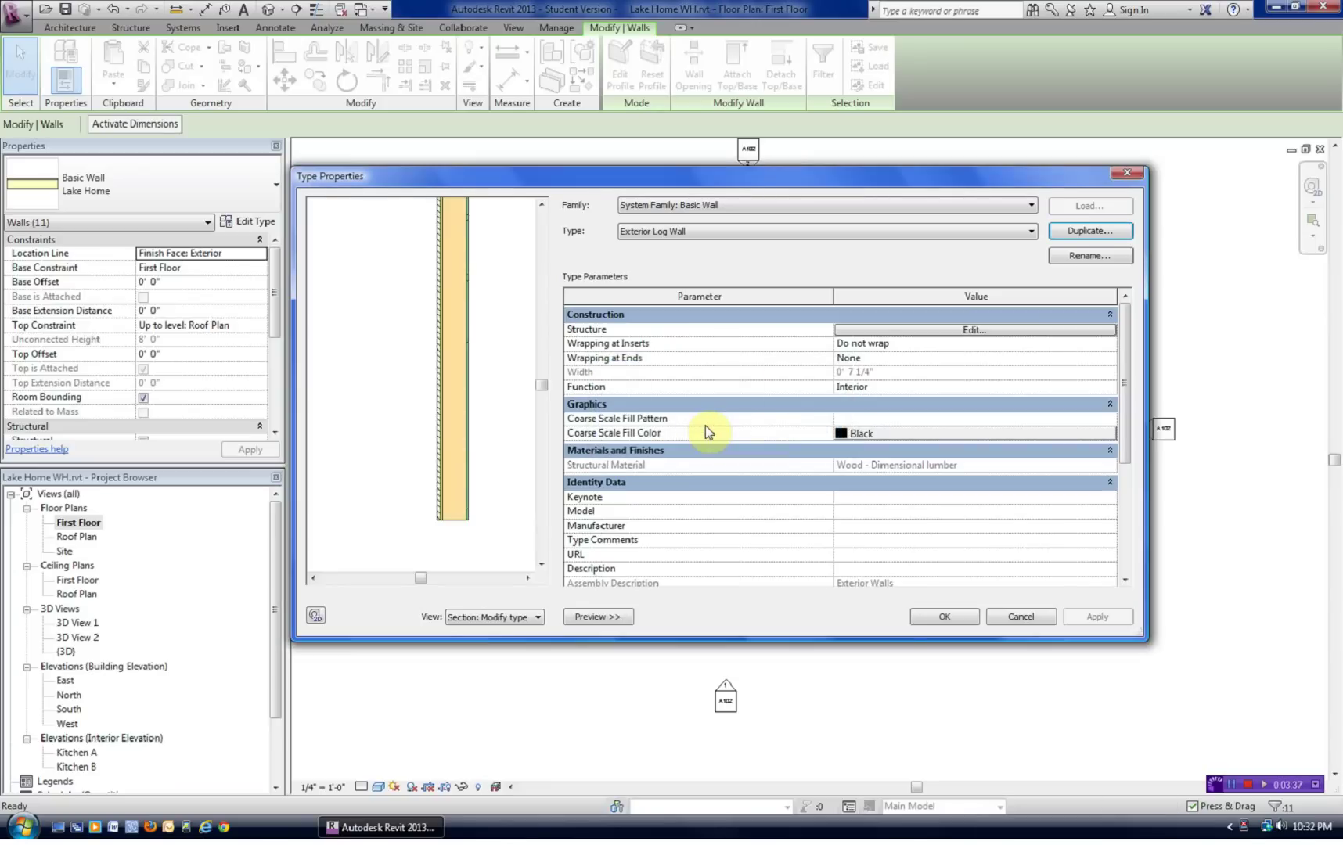
click(930, 332)
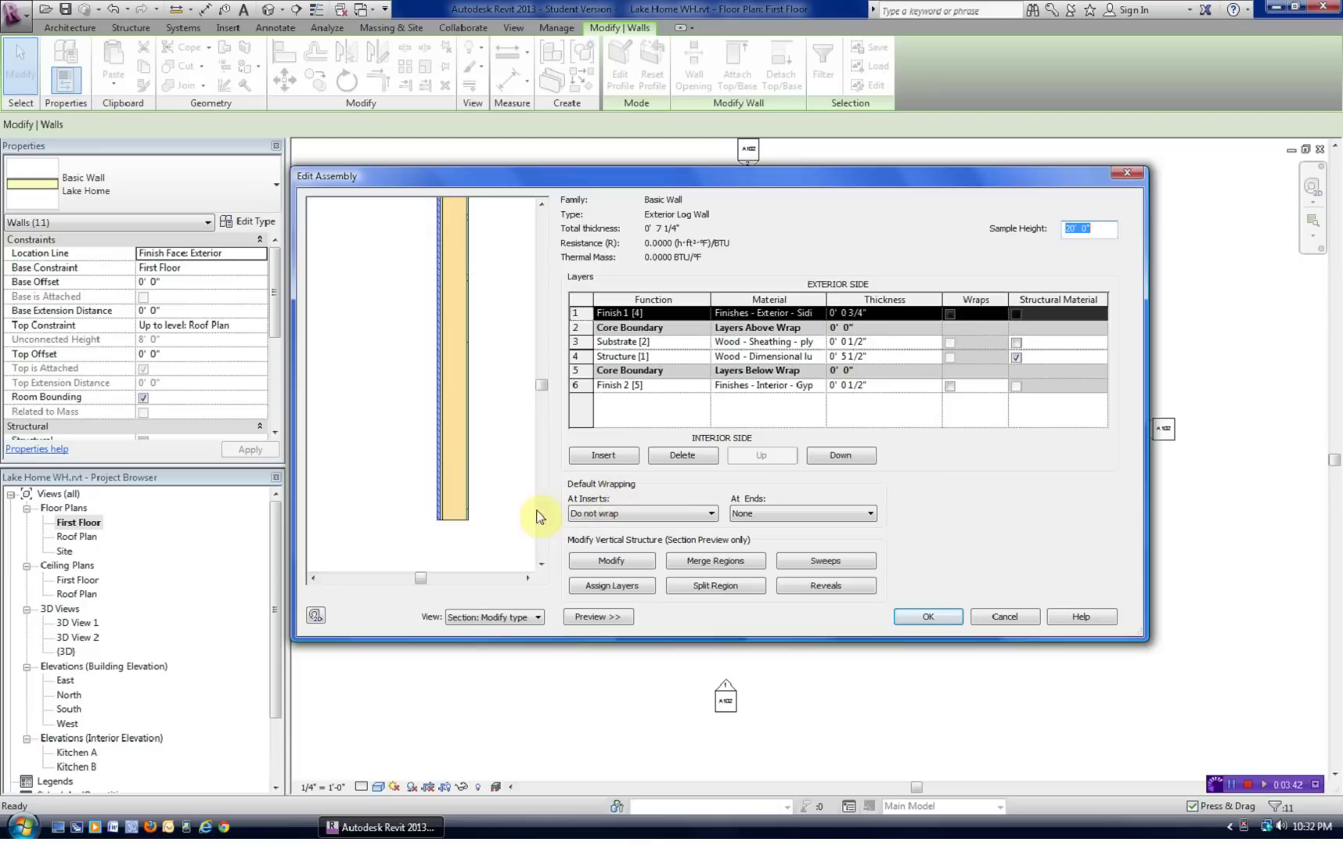
Step: Delete the exterior siding Finish 1 layer, leaving a 0' 6 1/2" wall, checking plan and section previews
scroll(480, 532, up, 2)
middle_drag(478, 505, 493, 523)
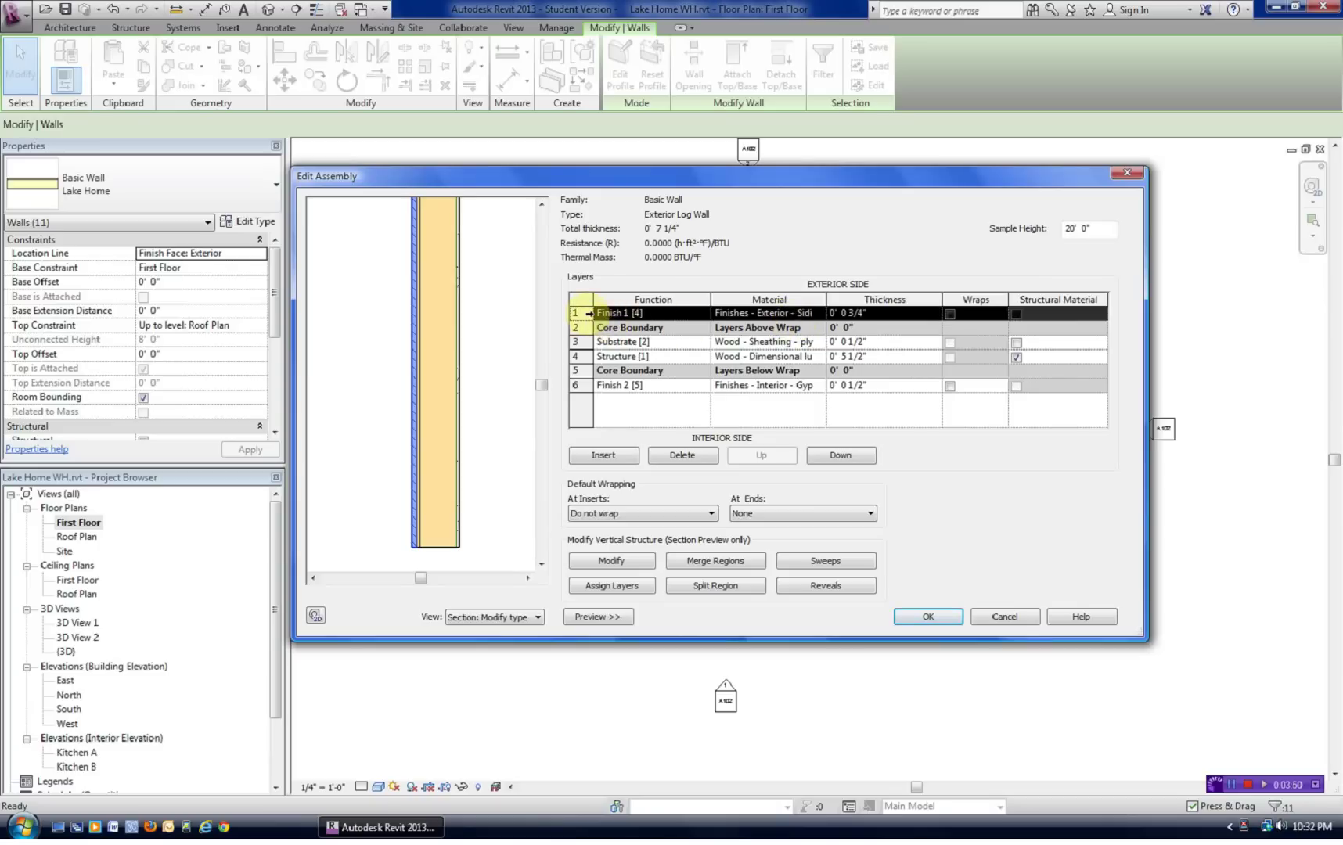
click(682, 457)
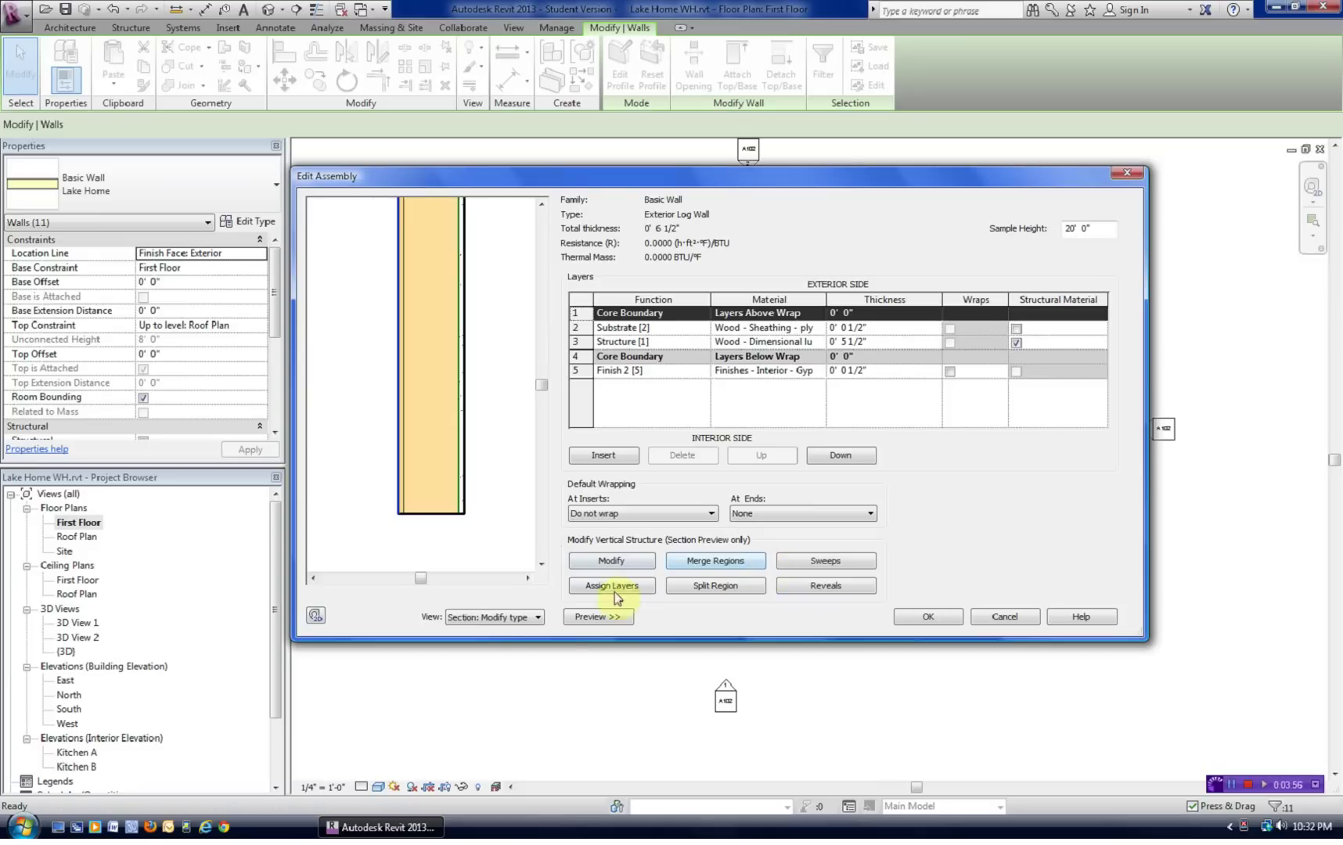
click(538, 618)
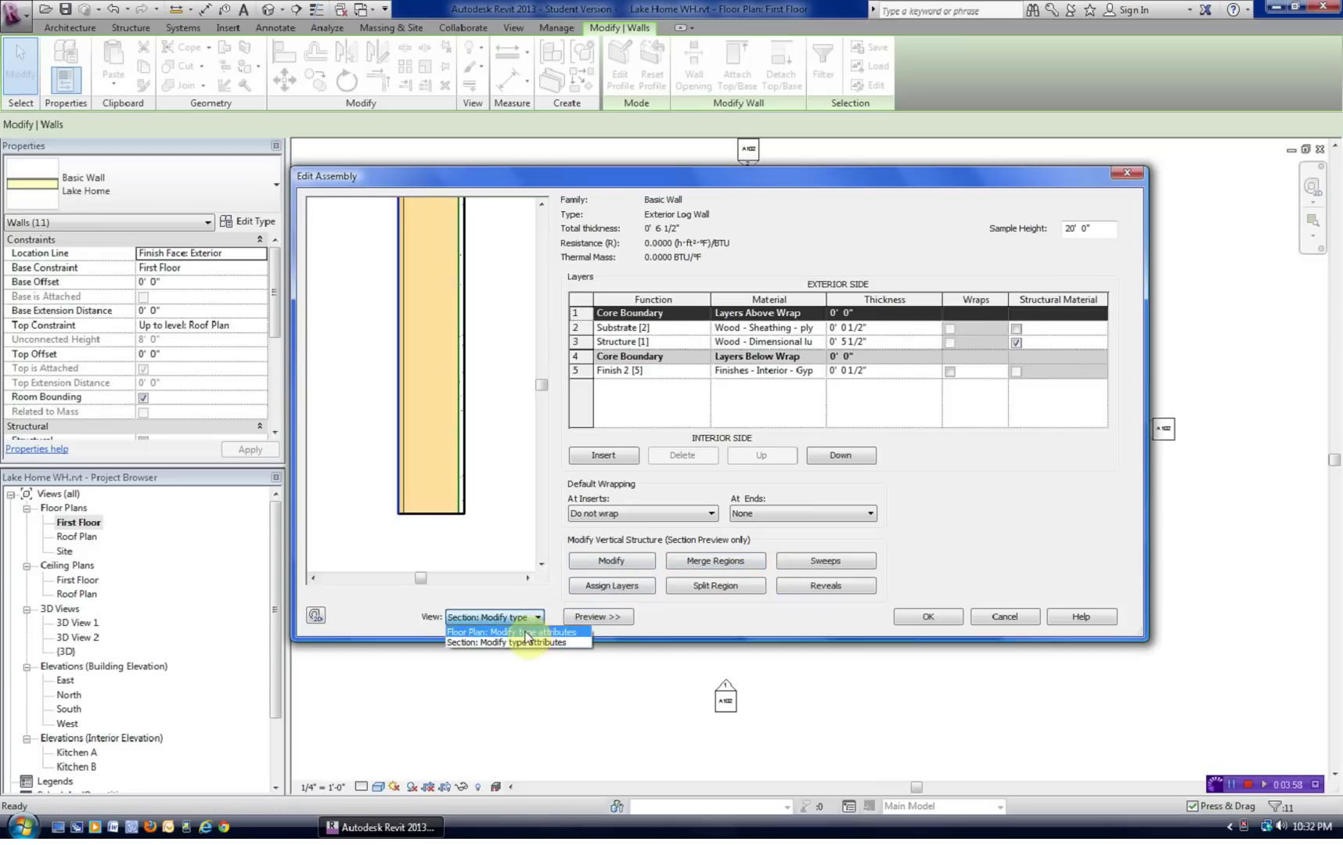
click(526, 630)
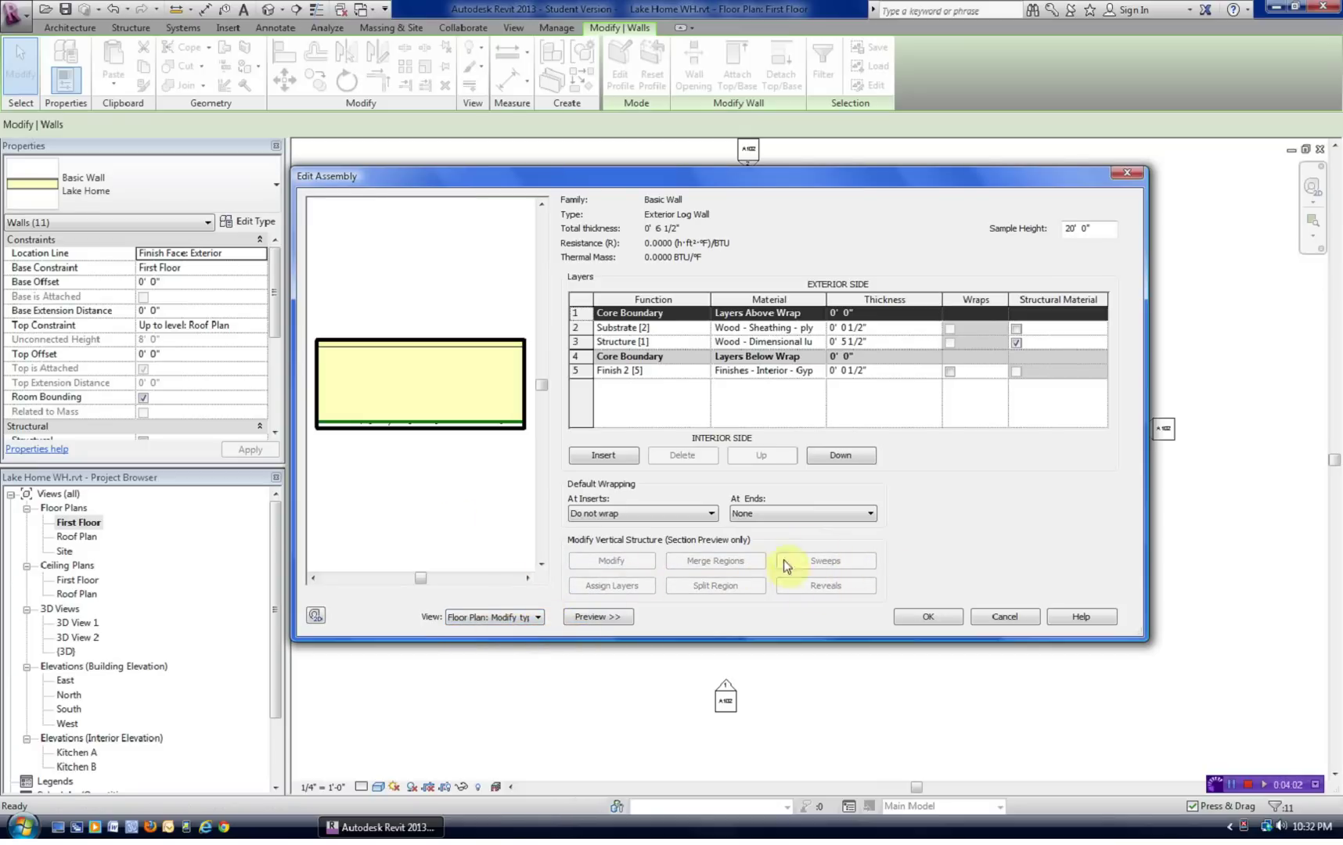
click(537, 619)
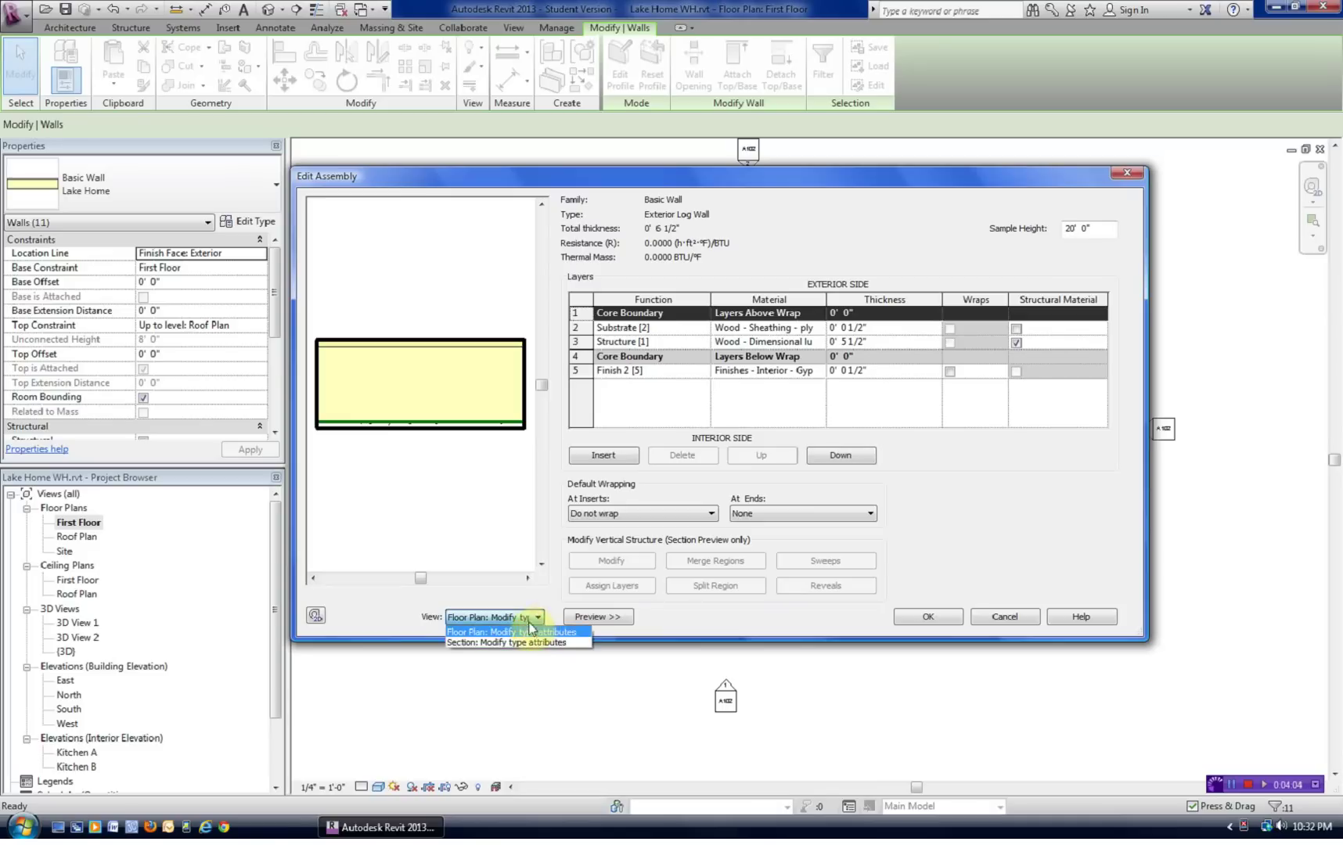
click(518, 642)
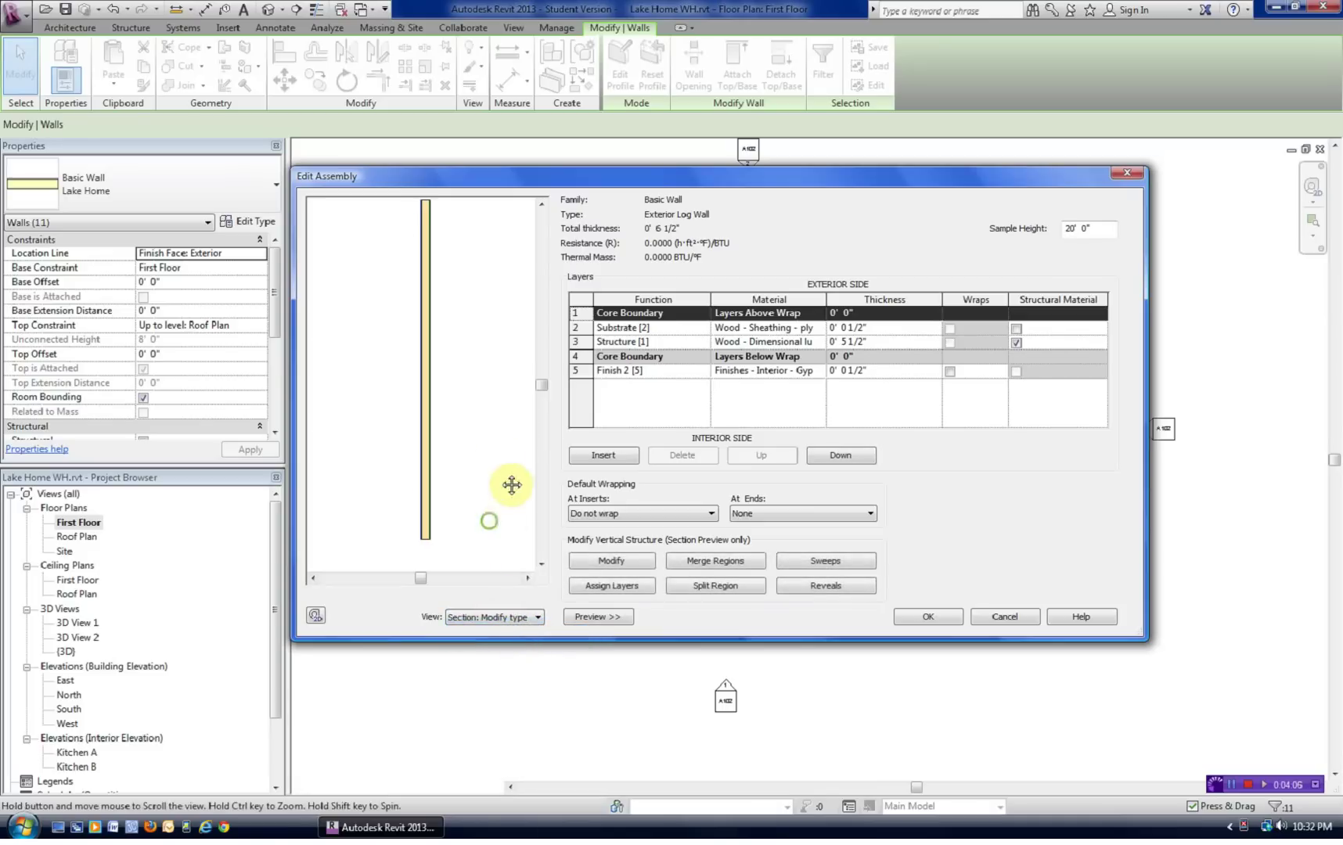
middle_drag(423, 532, 467, 540)
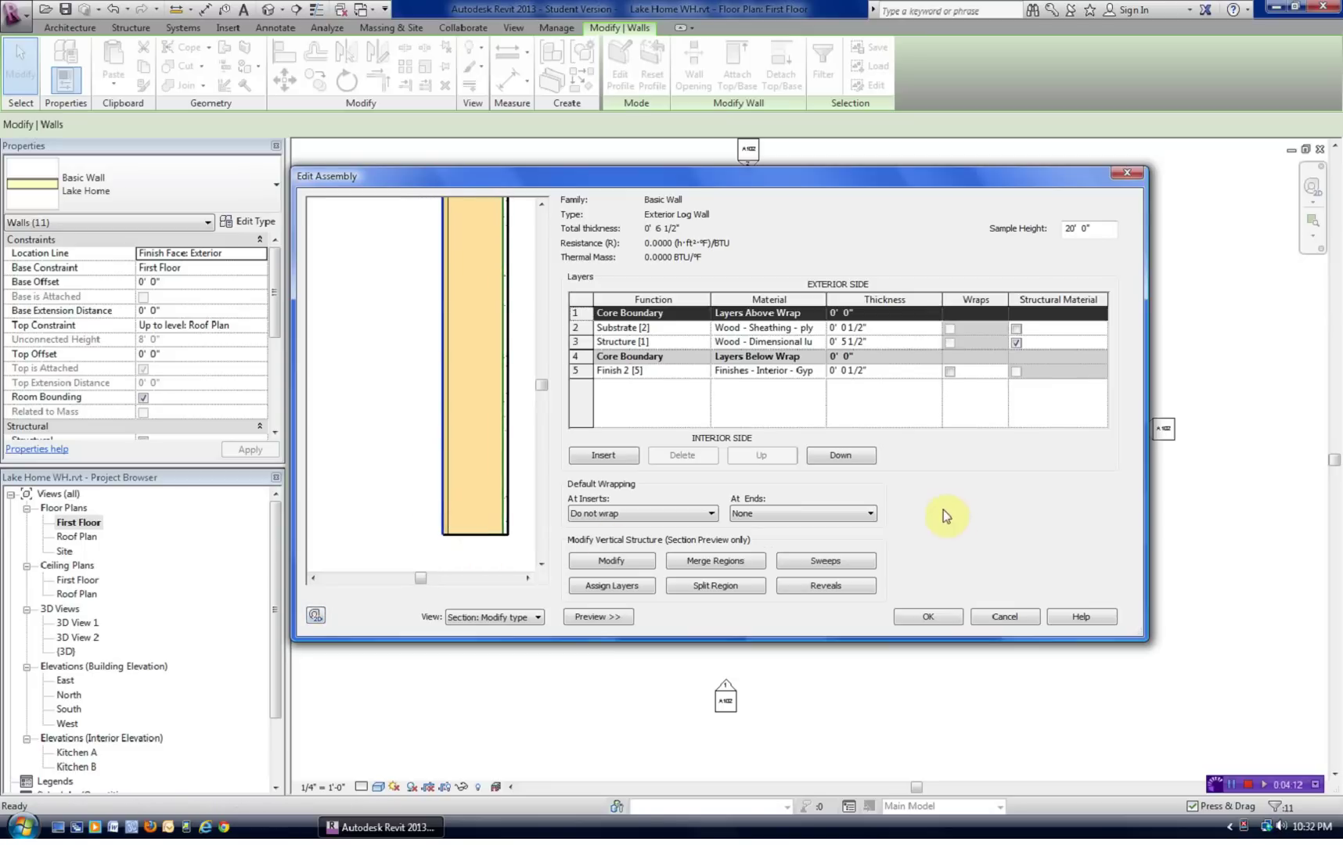
Step: Add a new wall sweep that uses the log profile
click(828, 562)
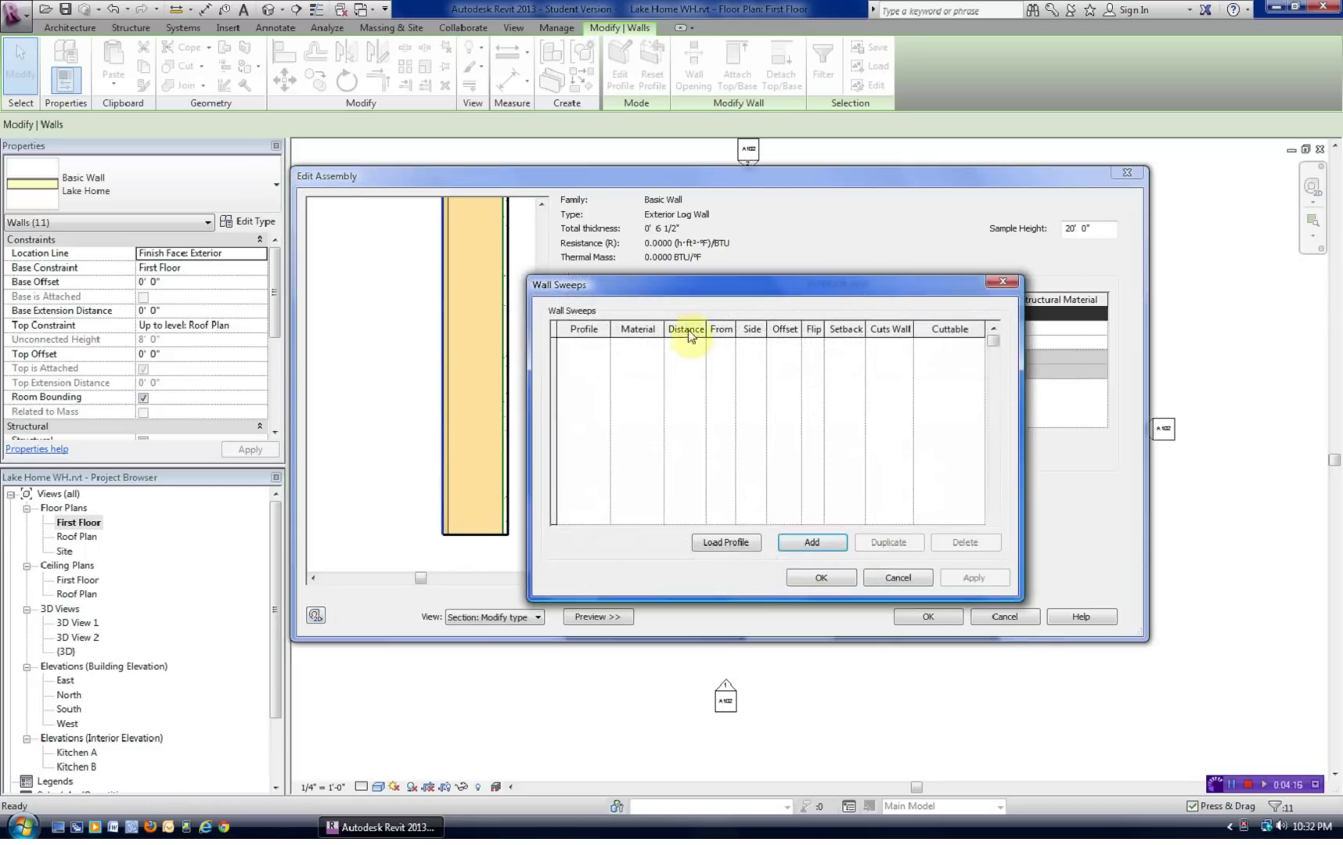
drag(691, 284, 799, 276)
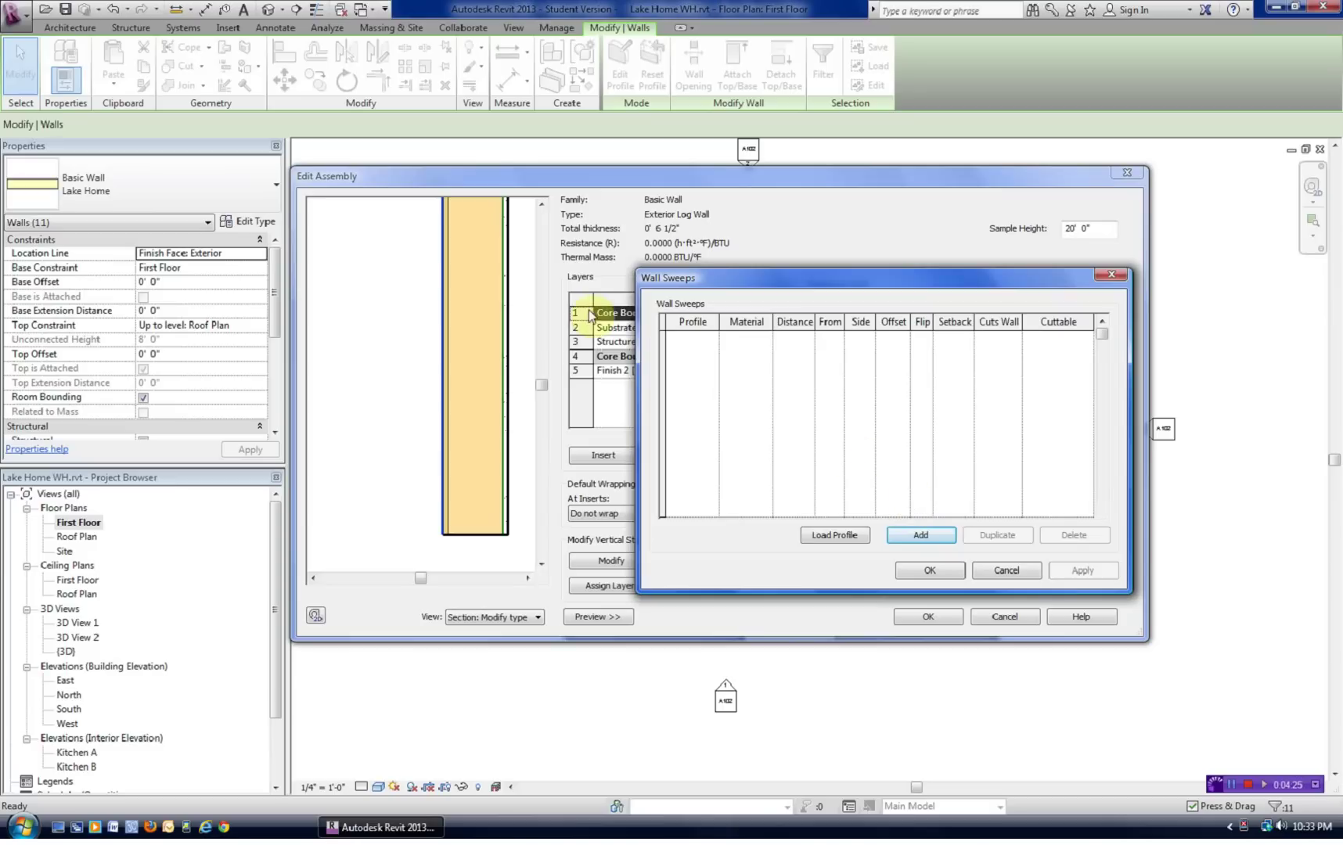
click(917, 533)
click(696, 338)
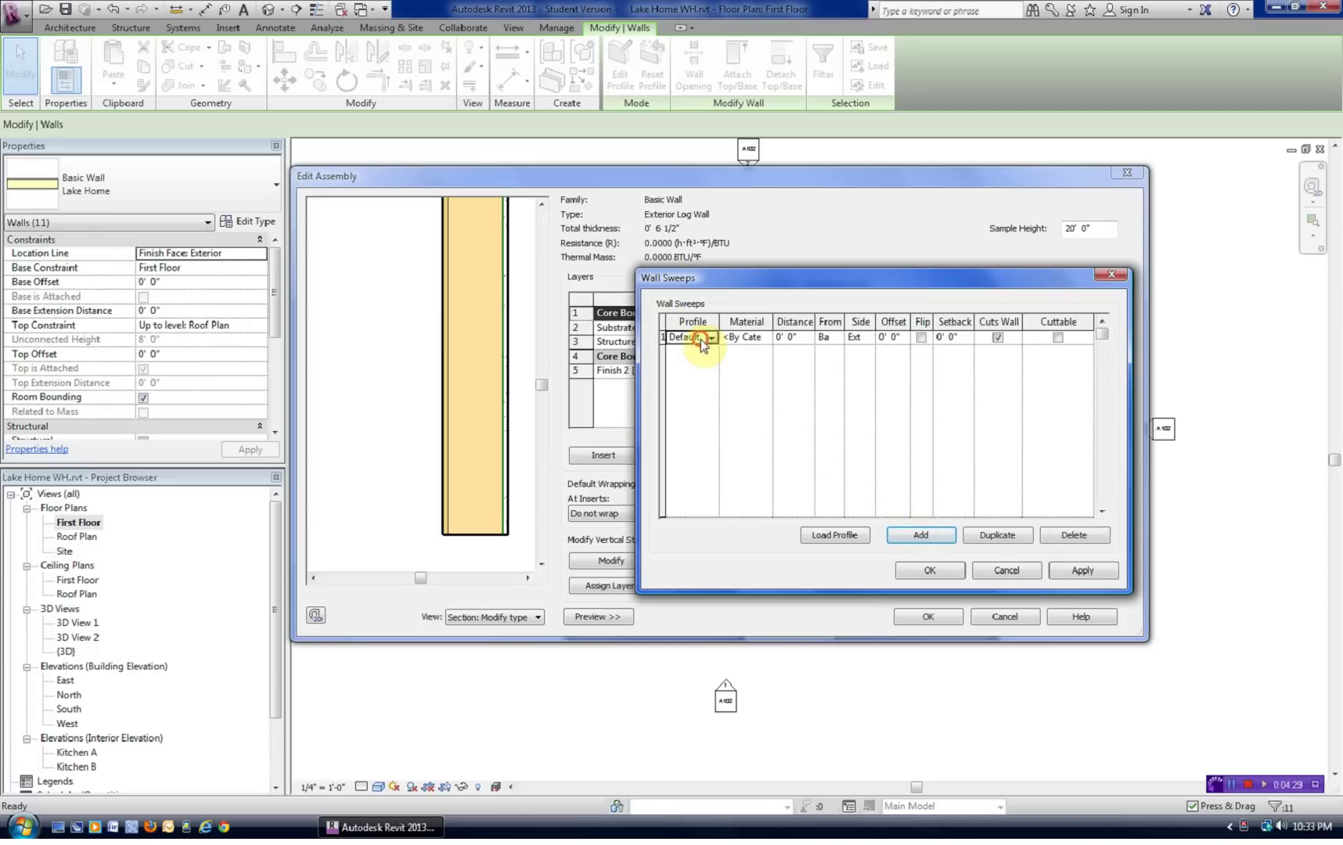
click(711, 338)
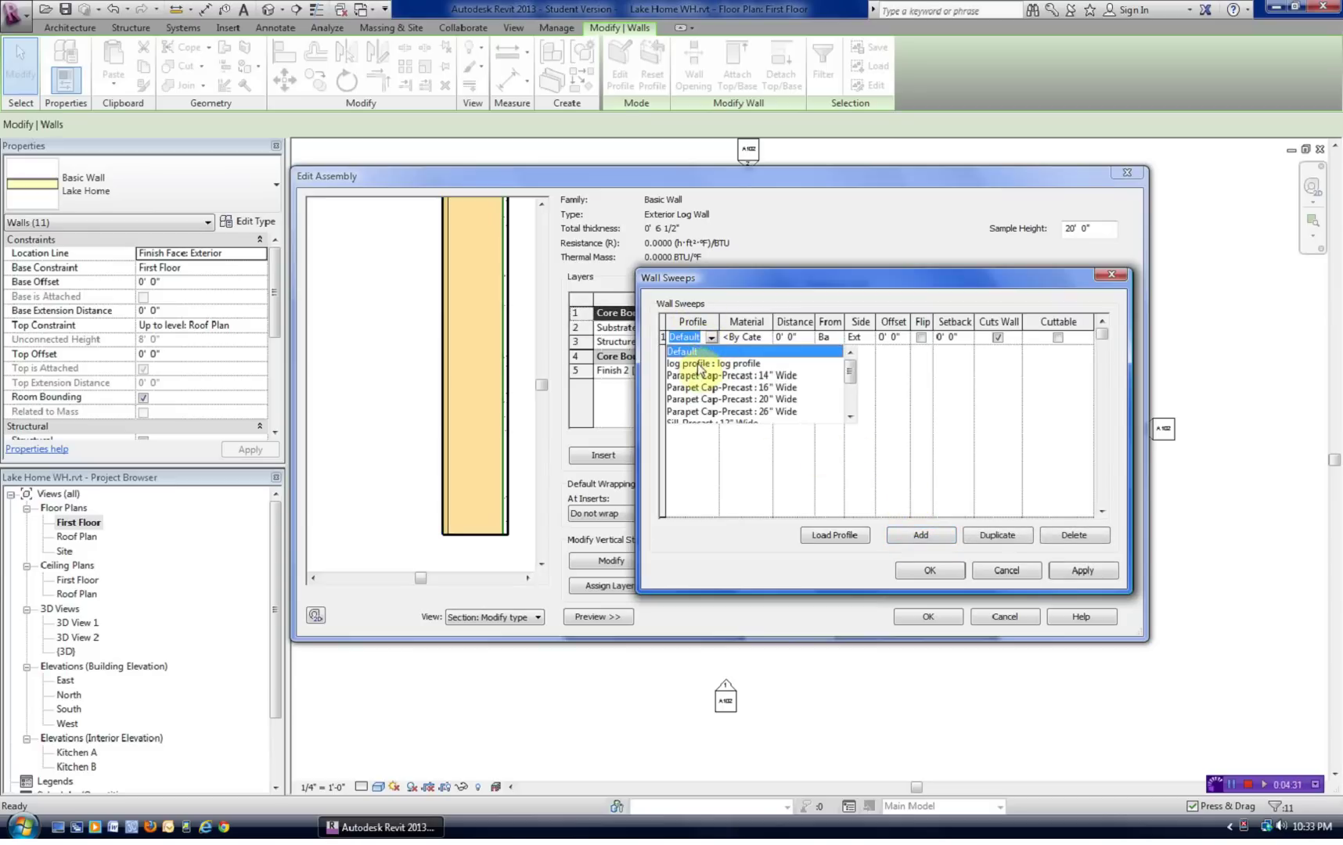
click(696, 364)
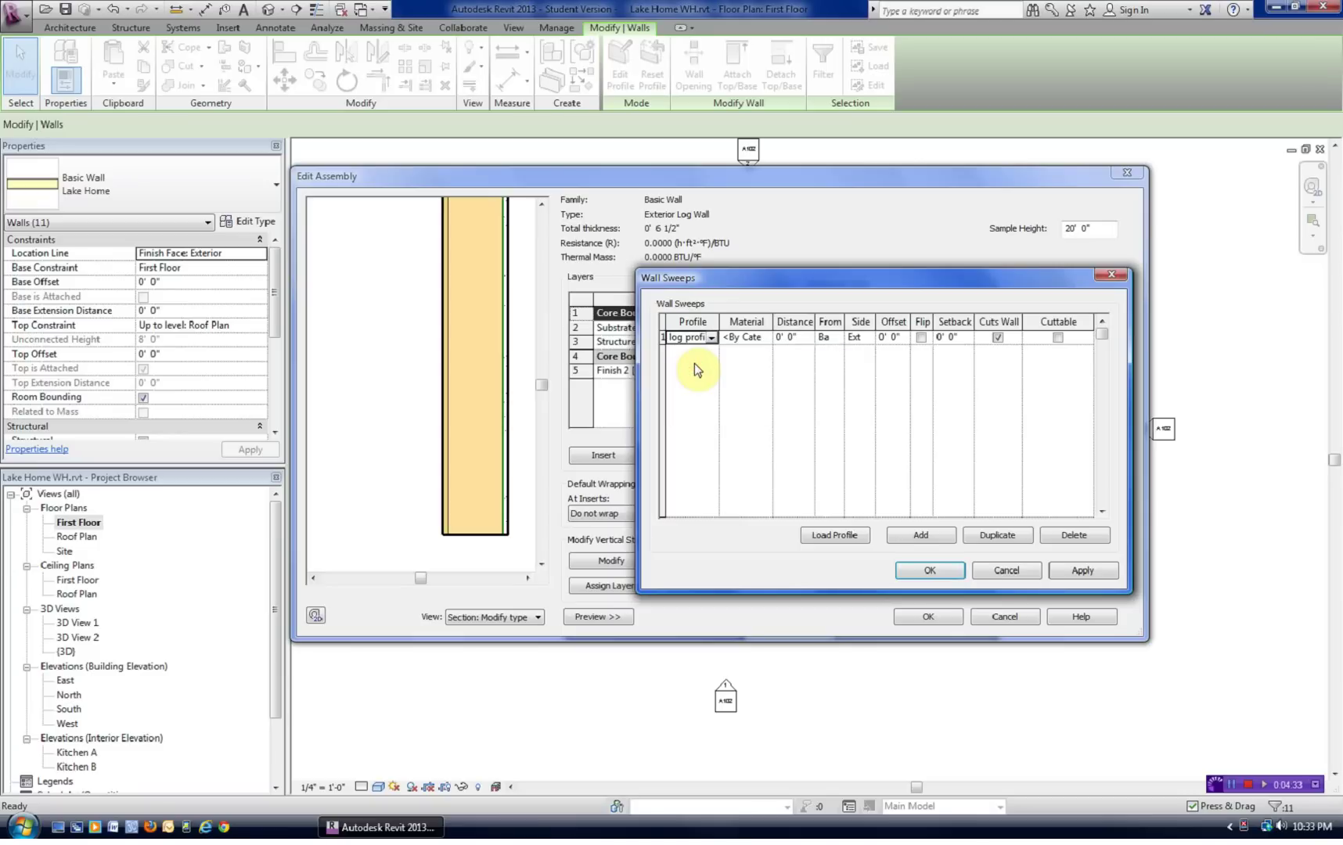
Step: Set the sweep's material to Wood - Pine and widen the Material column to read it
click(742, 337)
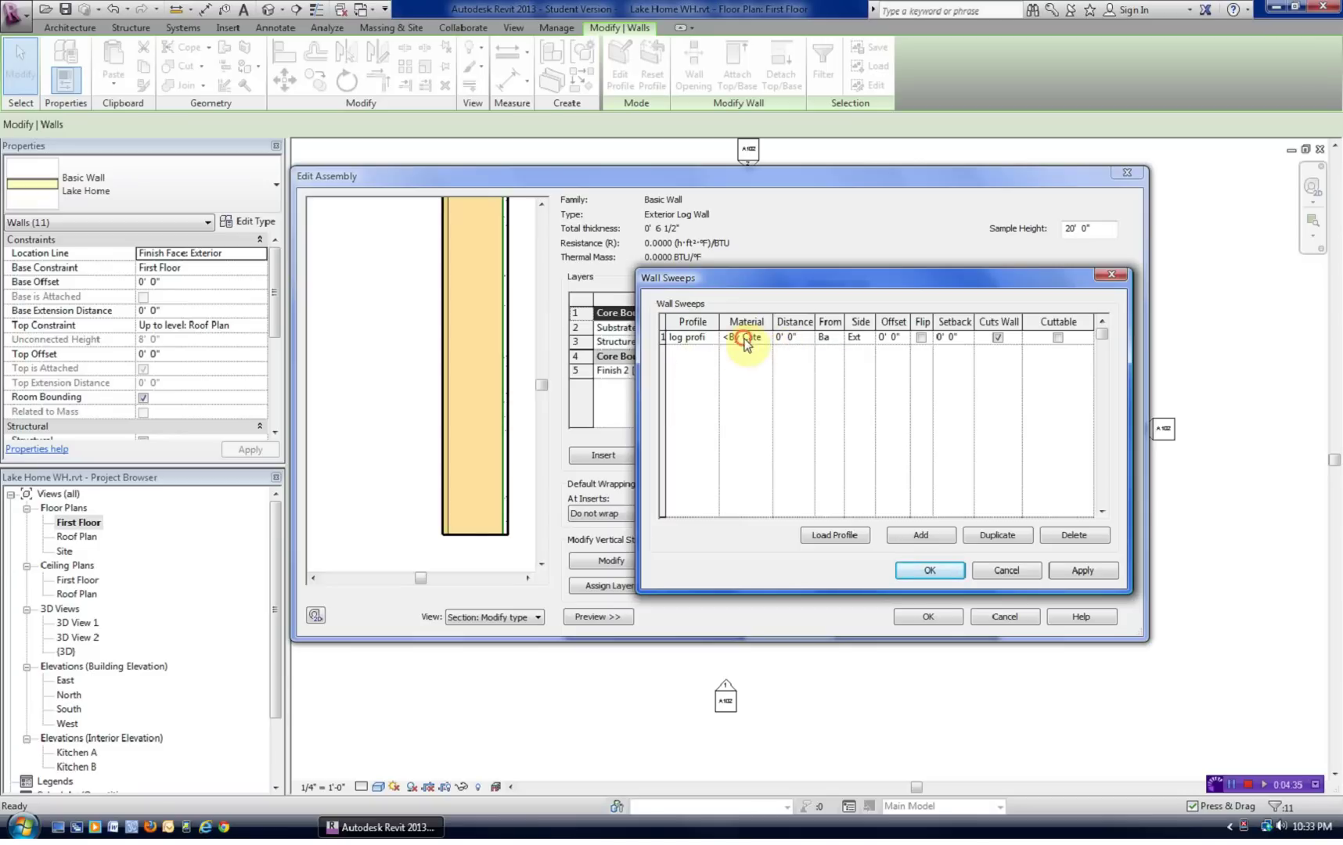
key(End)
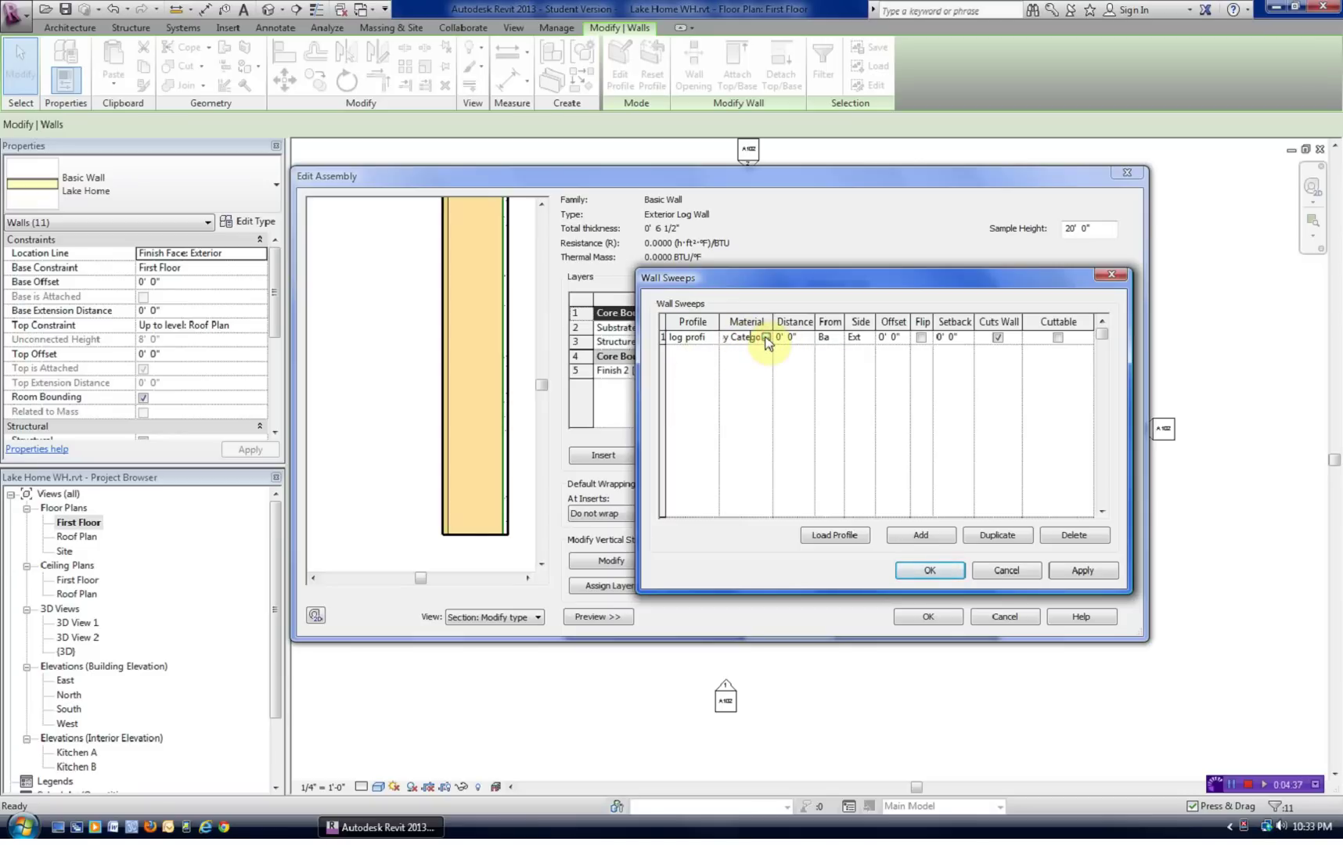
click(766, 337)
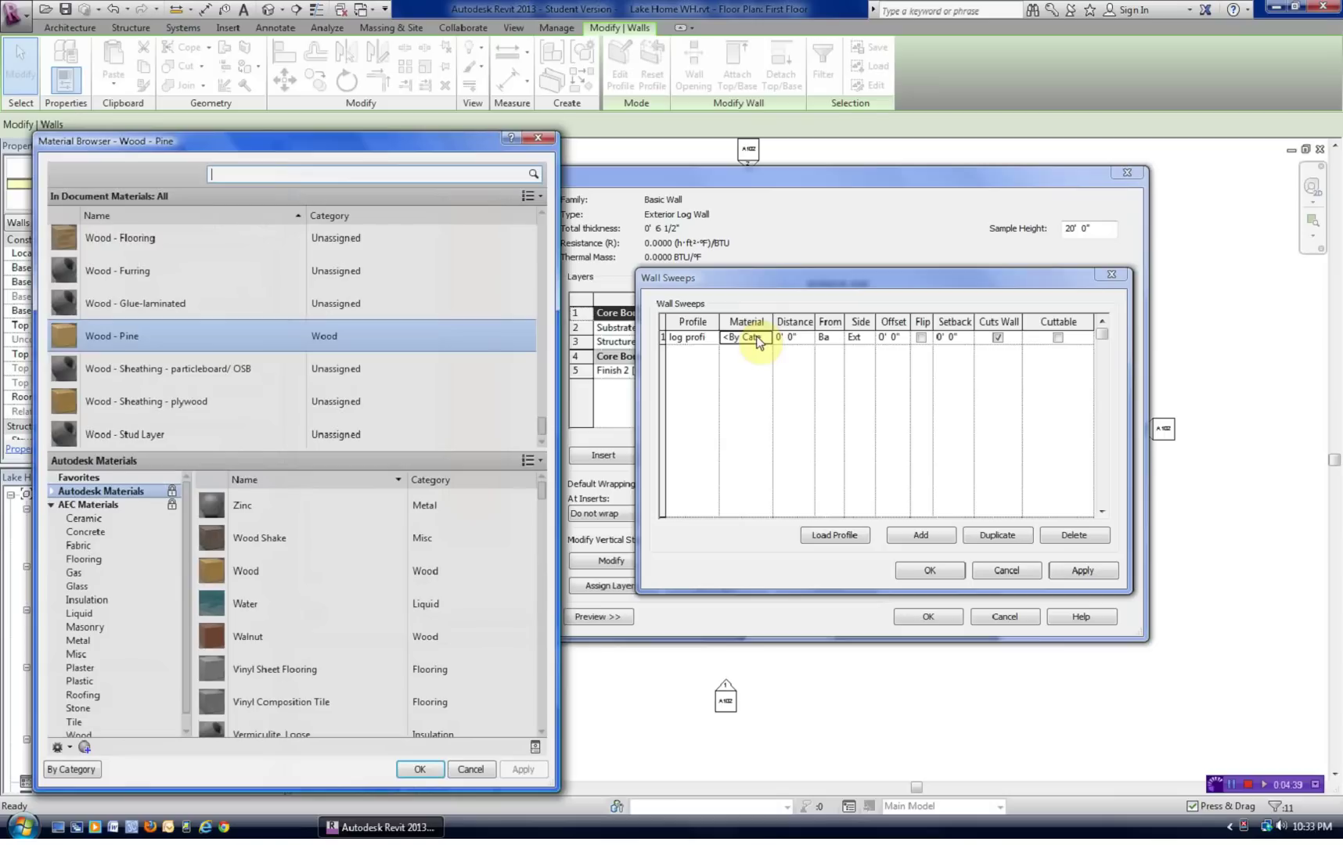
drag(225, 142, 344, 115)
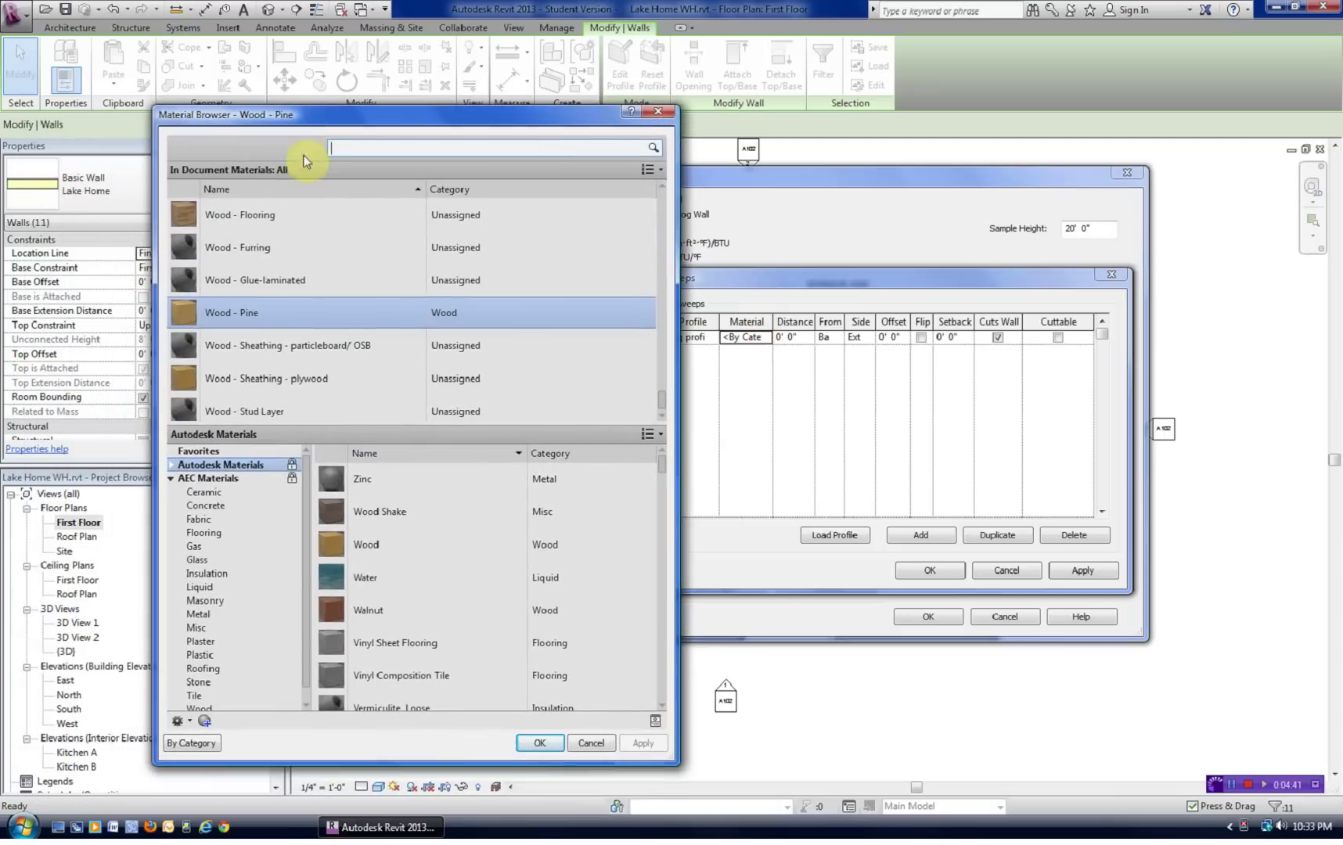
click(241, 316)
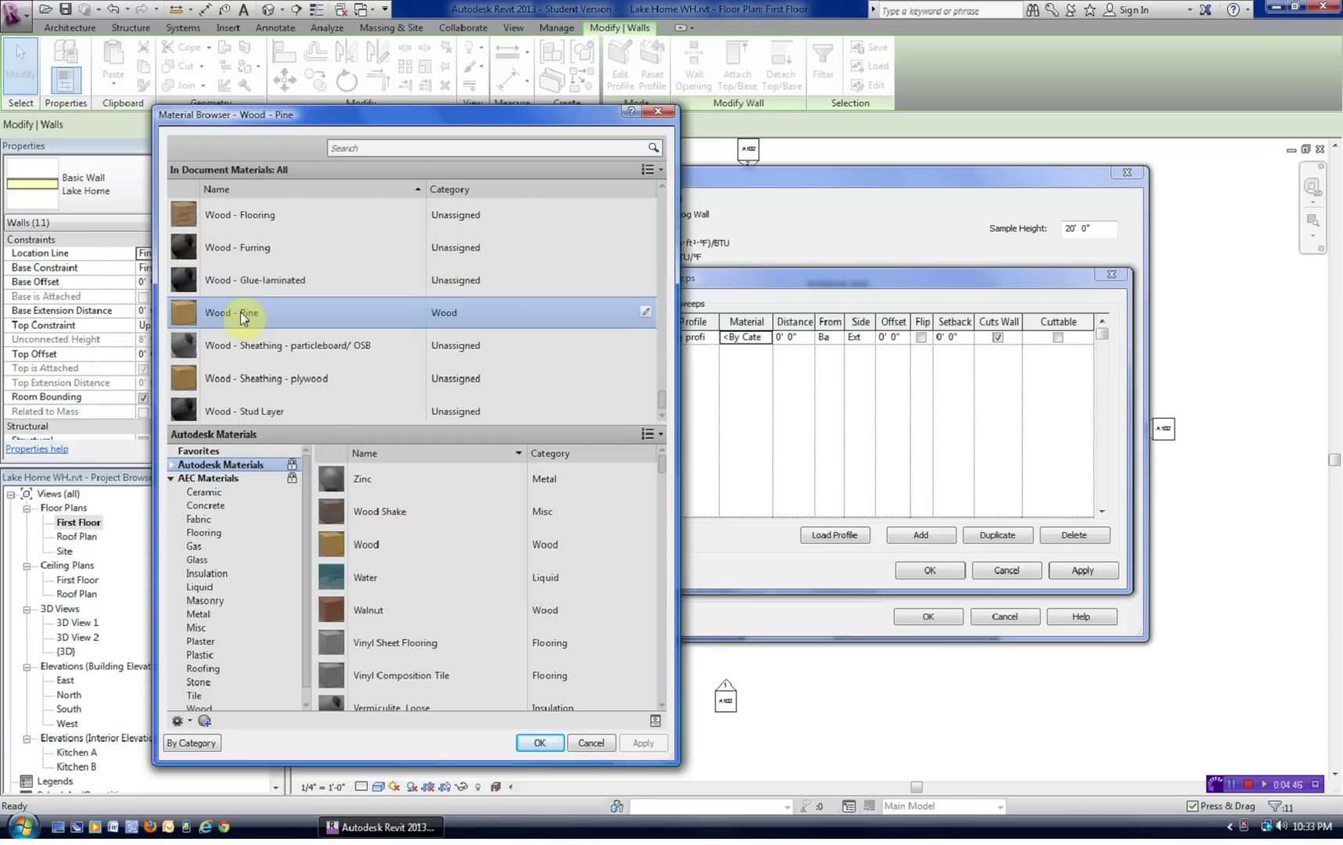
scroll(587, 681, down, 1)
click(540, 743)
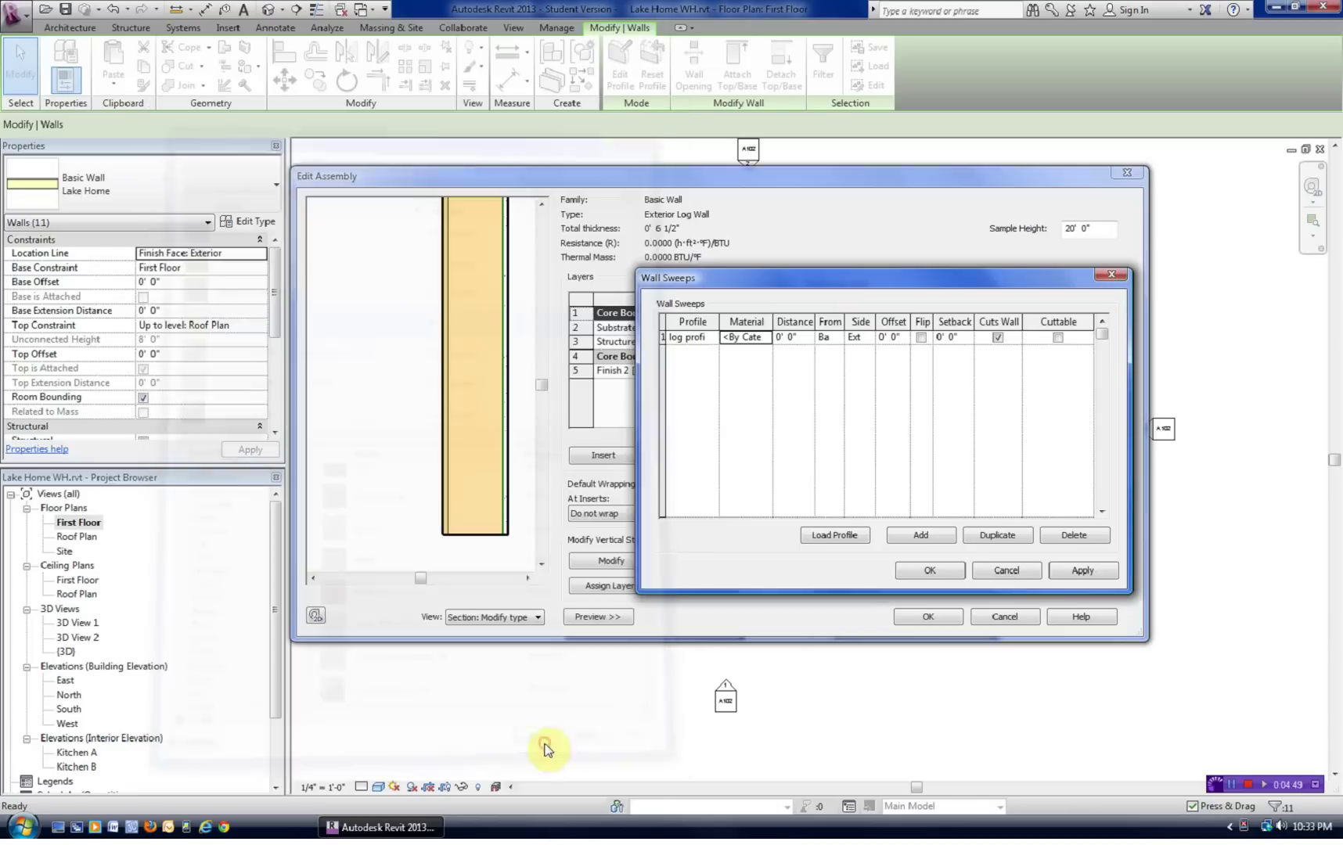
drag(773, 321, 772, 286)
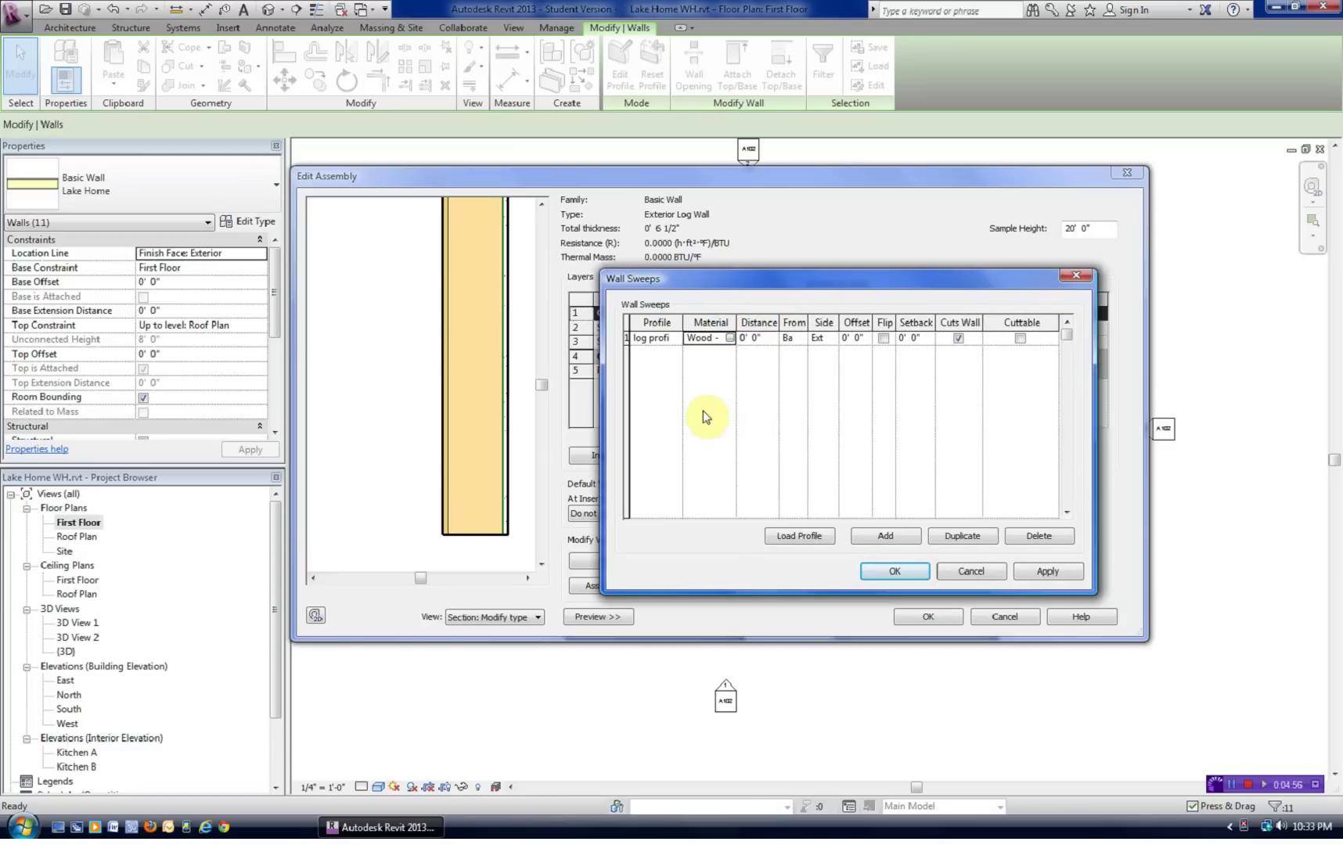
Step: Finish the material edit and apply the log sweep to the wall assembly
click(758, 338)
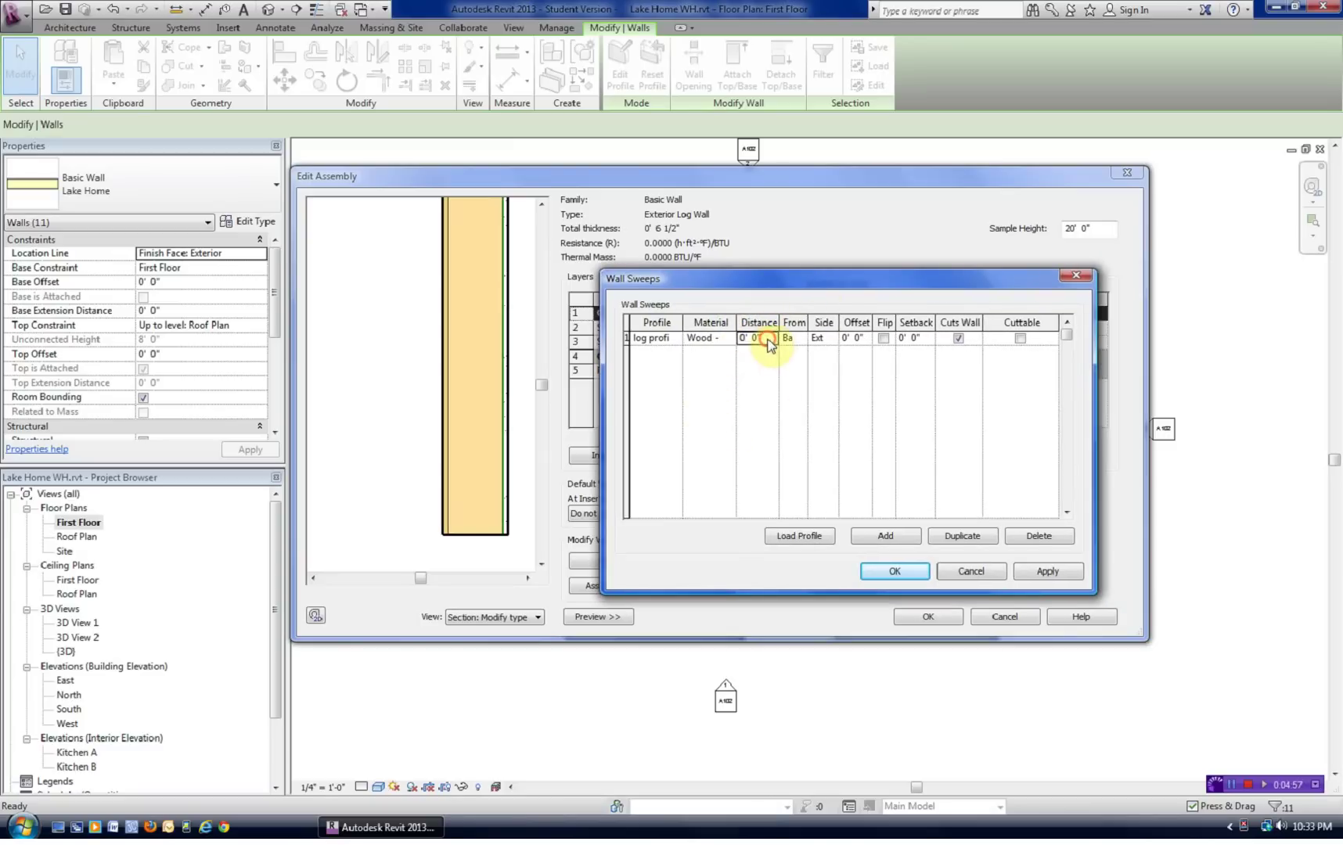
click(774, 395)
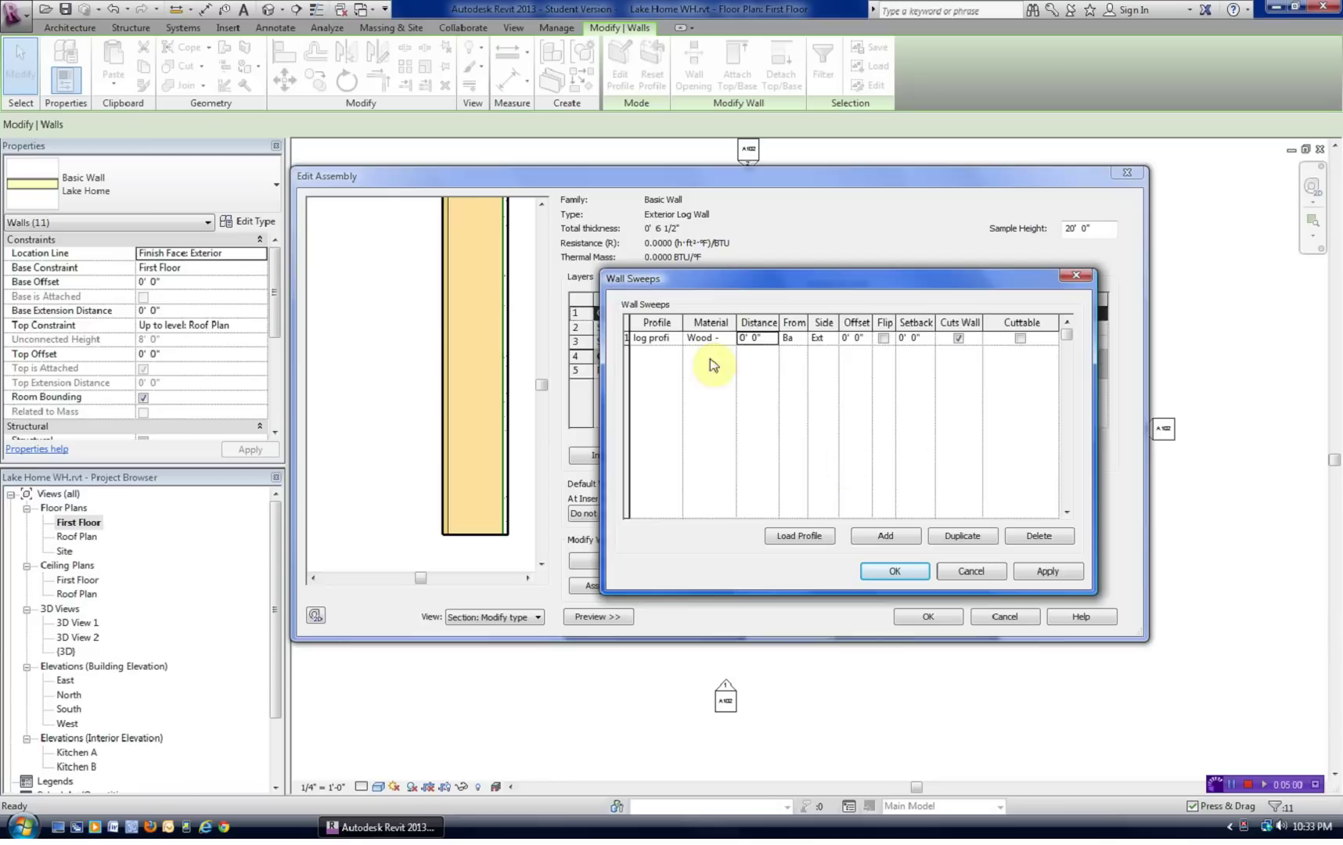
click(892, 570)
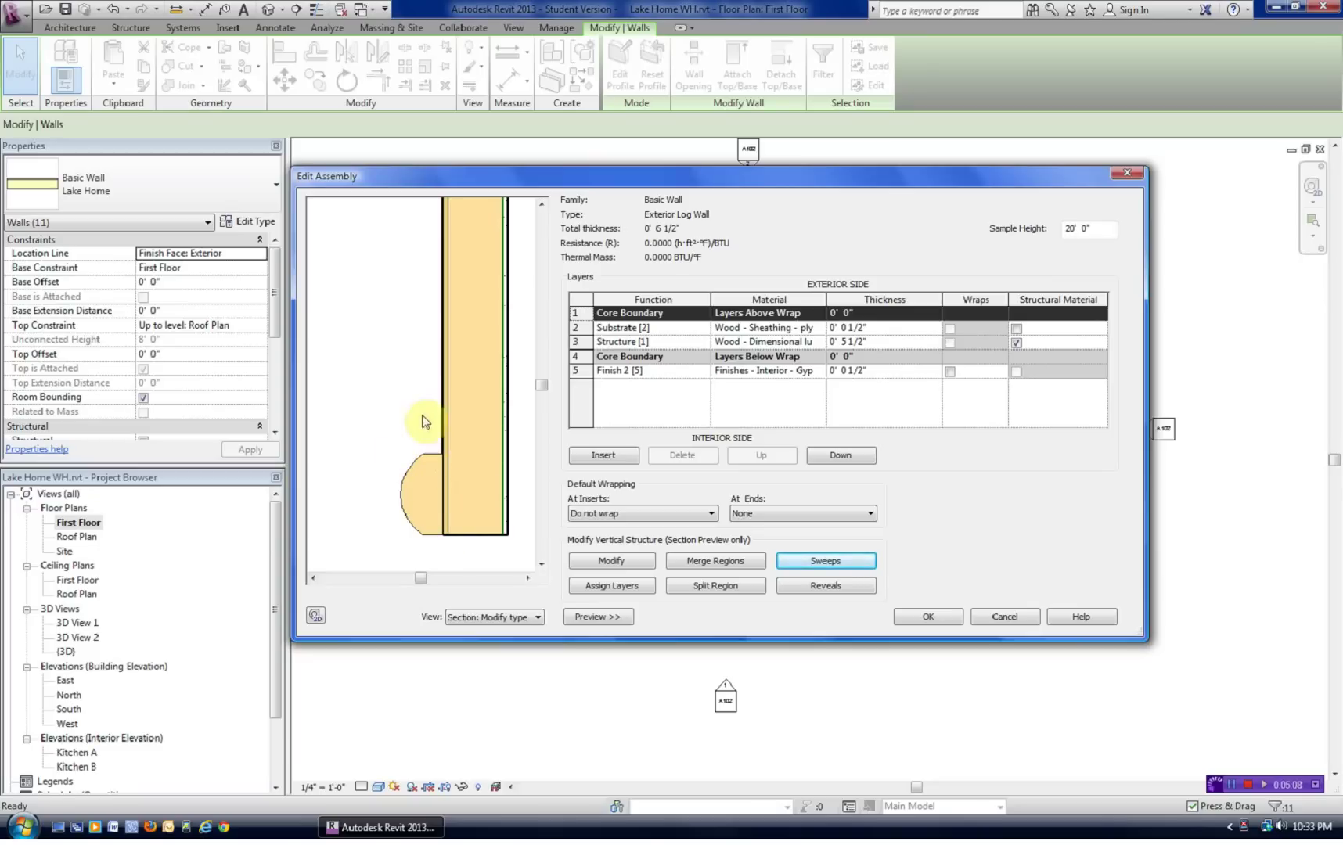
Step: Duplicate the log sweep row until nine log profile sweeps are listed at 0' 0"
click(845, 561)
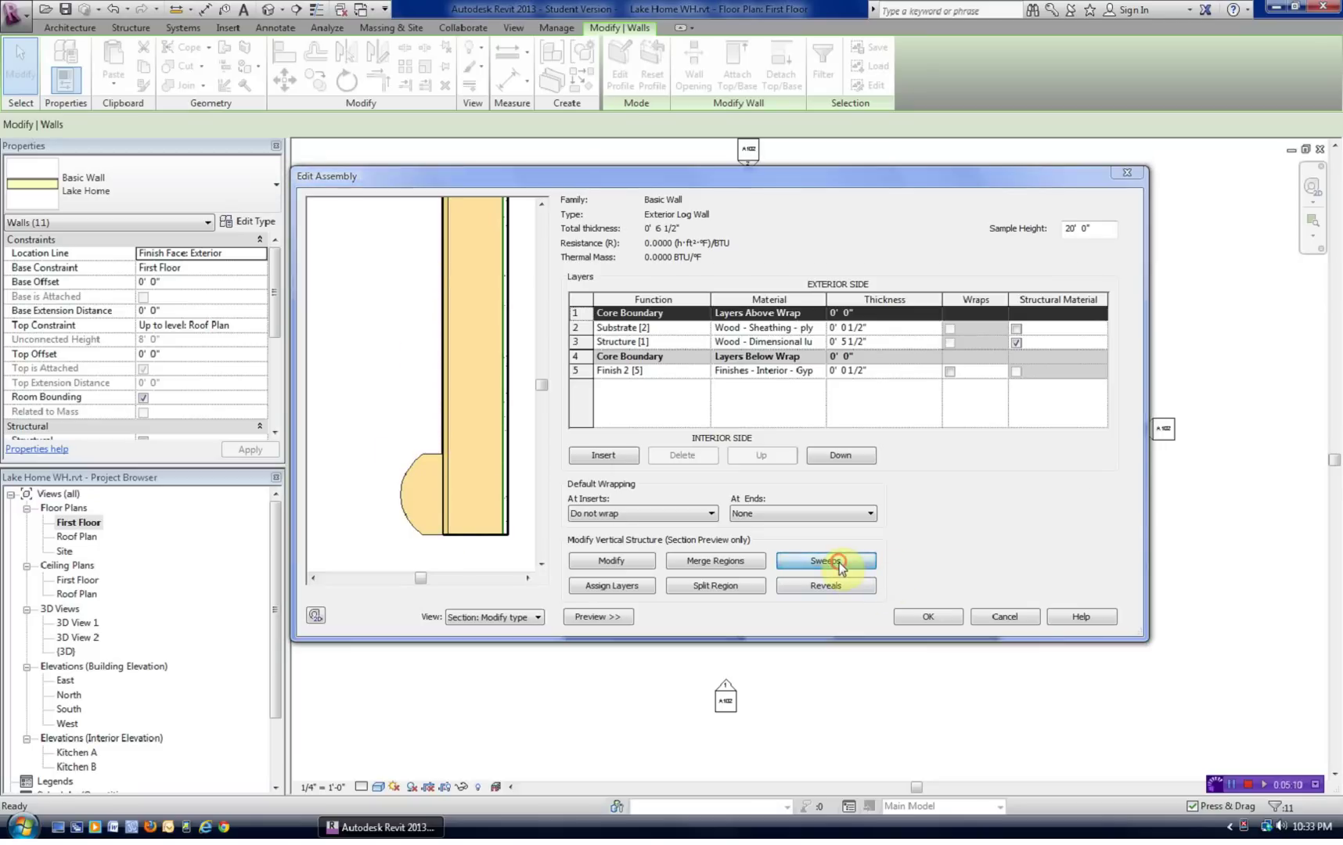
drag(785, 285, 884, 267)
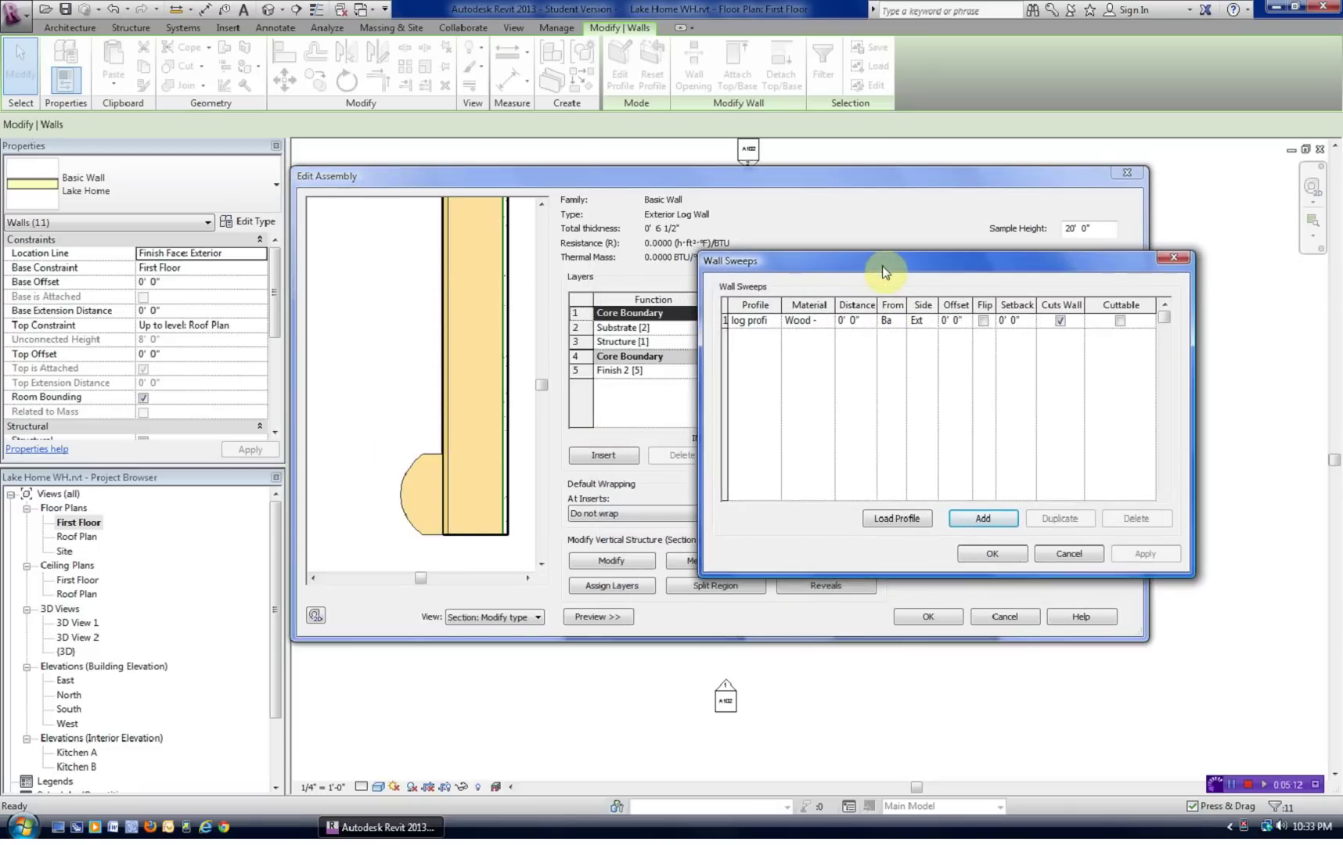
click(724, 320)
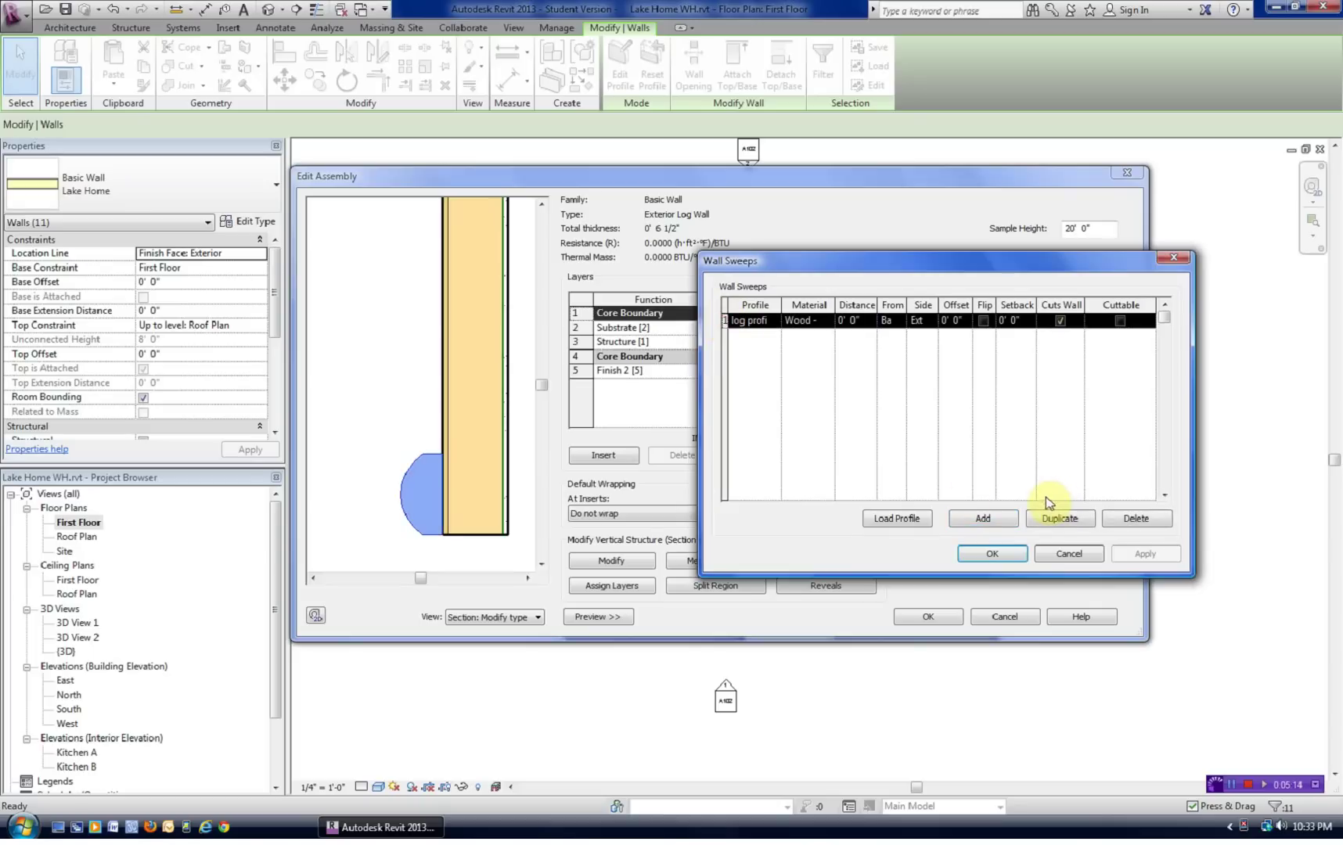
click(1069, 519)
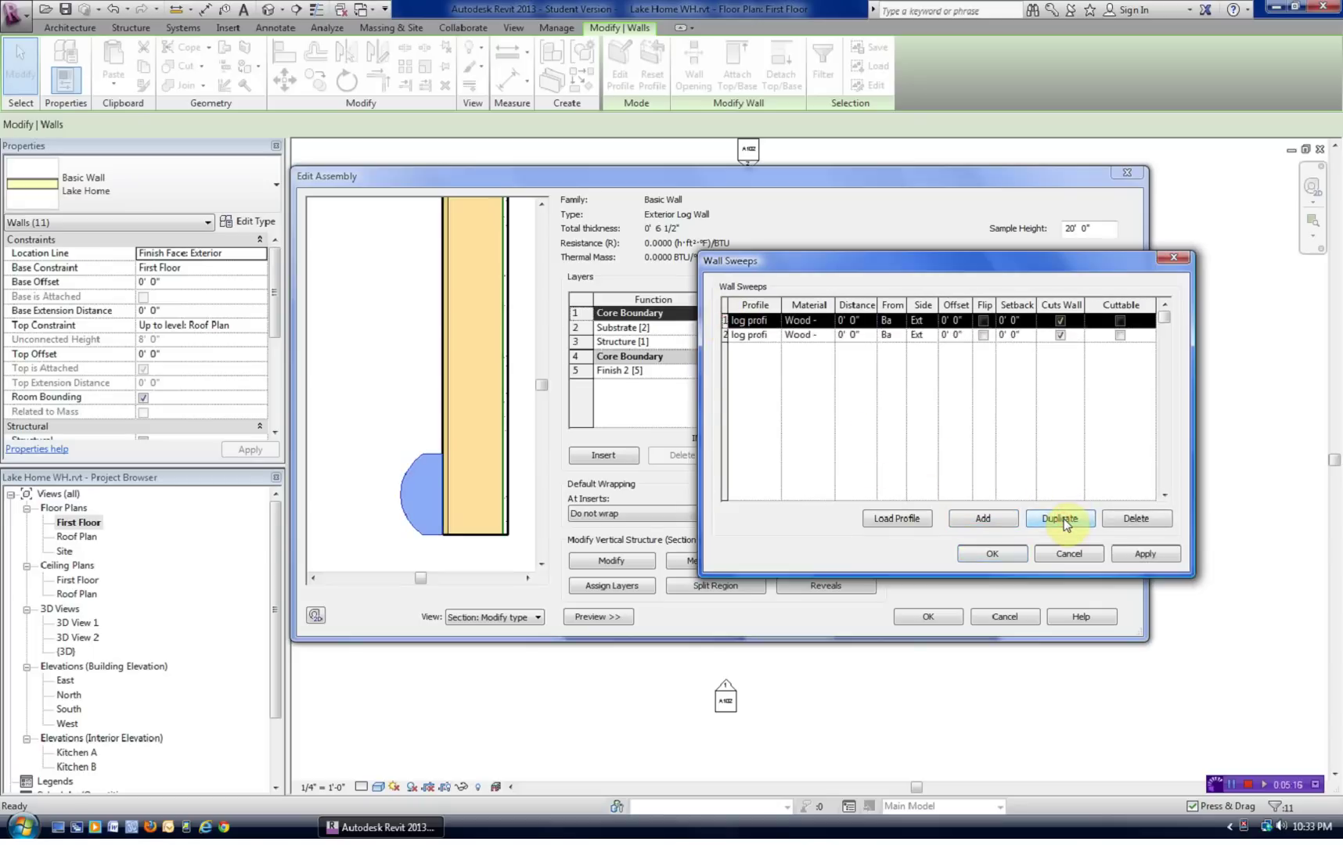
click(1067, 521)
click(1064, 523)
click(1064, 520)
click(1065, 519)
click(1065, 520)
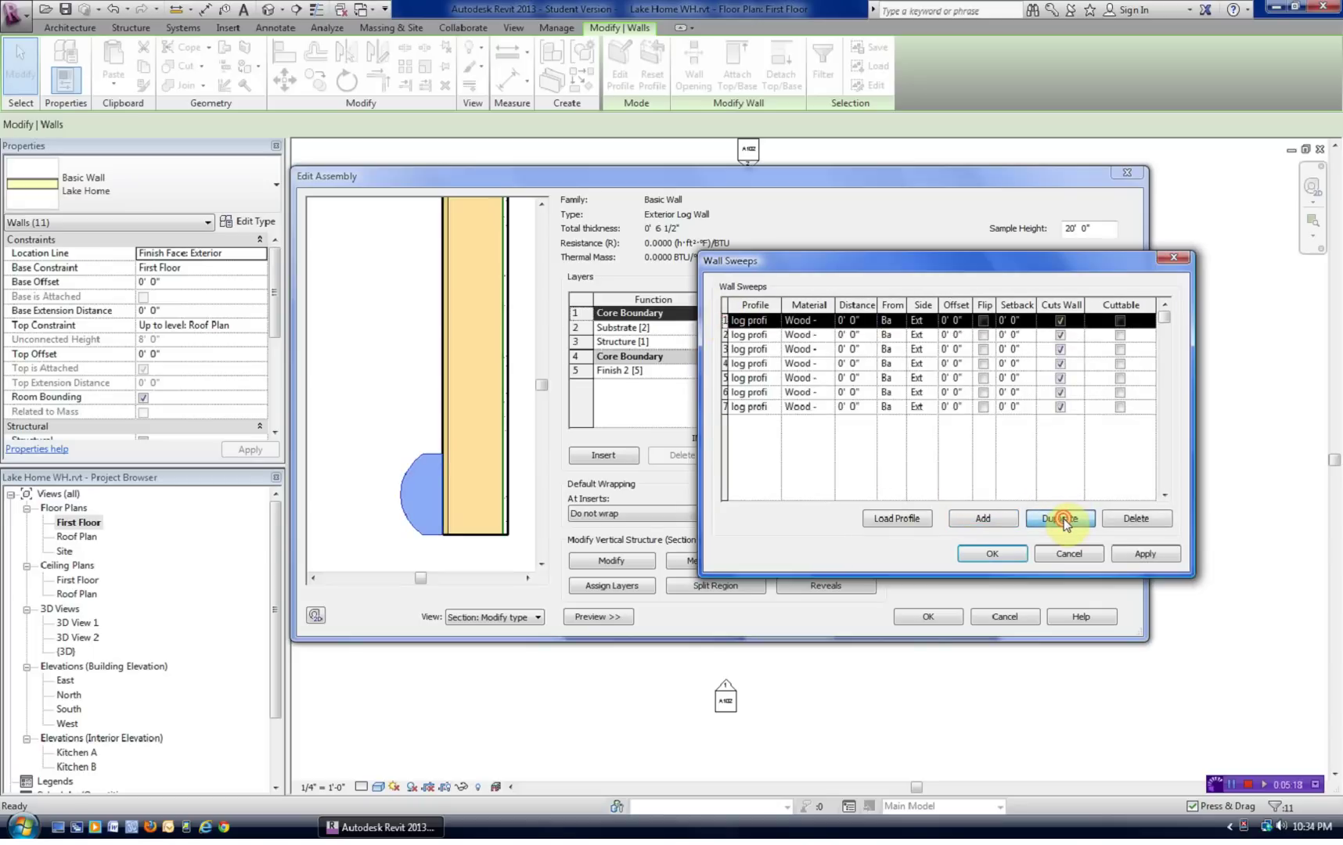
click(1064, 520)
click(1065, 520)
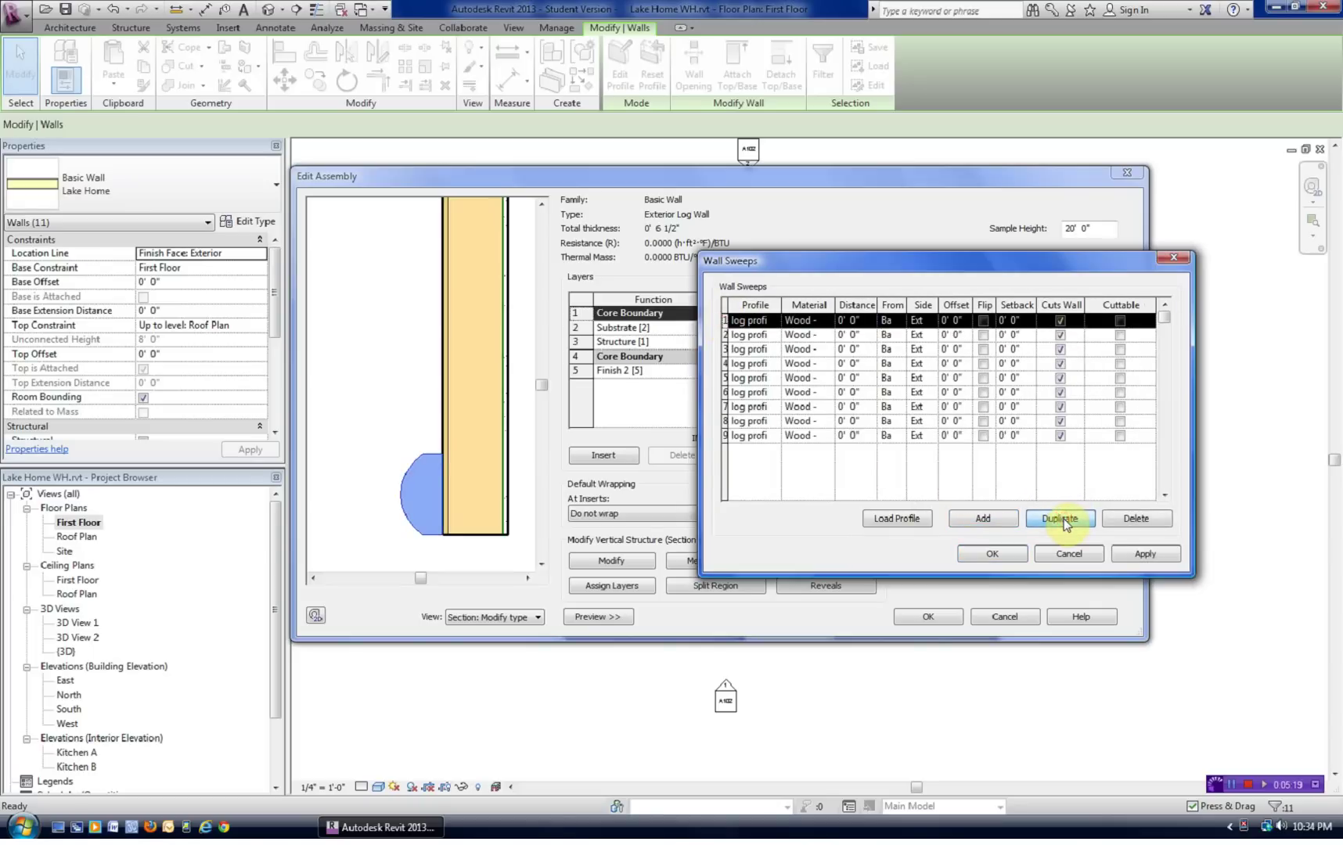
Step: Set the Distance values of sweep rows 8 to 5 to 0' 8", 1' 4", 2' 0" and 2' 8"
click(864, 421)
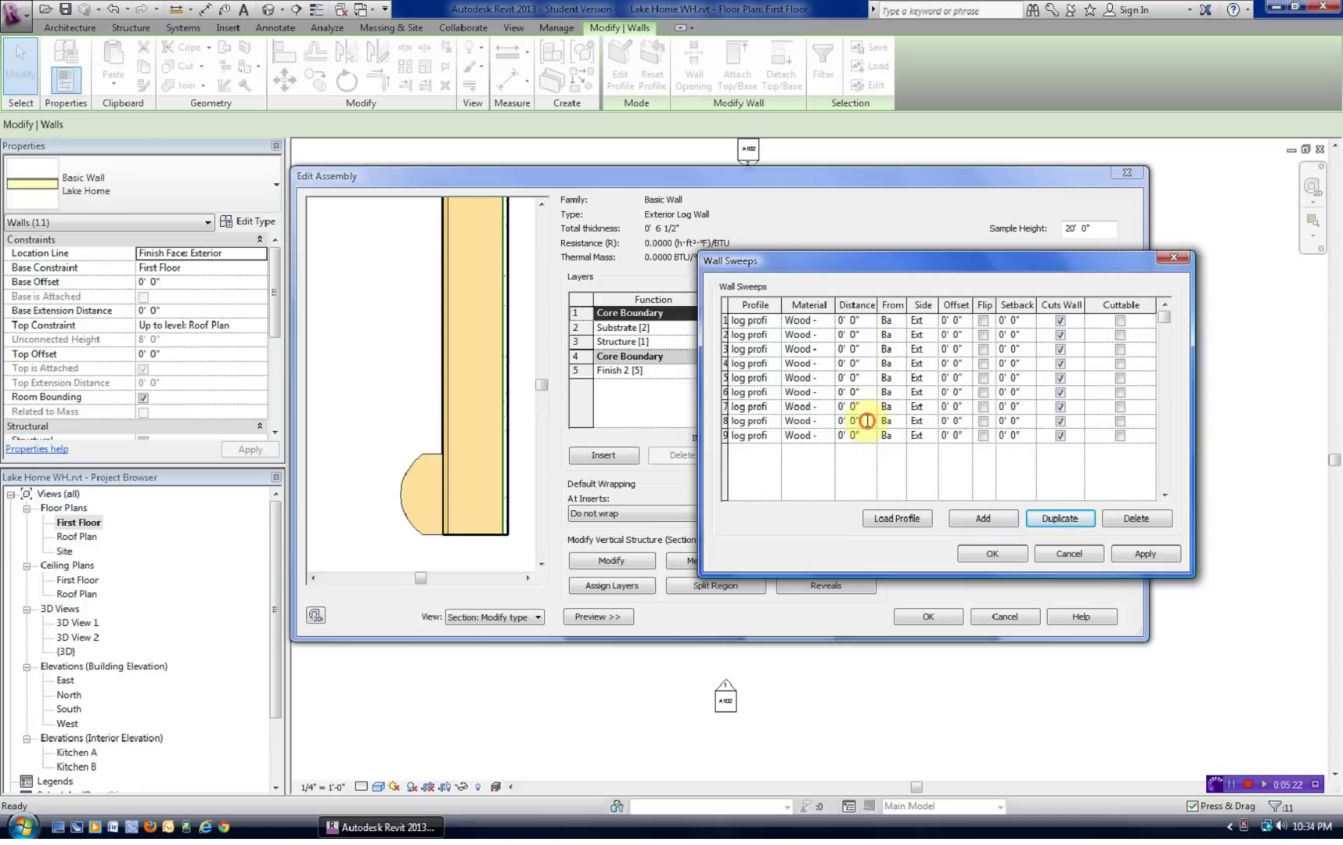
click(866, 421)
key(Tab)
click(861, 408)
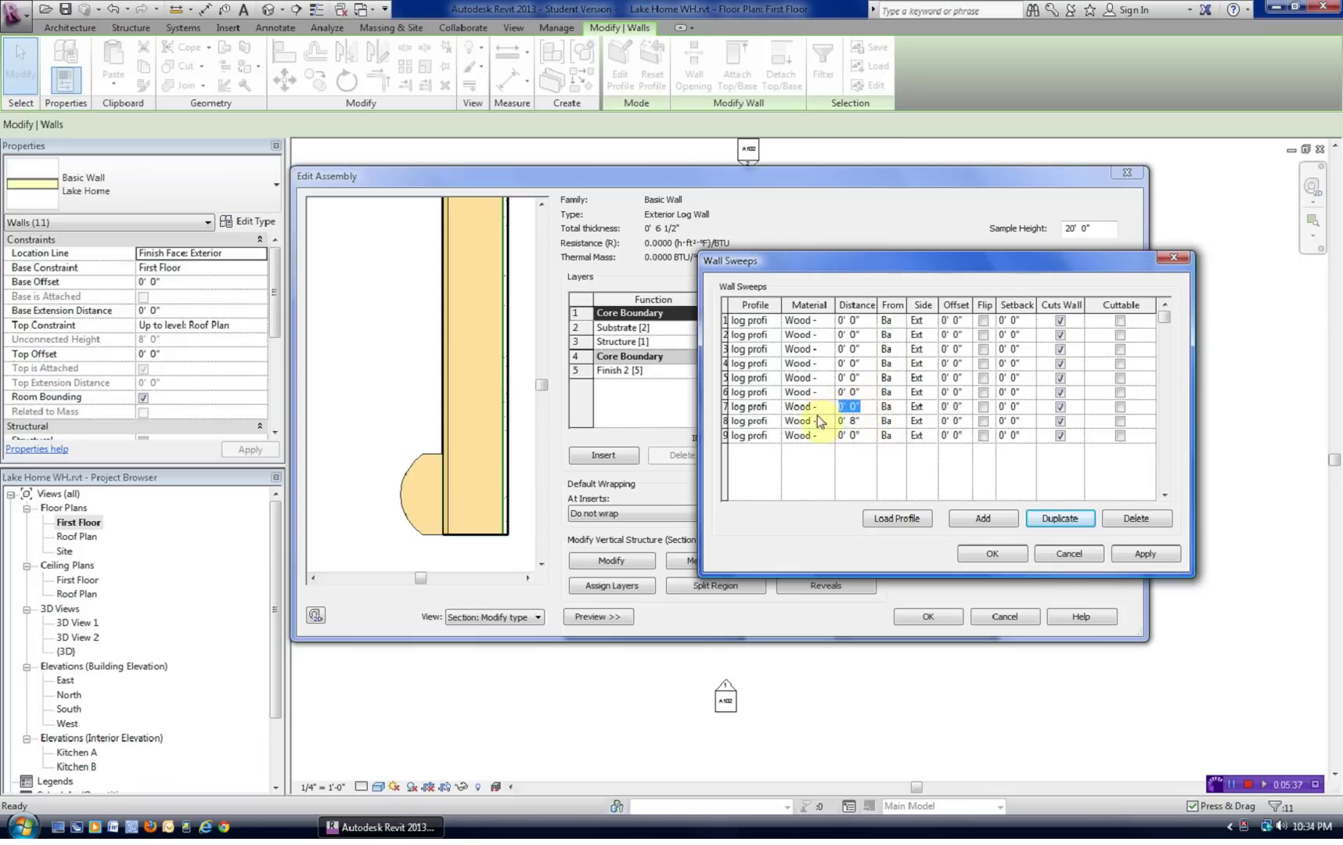
text(0)
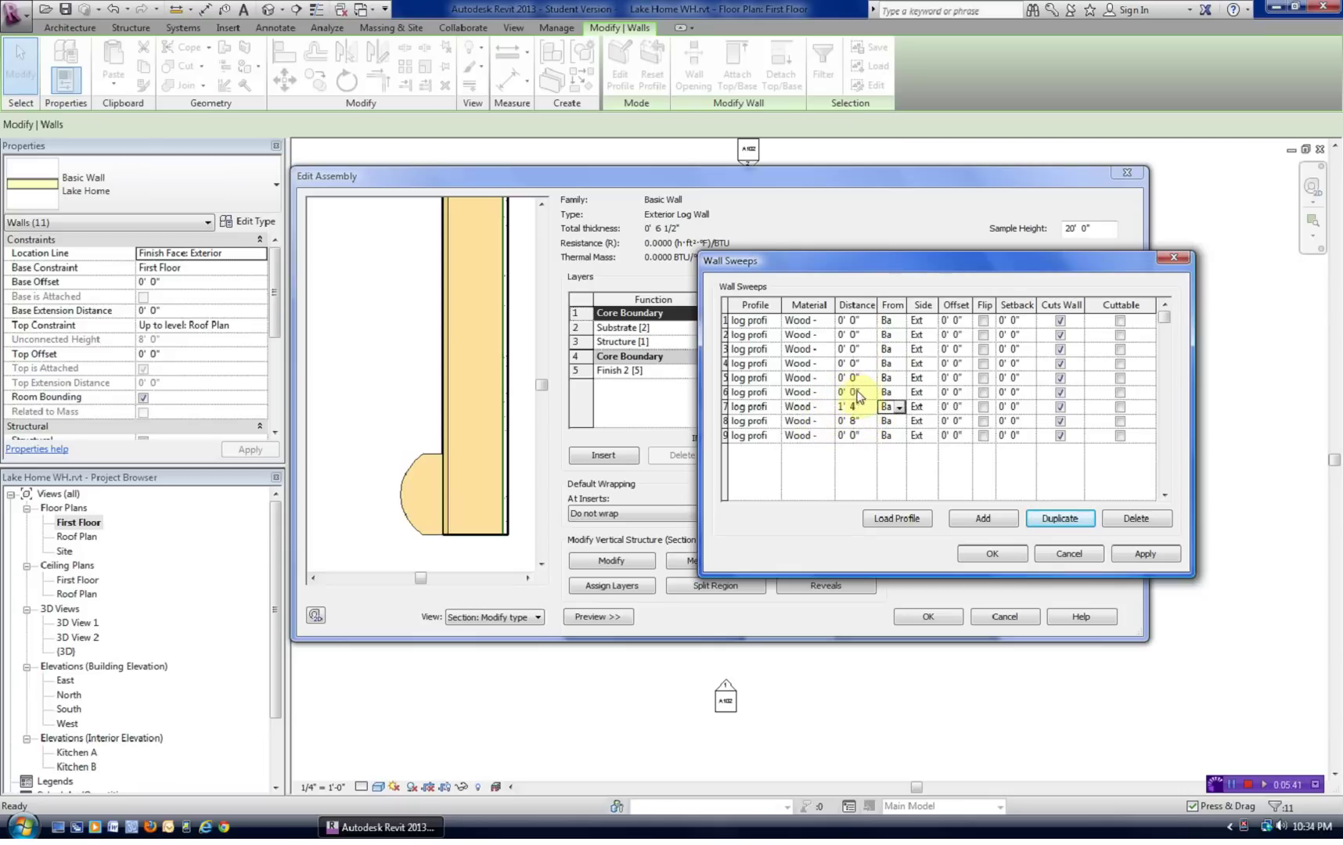
click(866, 393)
text(0)
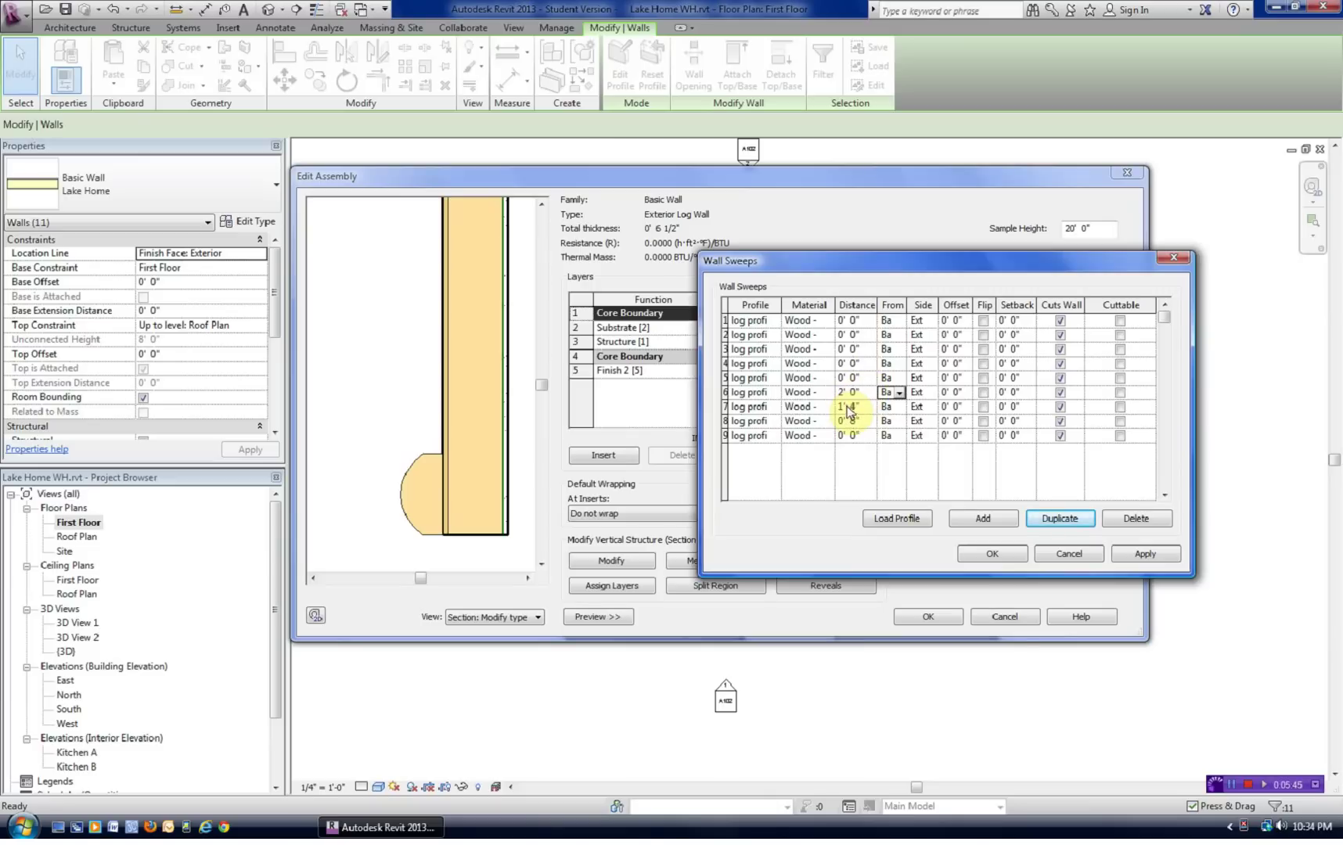
click(866, 378)
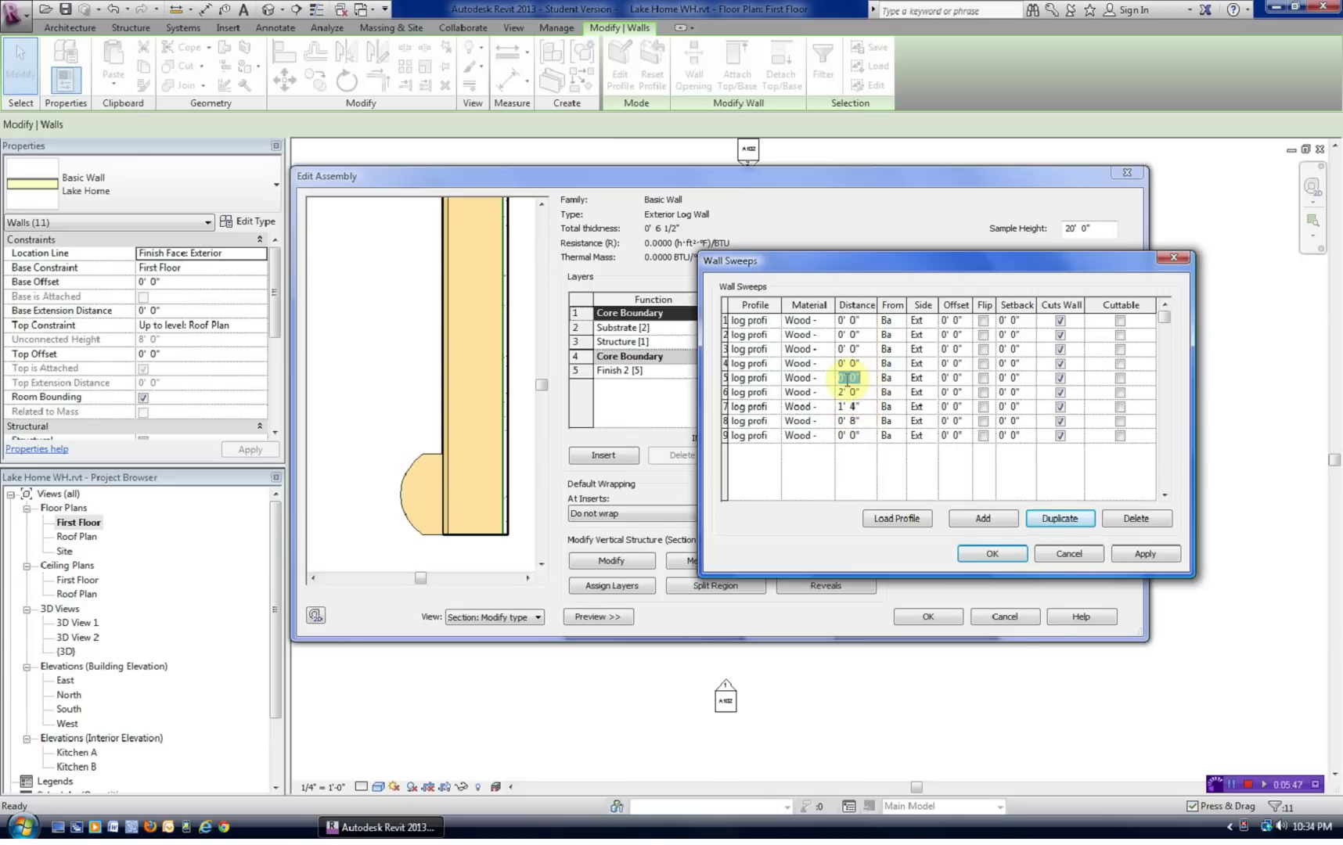
text(0)
text(2)
key(Tab)
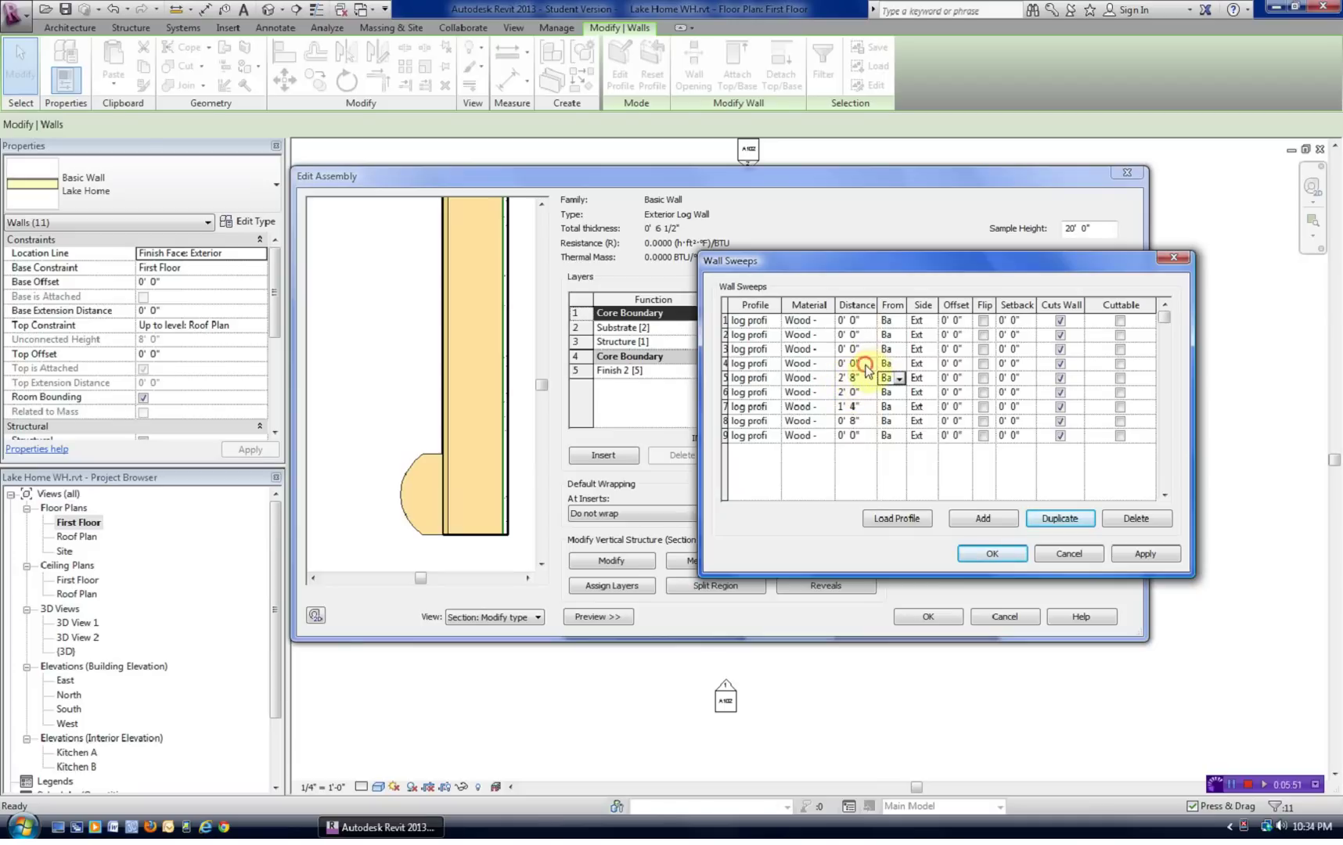
Step: Set rows 4 to 1 to 3' 4", 4' 0", 4' 8" and 5' 4", then confirm the sweeps
click(857, 363)
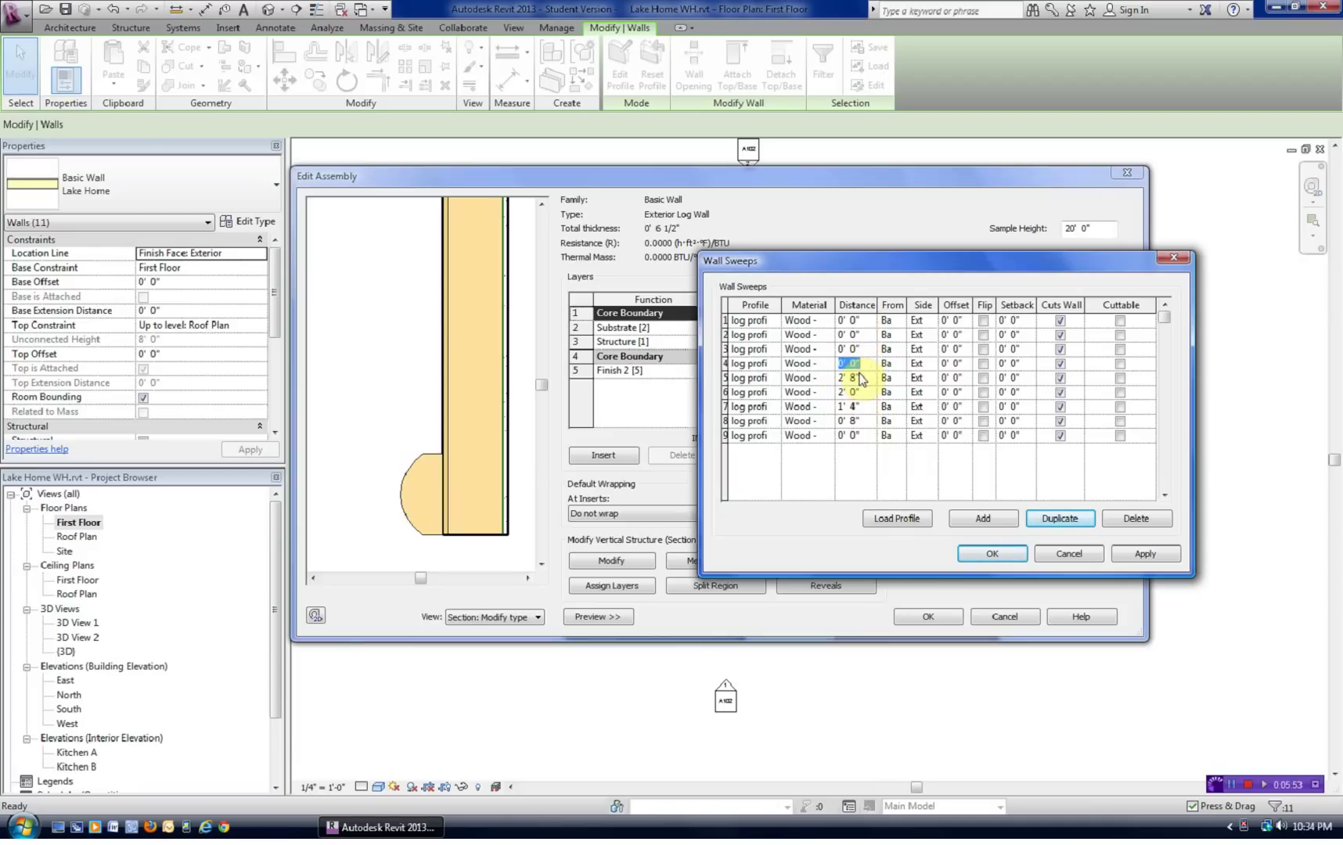
text(0)
click(866, 350)
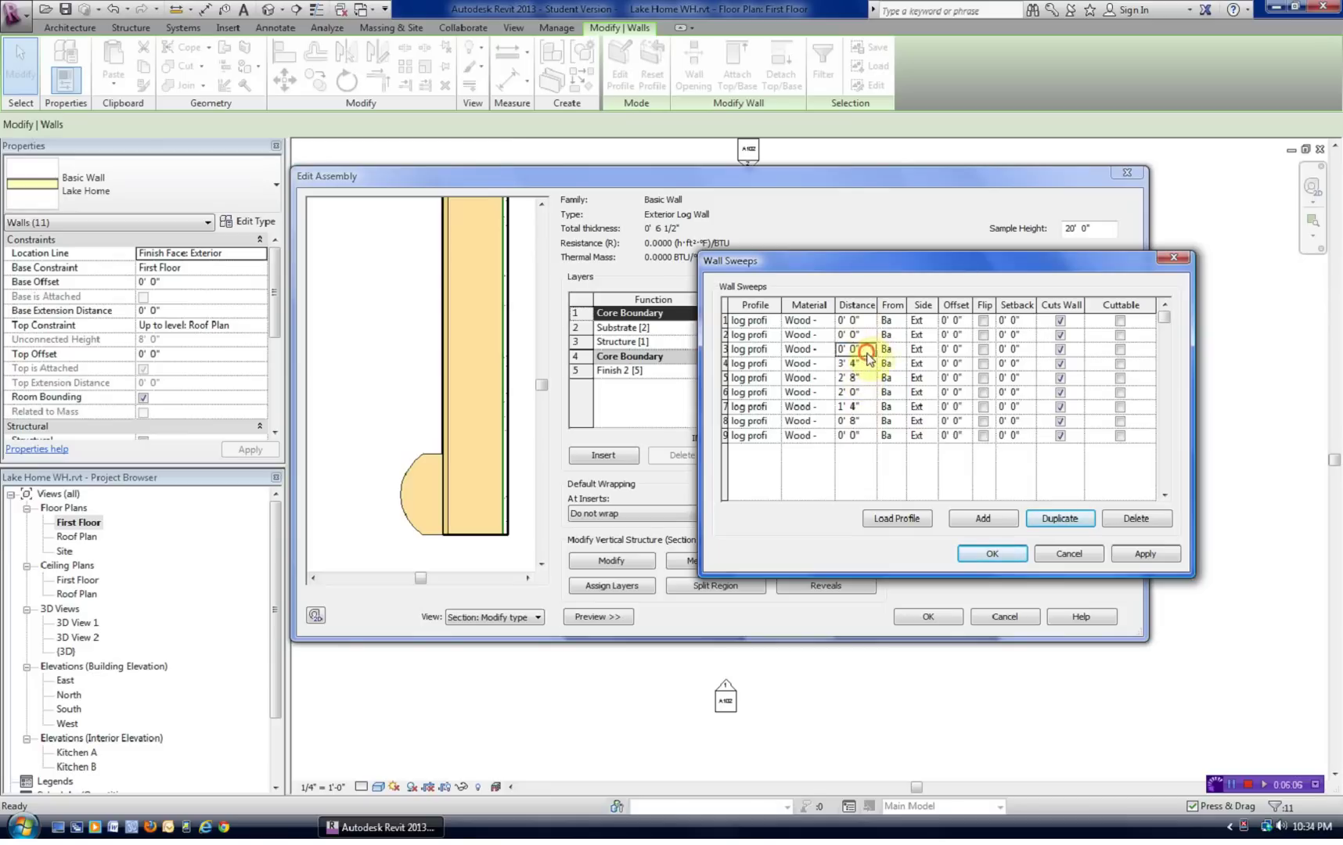
click(866, 352)
text(0)
click(864, 334)
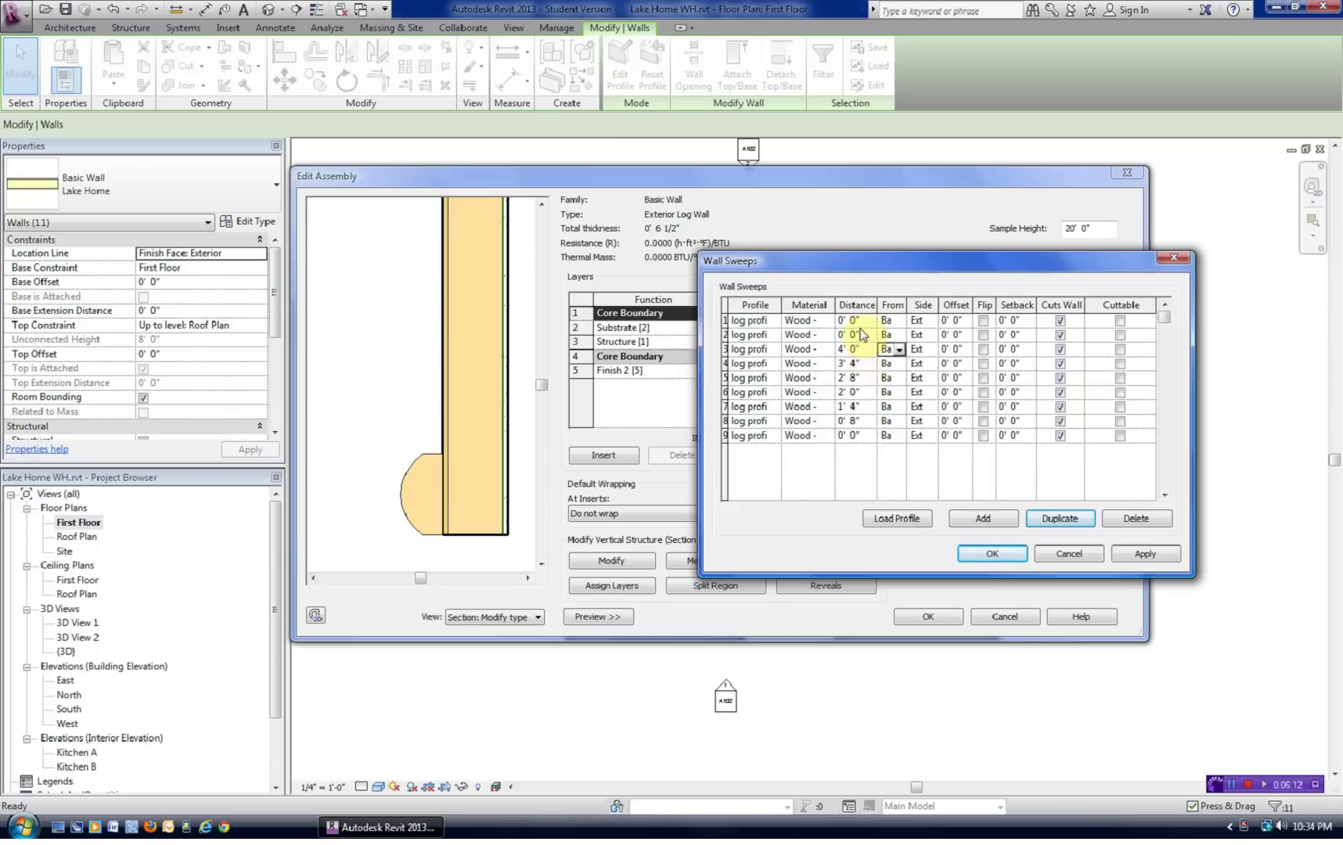
click(865, 333)
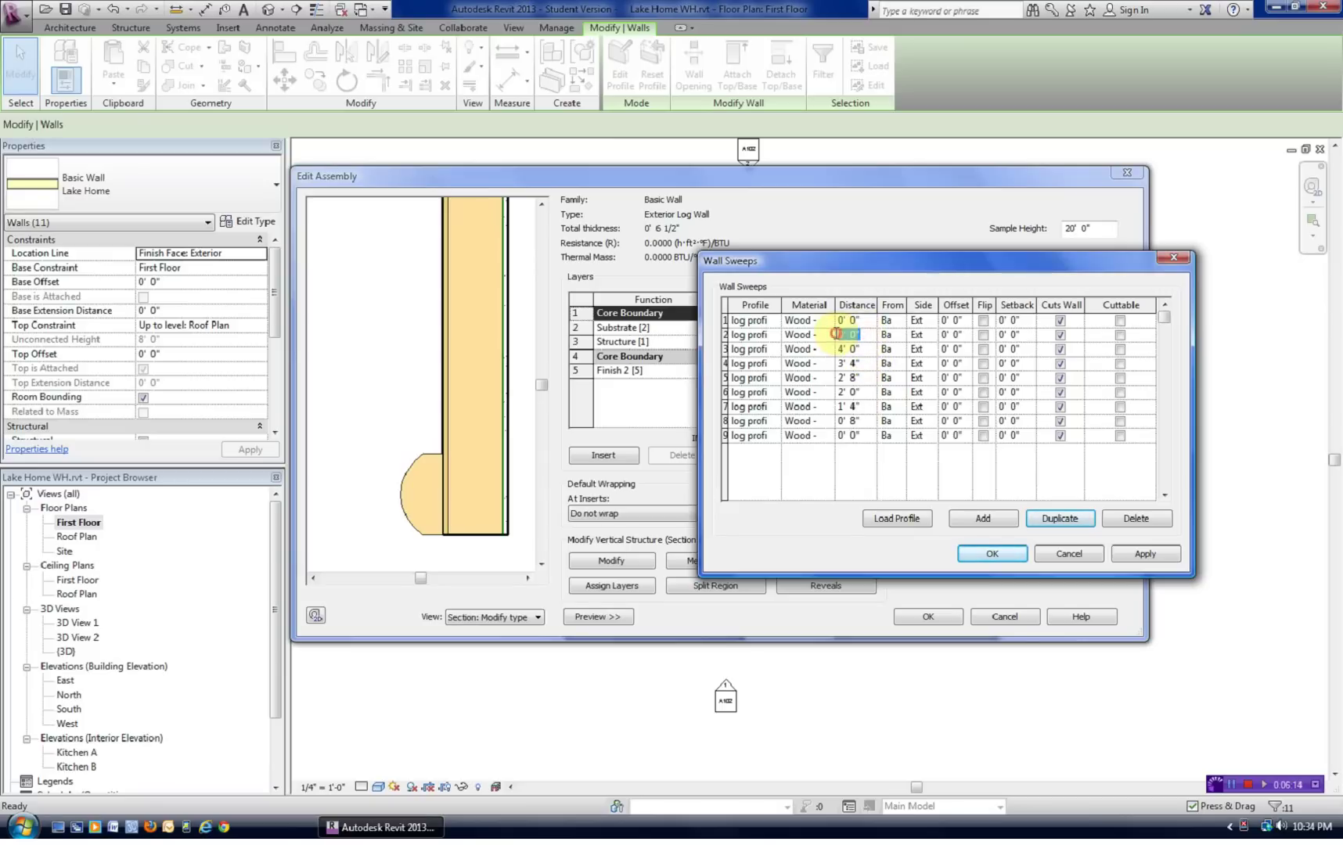
text(4 8)
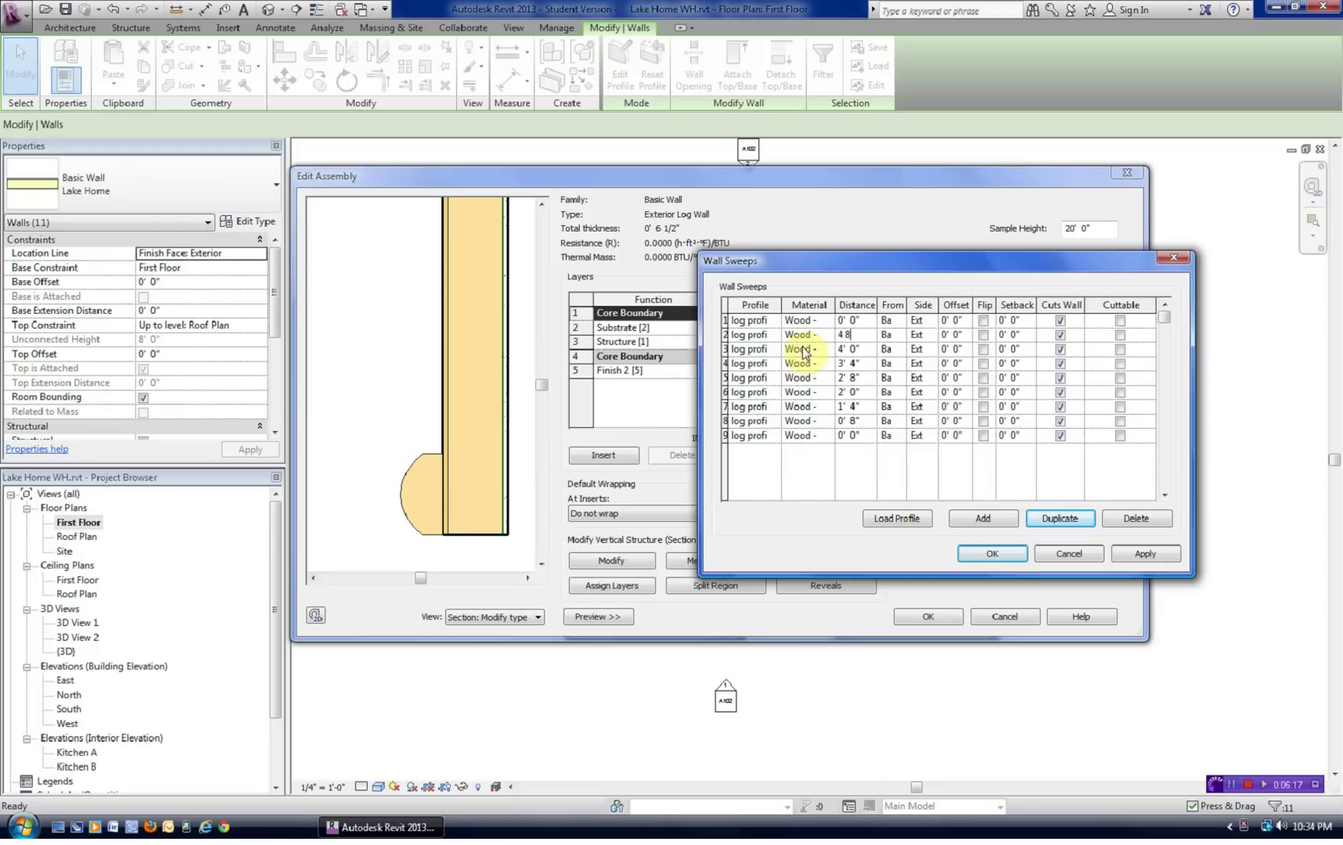
key(Tab)
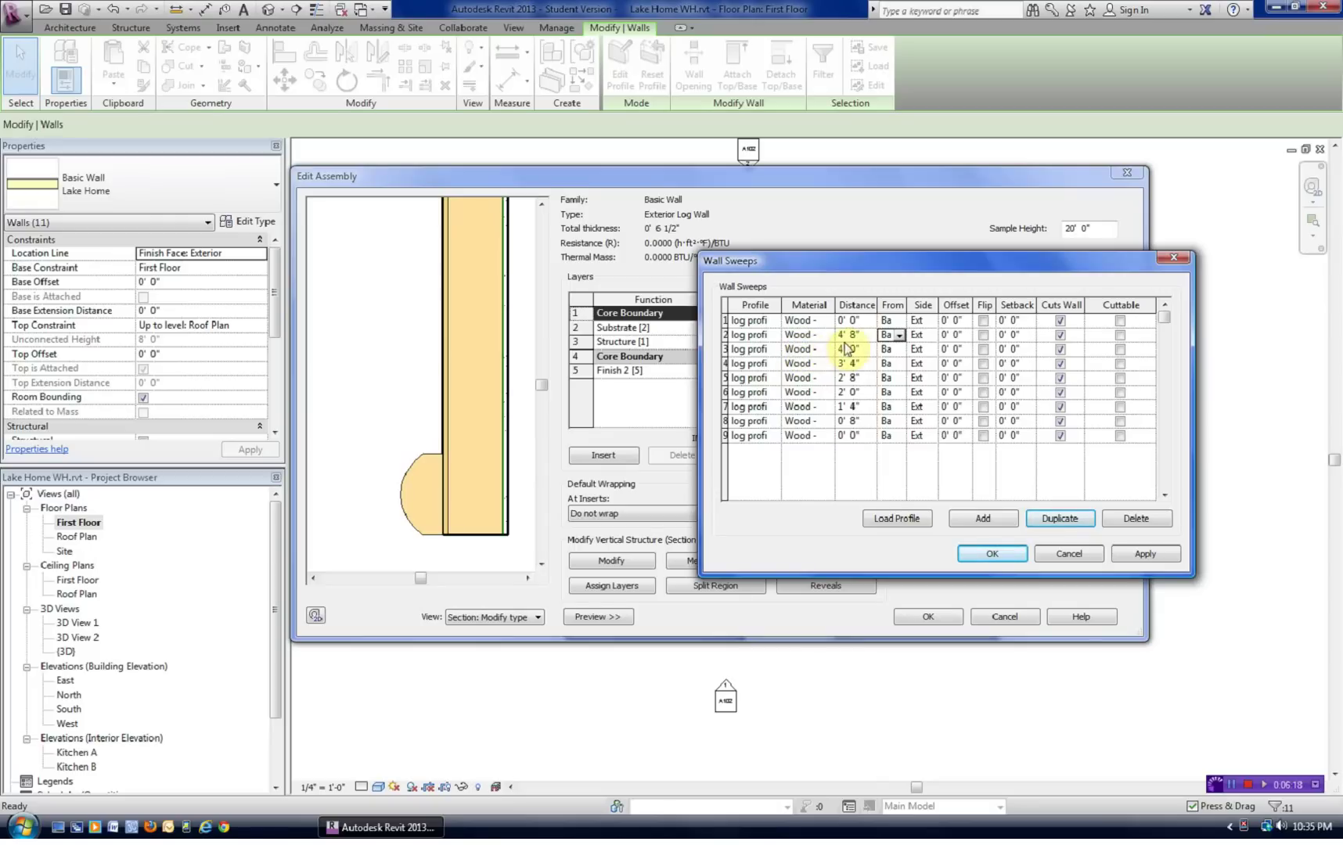
click(871, 320)
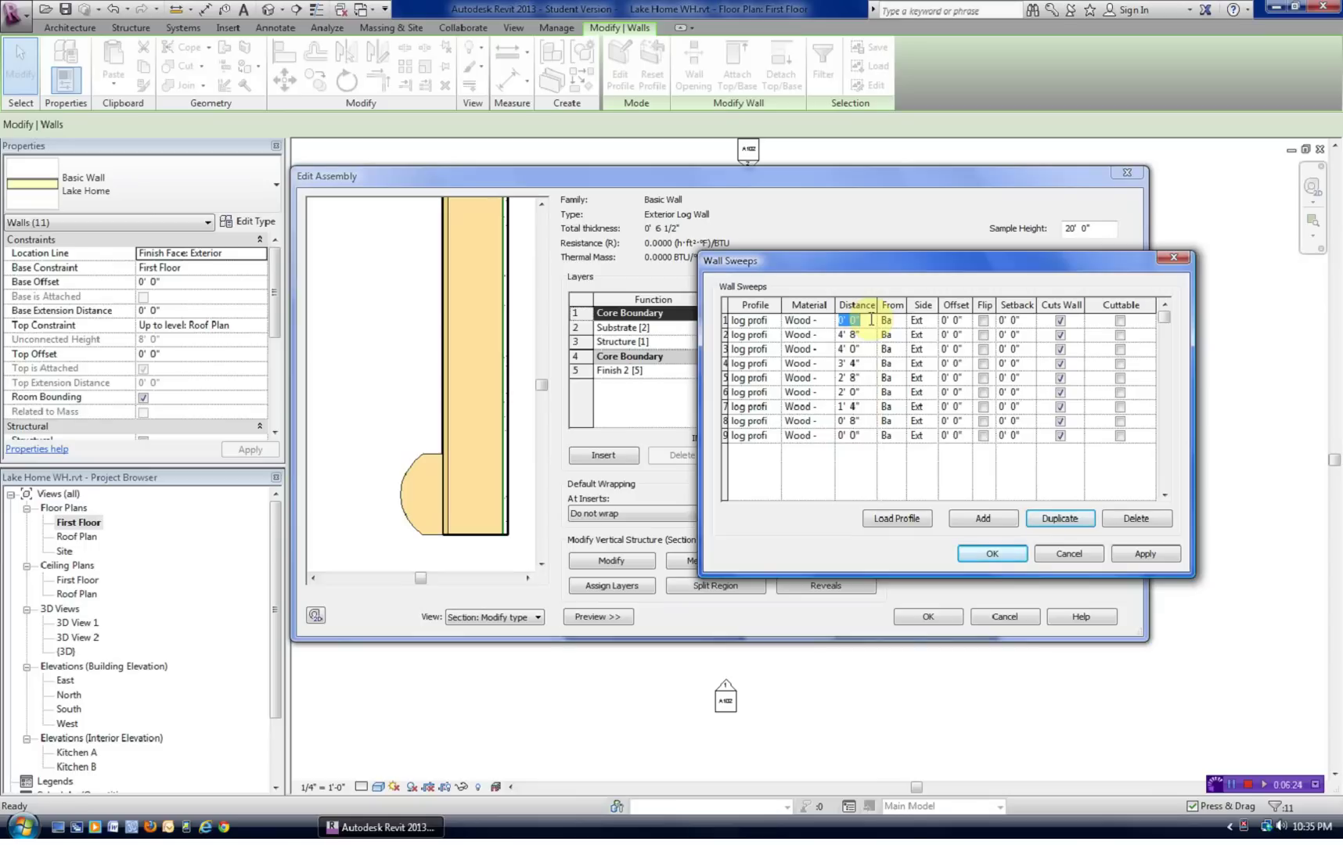
text(5' 4)
key(Tab)
click(989, 555)
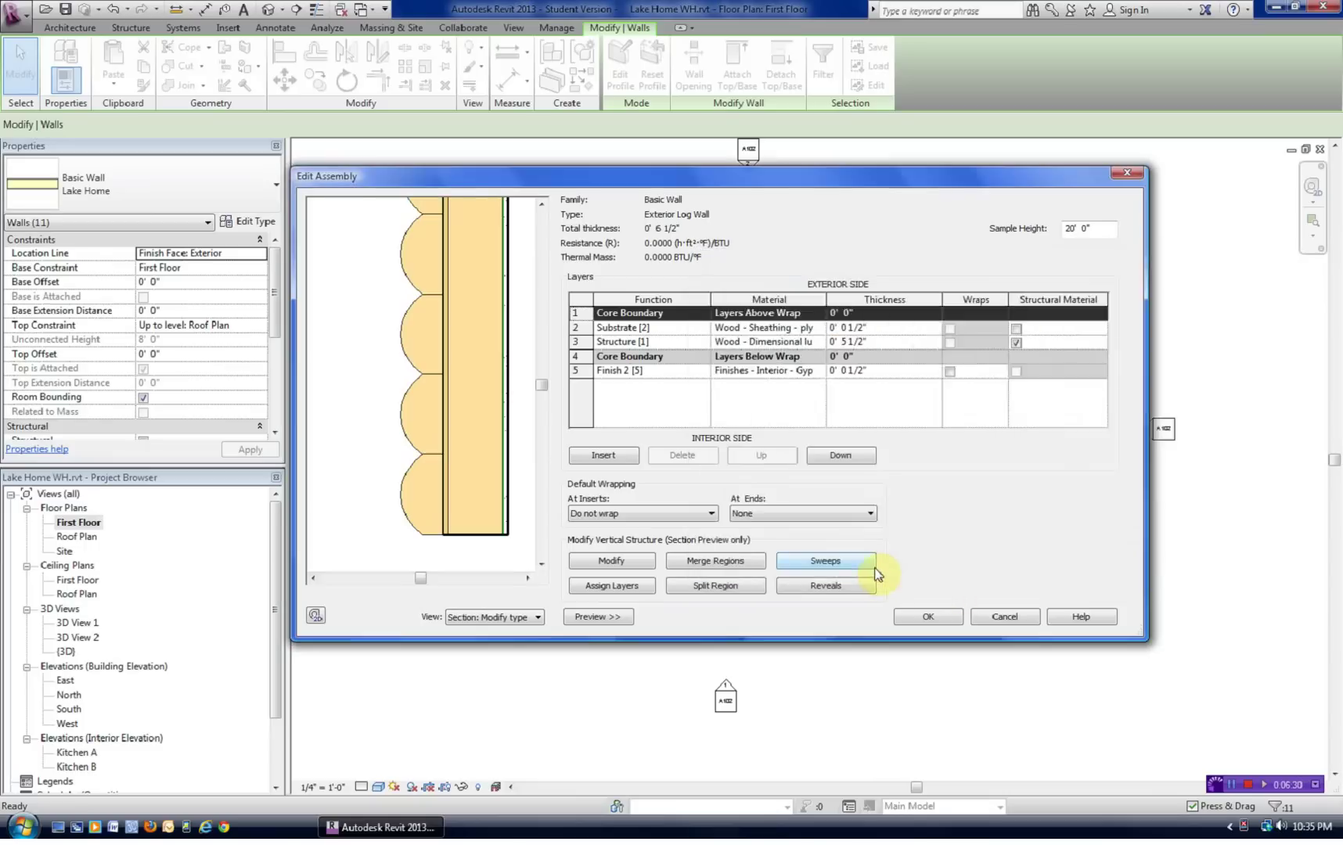
Step: Check the section preview, confirm the assembly edits, then reopen the structure's Wall Sweeps list
scroll(380, 475, down, 5)
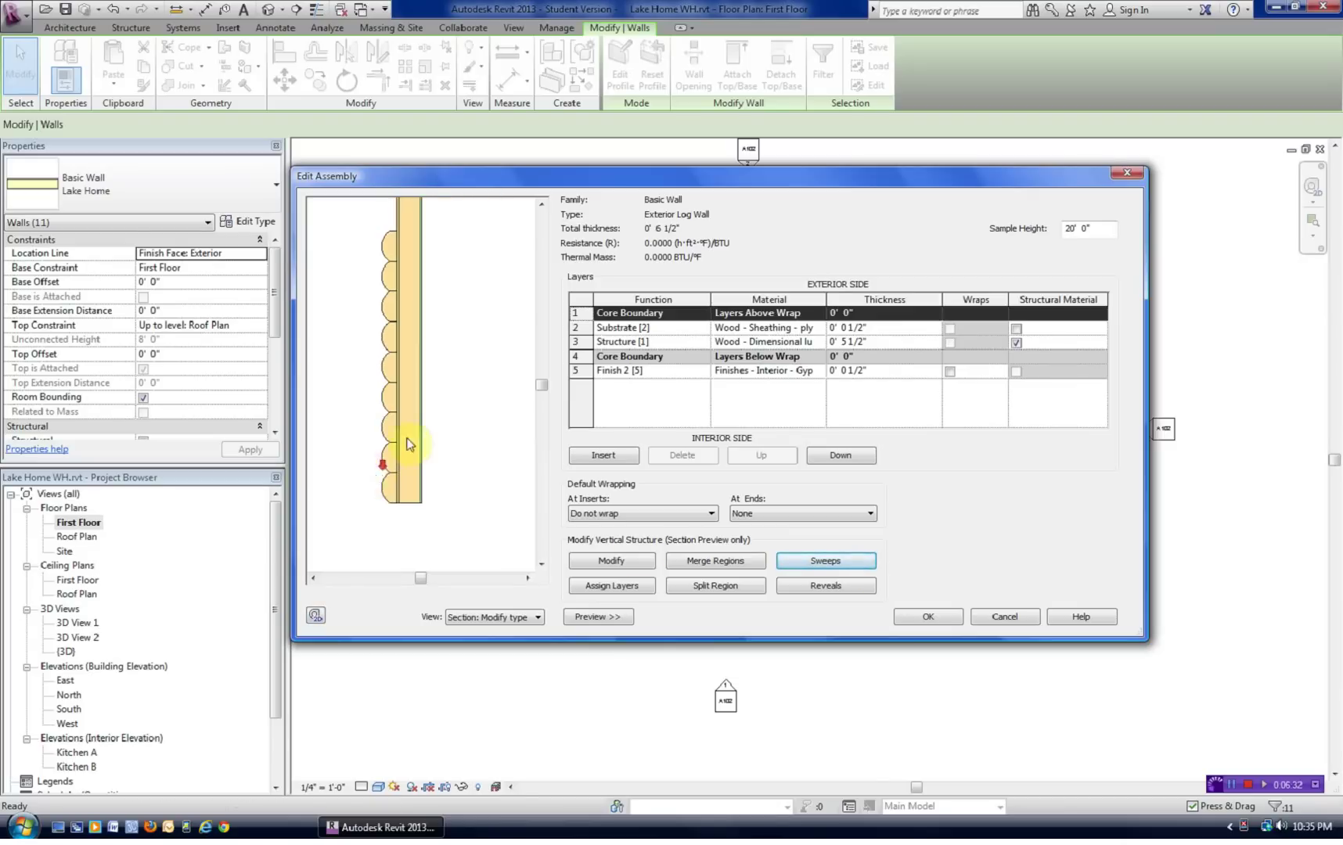
scroll(470, 467, up, 2)
mouse_move(465, 440)
middle_down()
mouse_move(498, 402)
mouse_move(492, 451)
mouse_move(485, 397)
mouse_move(485, 443)
middle_up()
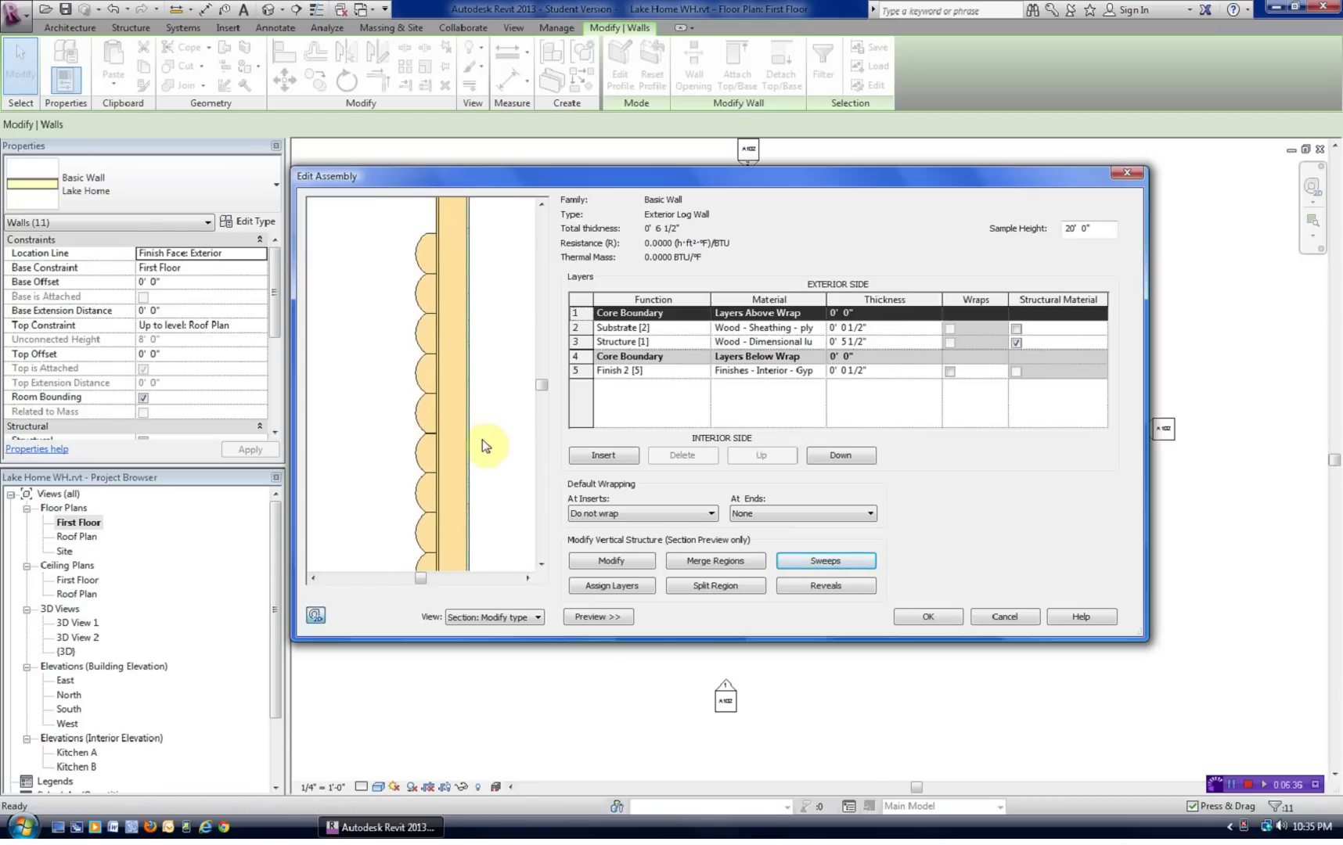
scroll(478, 453, down, 2)
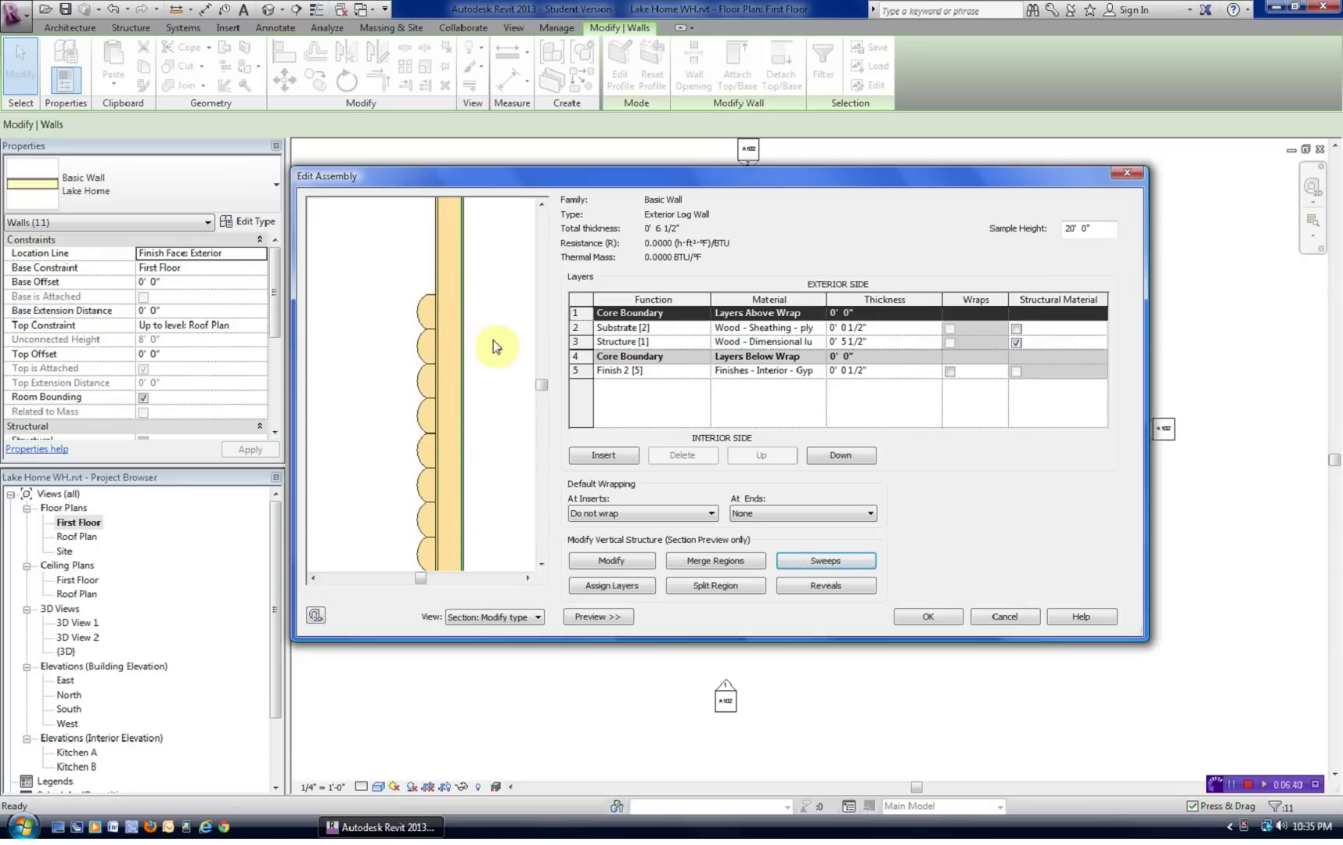
drag(569, 176, 640, 129)
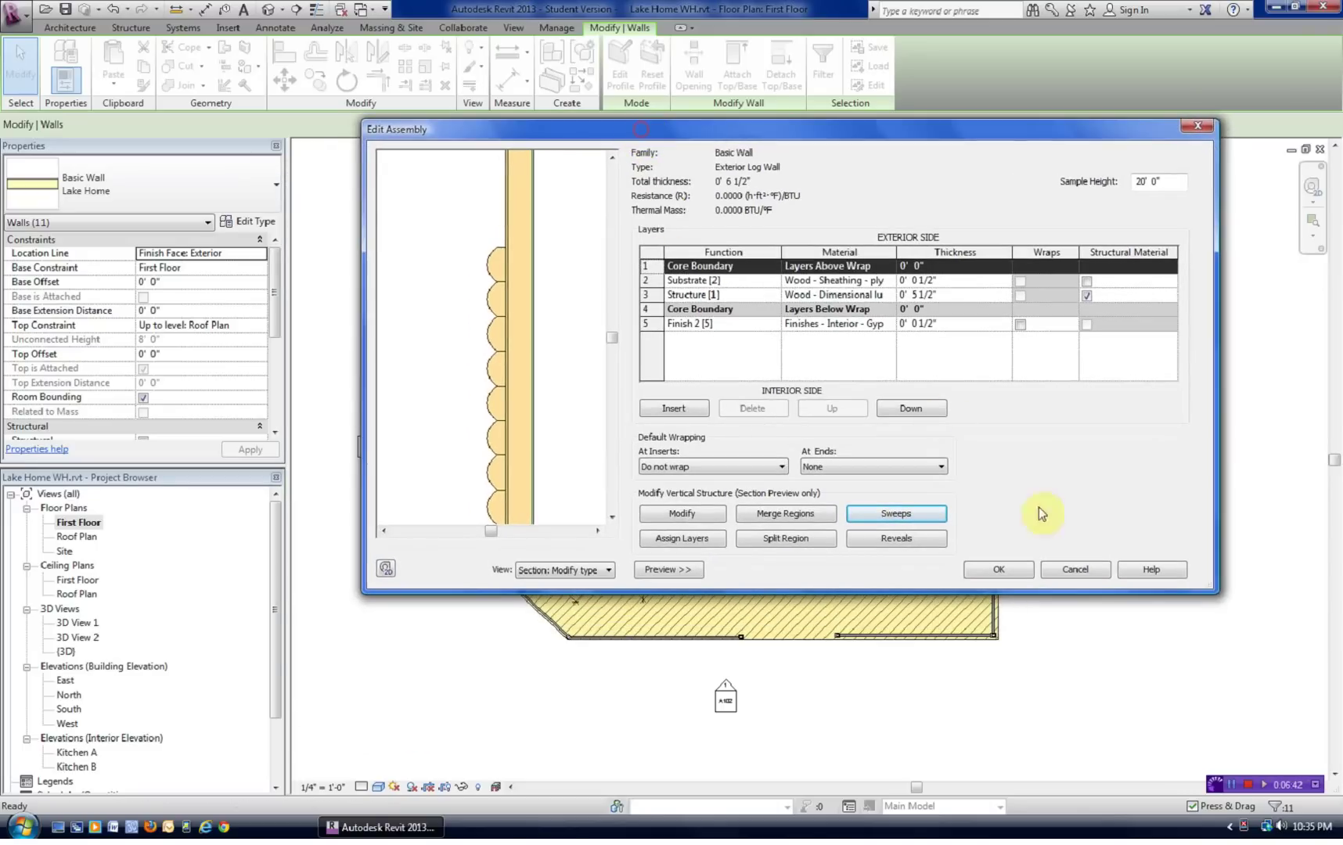
click(993, 568)
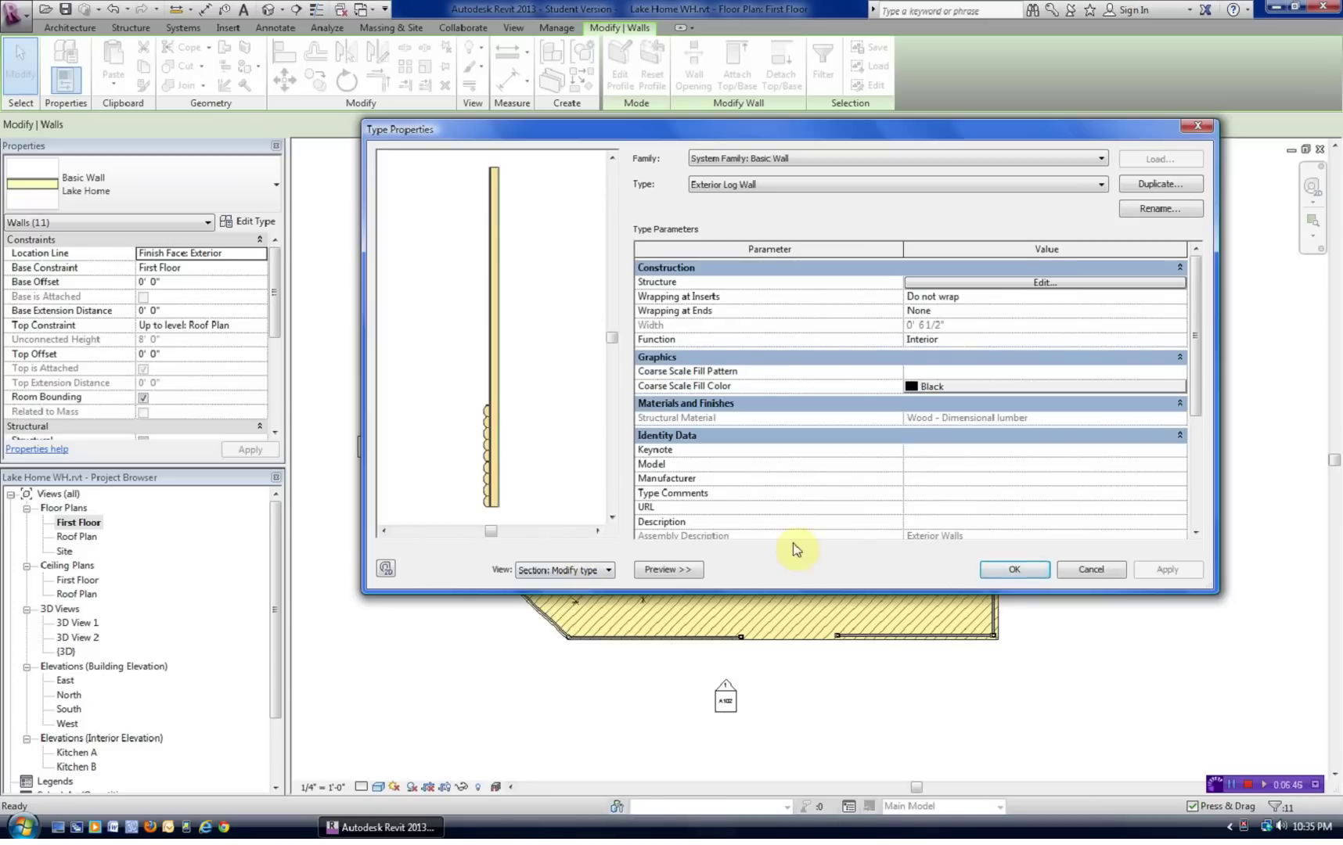
click(1000, 283)
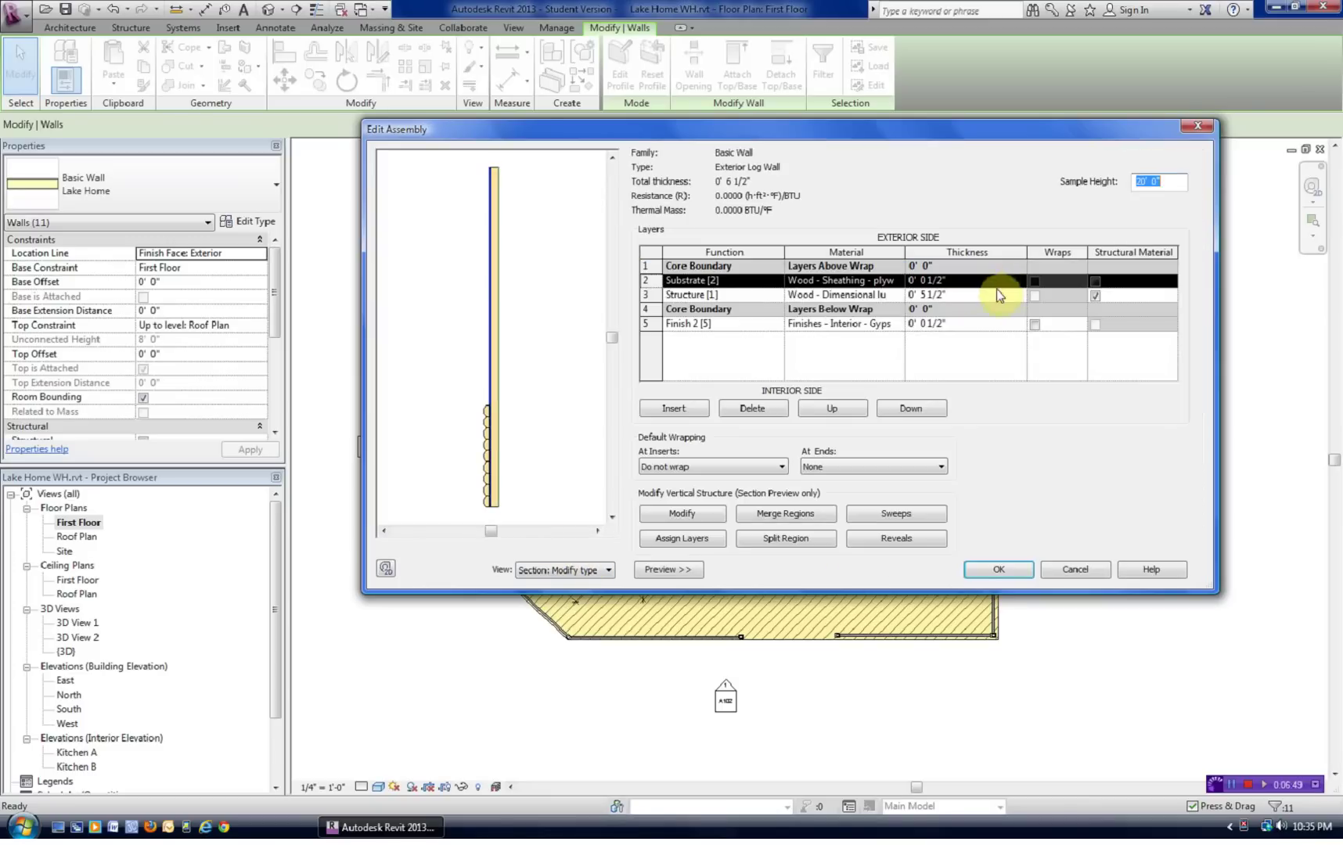
click(894, 516)
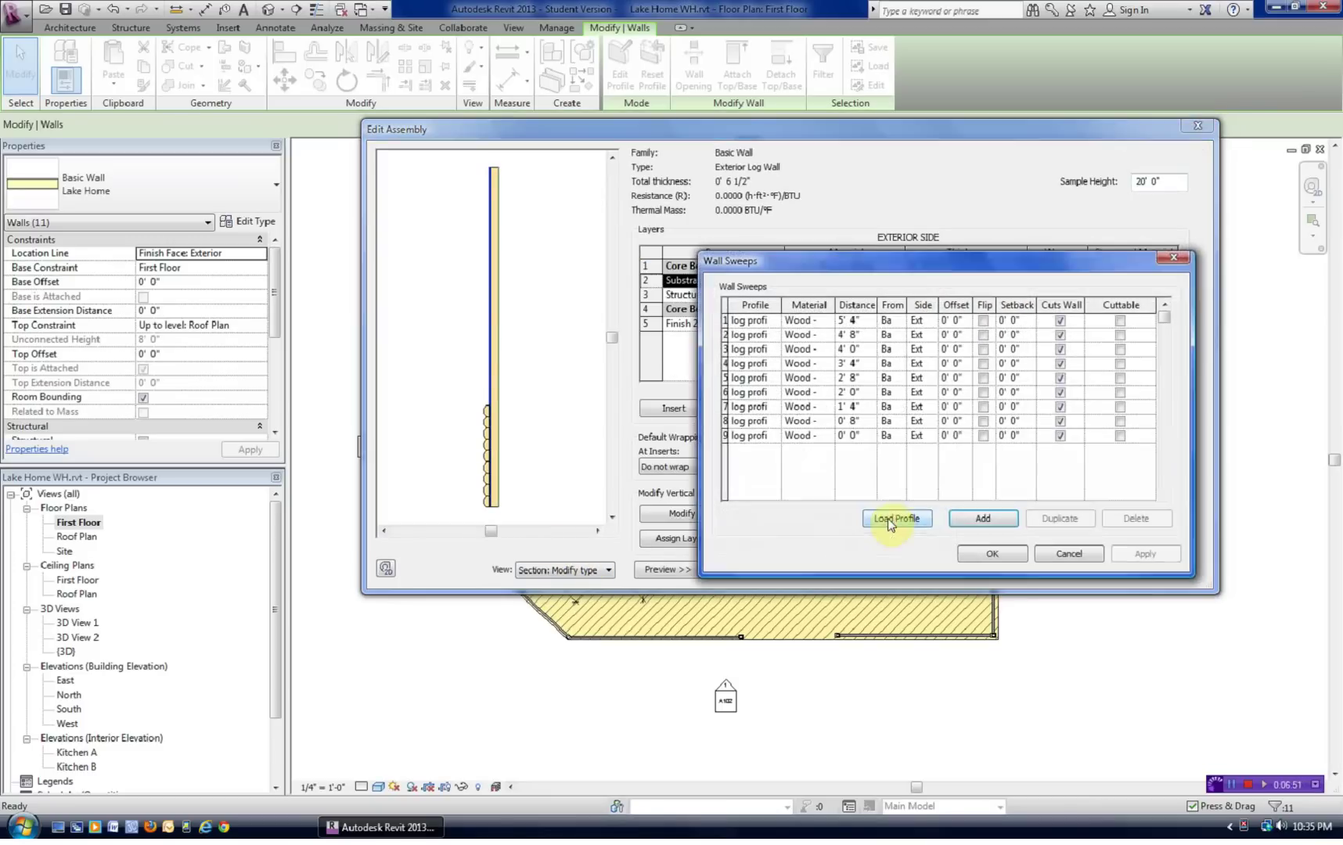
Step: Tick Cuttable for all nine log sweeps, rows 1 to 9
drag(1056, 266, 840, 267)
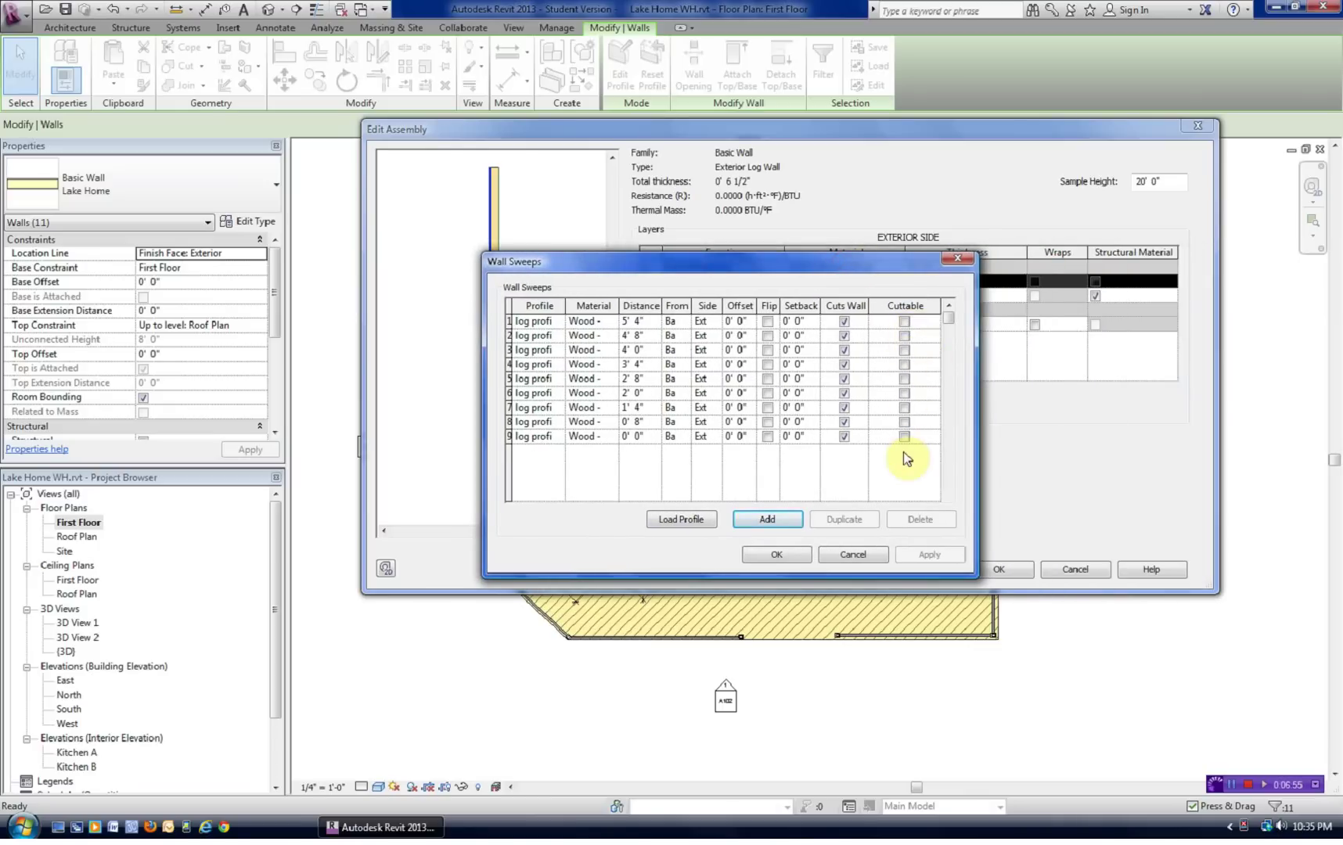
click(906, 324)
click(904, 336)
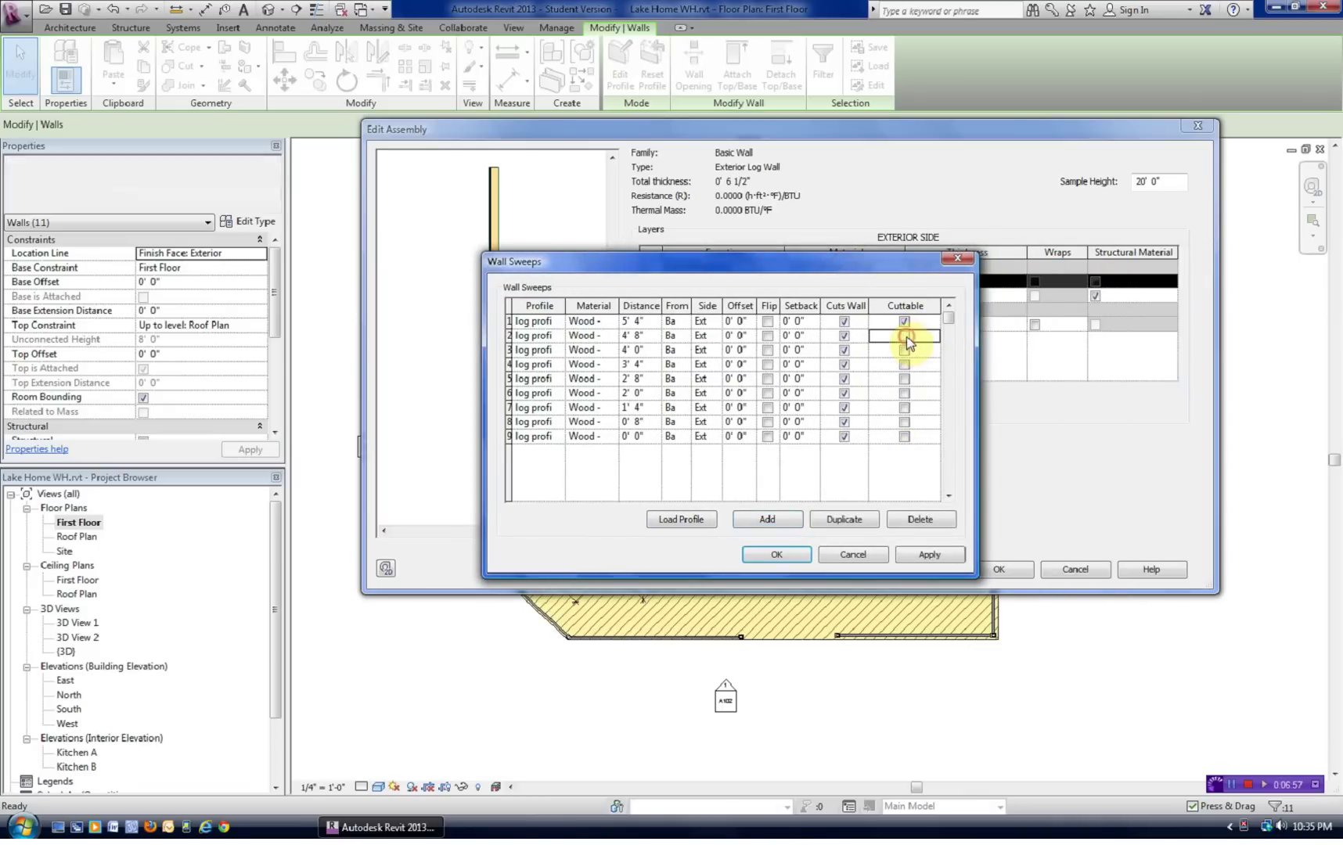
click(905, 351)
click(905, 365)
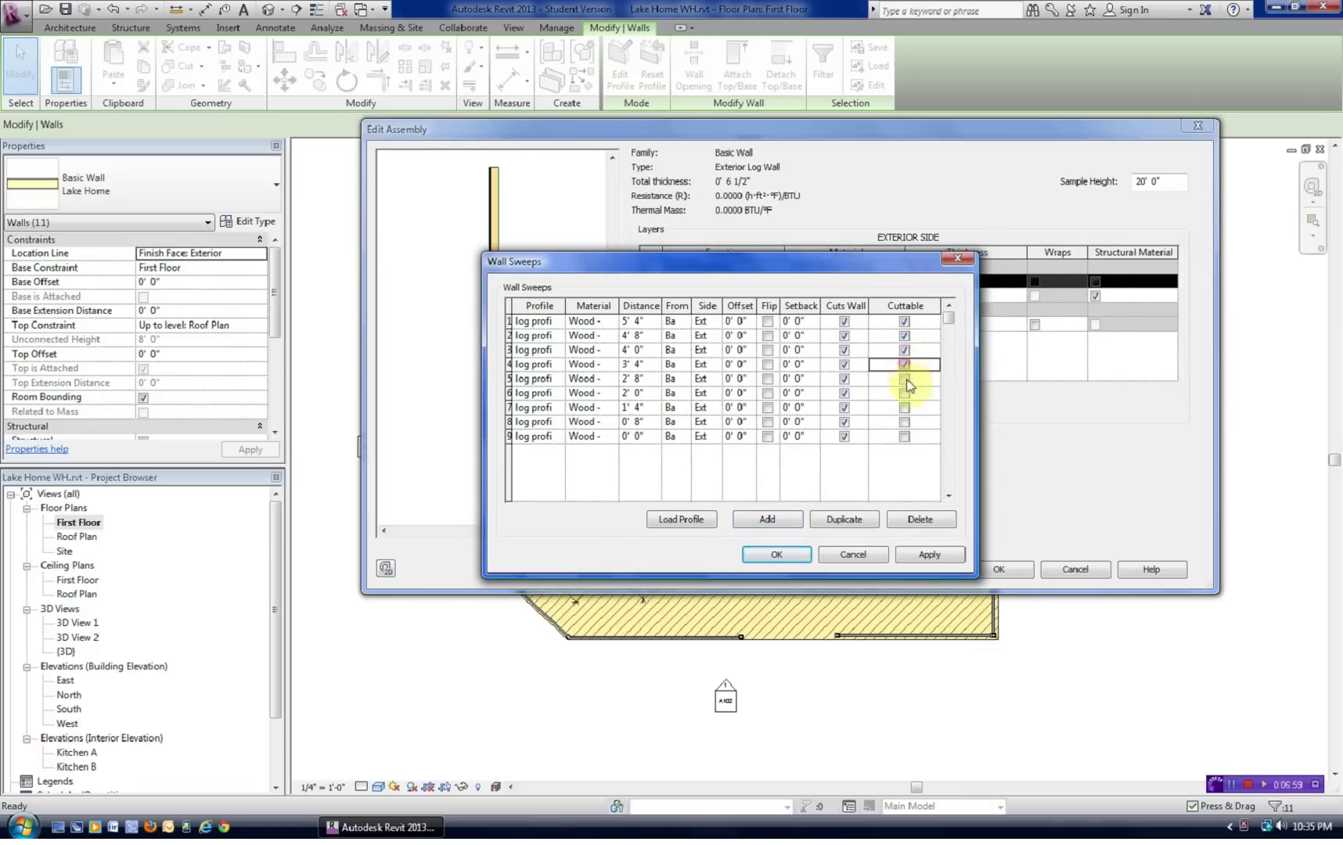
click(906, 379)
click(906, 392)
click(906, 407)
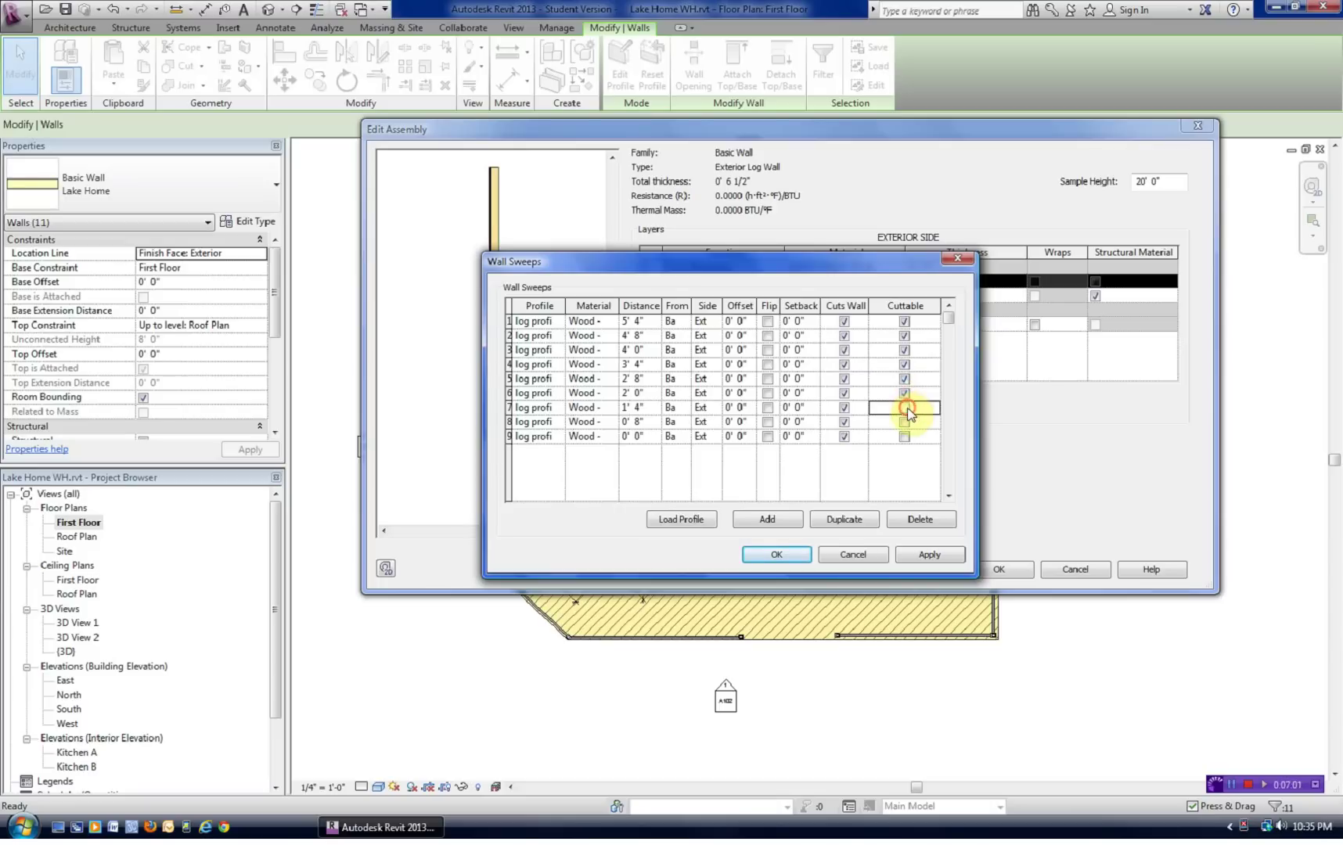
click(905, 422)
click(905, 436)
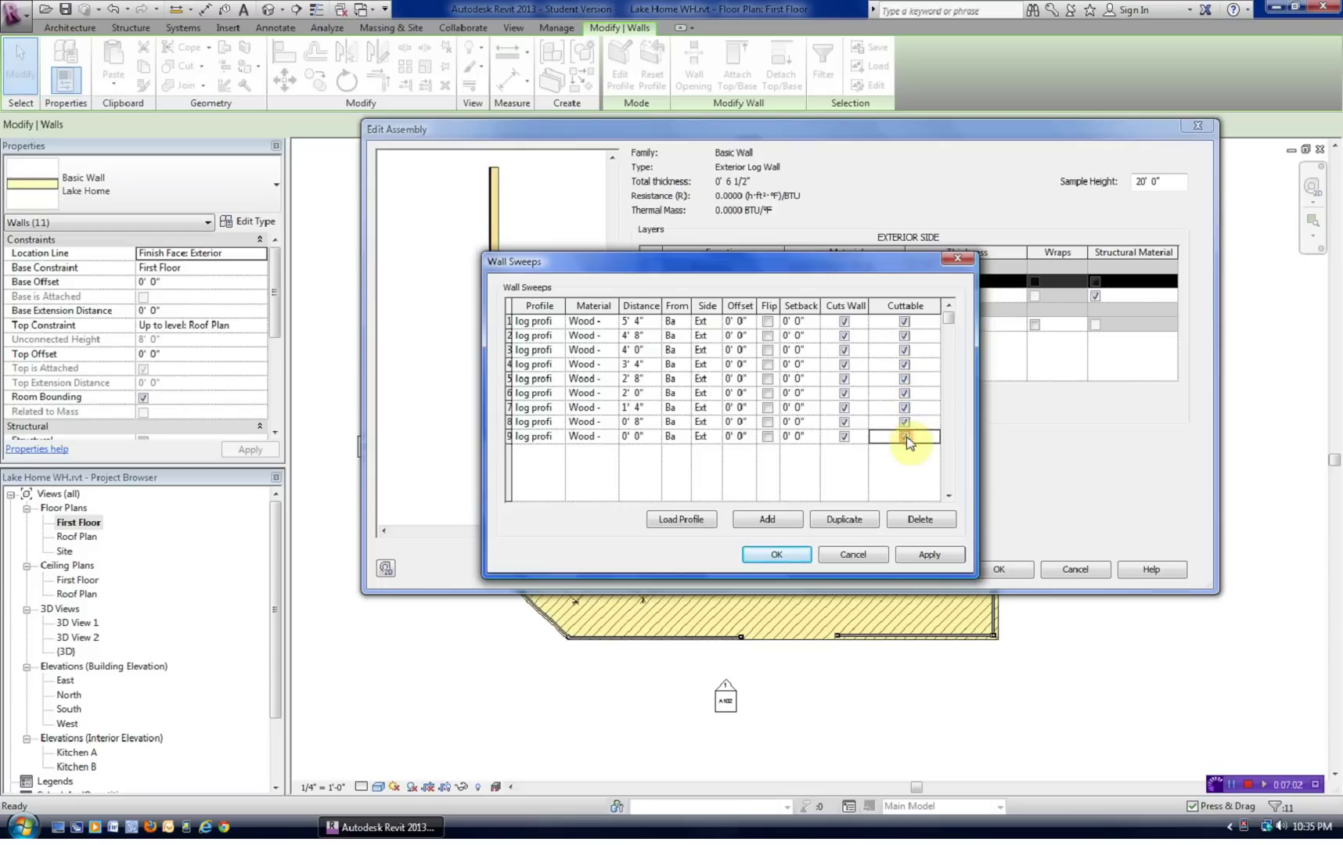
Step: Turn off Cuts Wall for sweeps 2 to 9 and confirm the Wall Sweeps settings
click(843, 436)
click(844, 422)
click(843, 408)
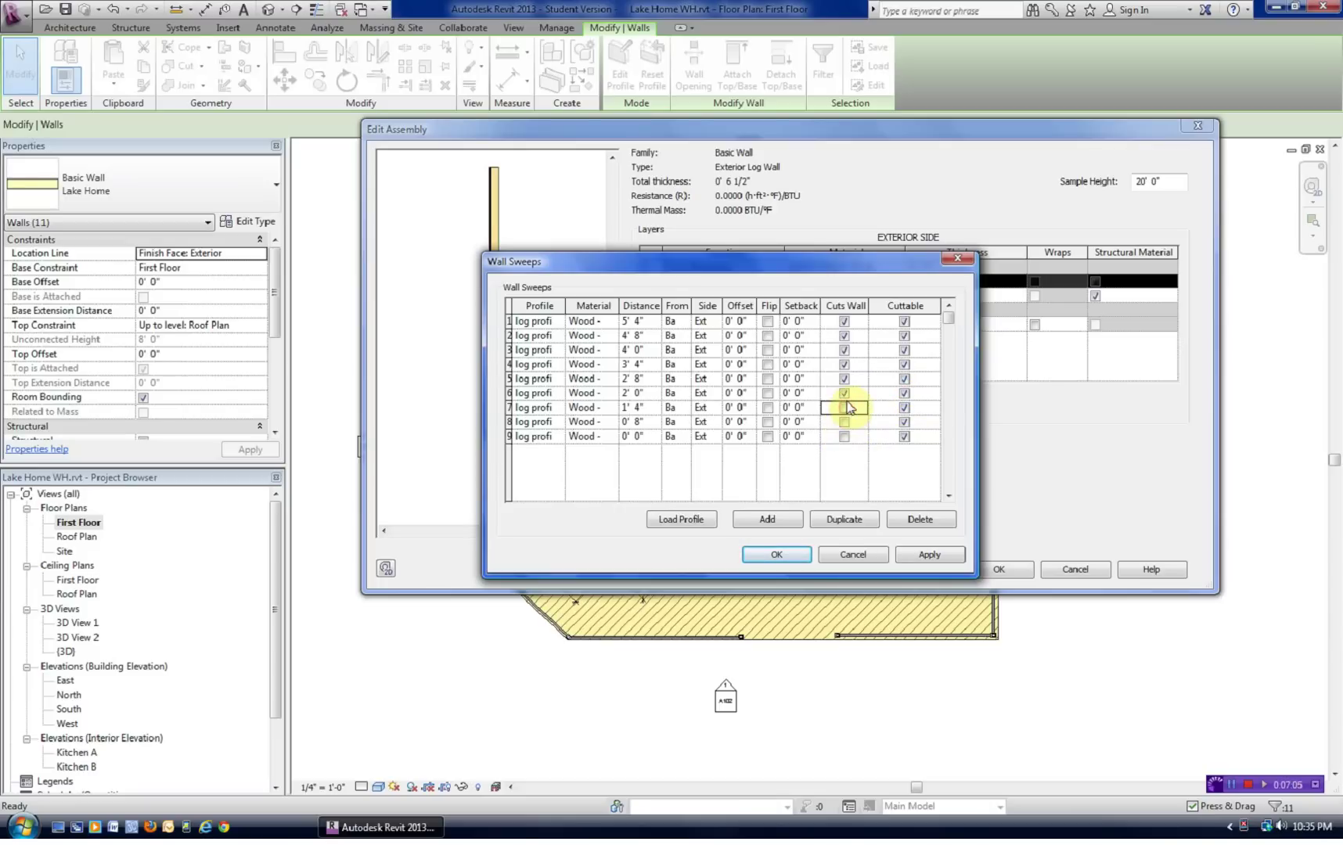
click(843, 393)
click(843, 379)
click(844, 364)
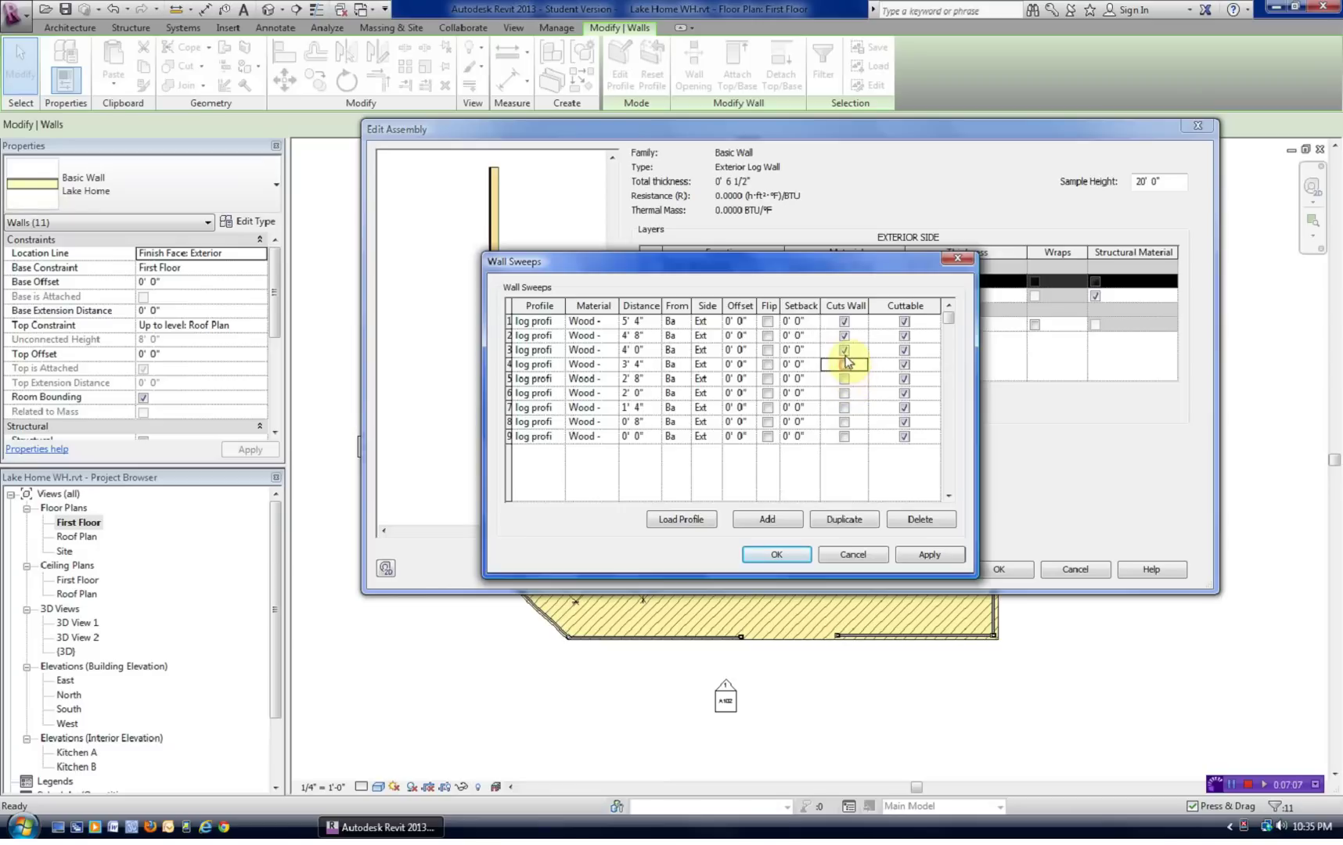
click(843, 350)
click(844, 335)
click(844, 320)
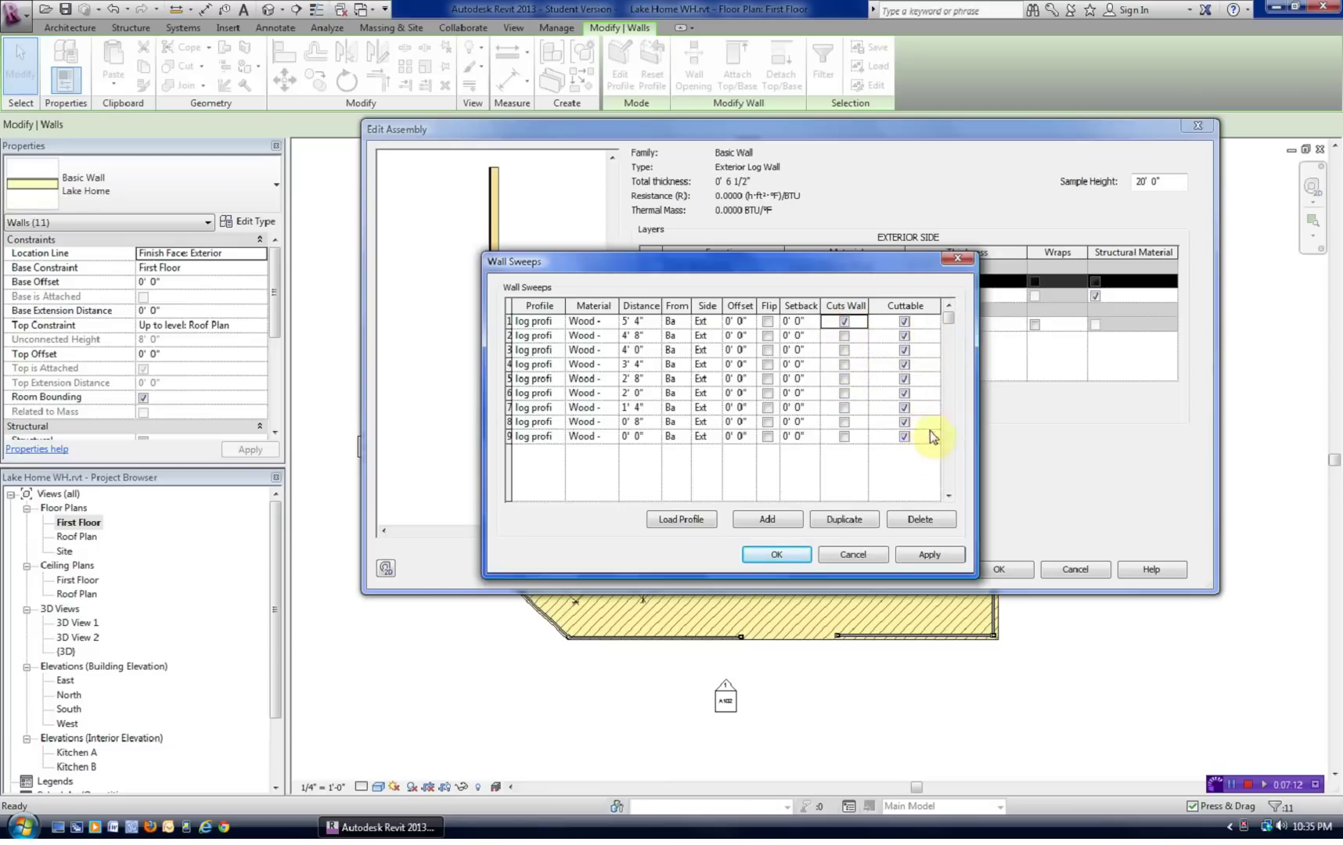
drag(579, 263, 677, 250)
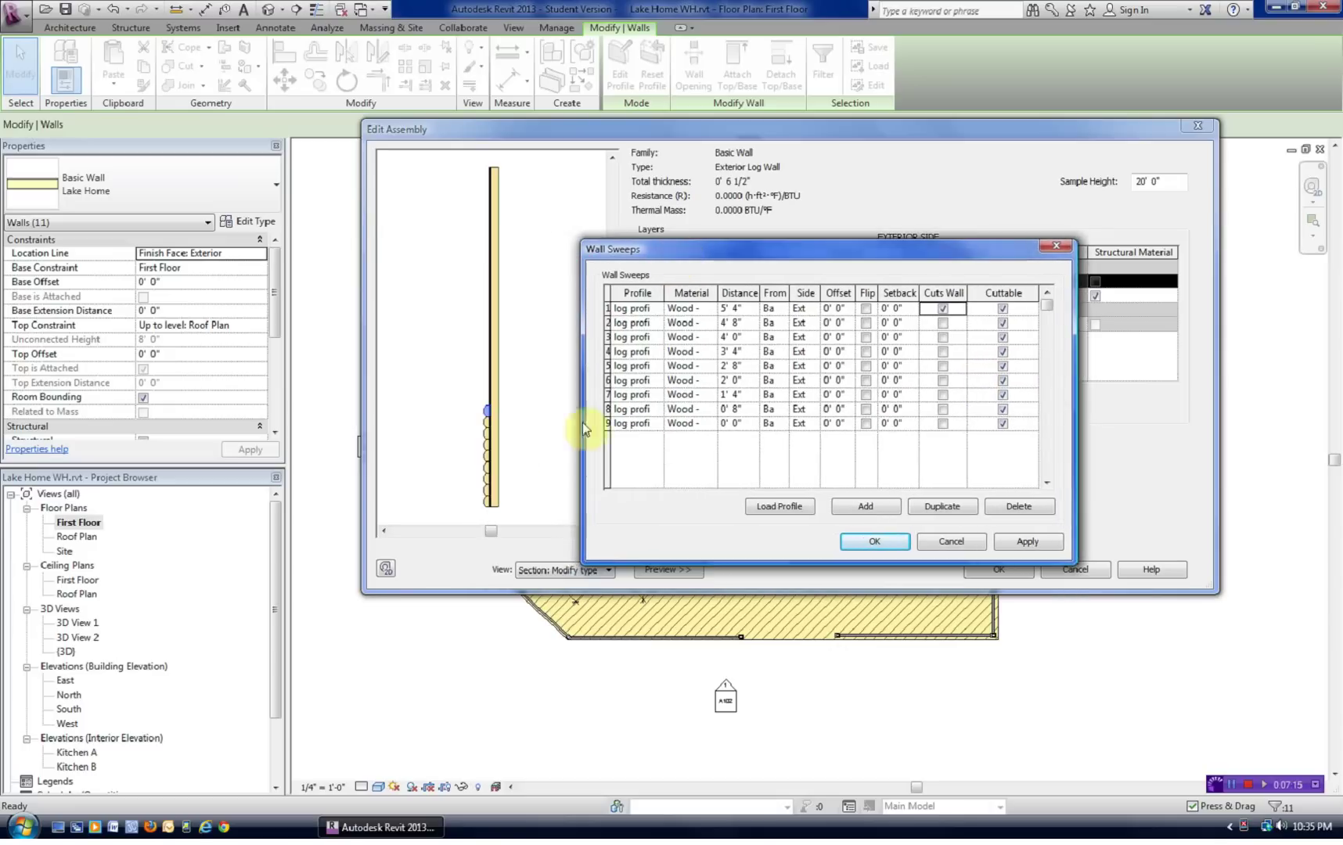
click(875, 541)
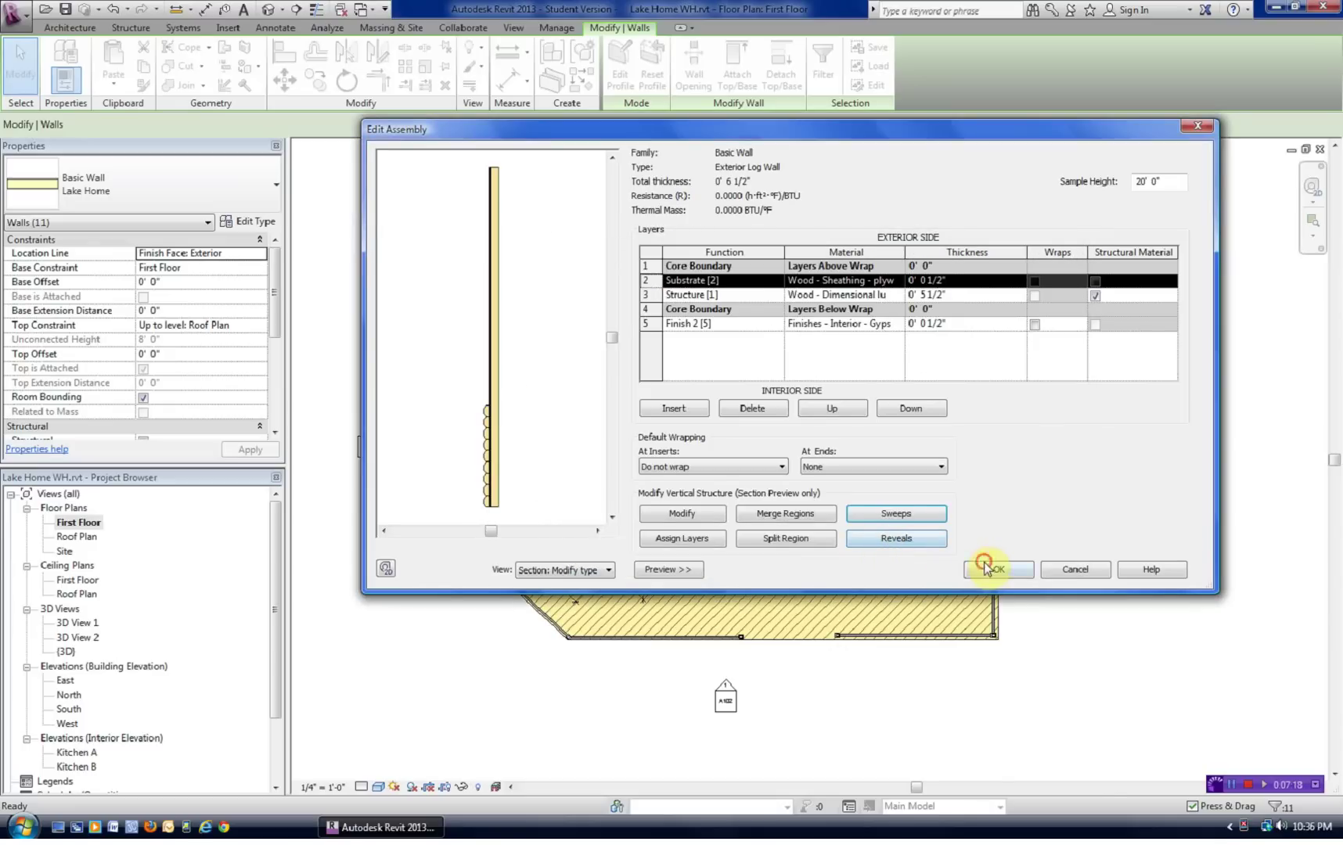
Step: Confirm Edit Assembly and Type Properties, deselect the walls, and focus the Project Browser
click(984, 563)
click(1004, 573)
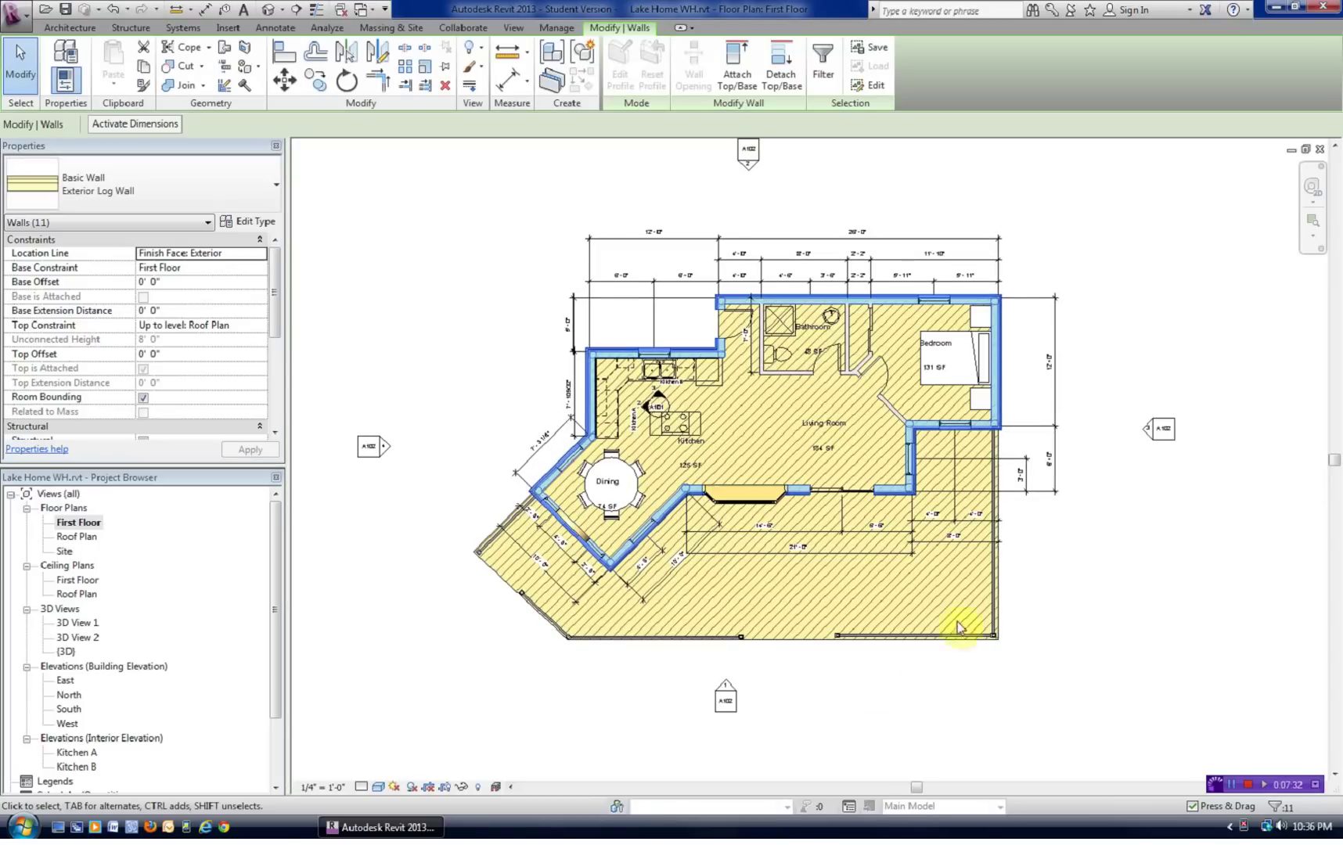
click(505, 710)
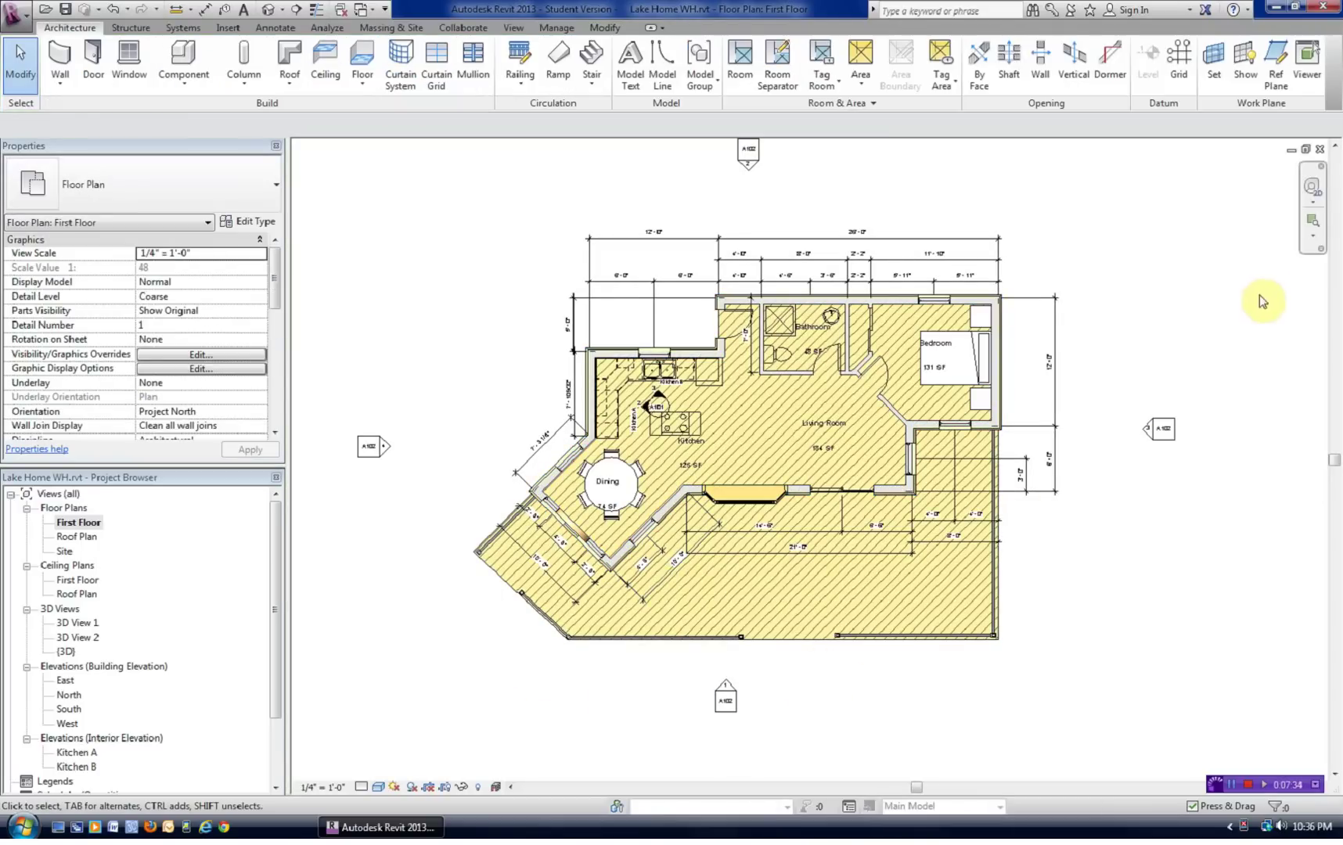
click(66, 651)
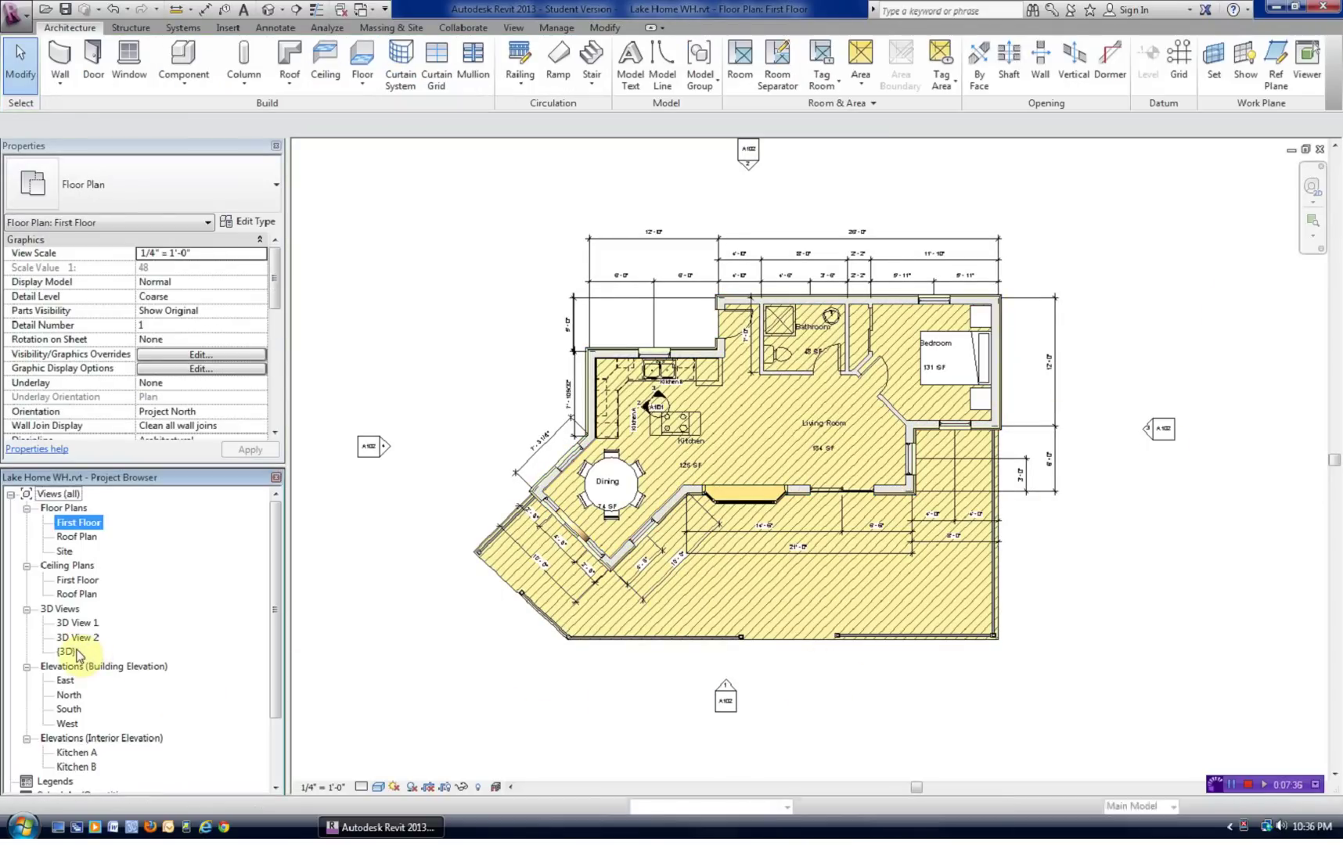
Step: Open the default {3D} view and zoom and pan around the house
double_click(66, 652)
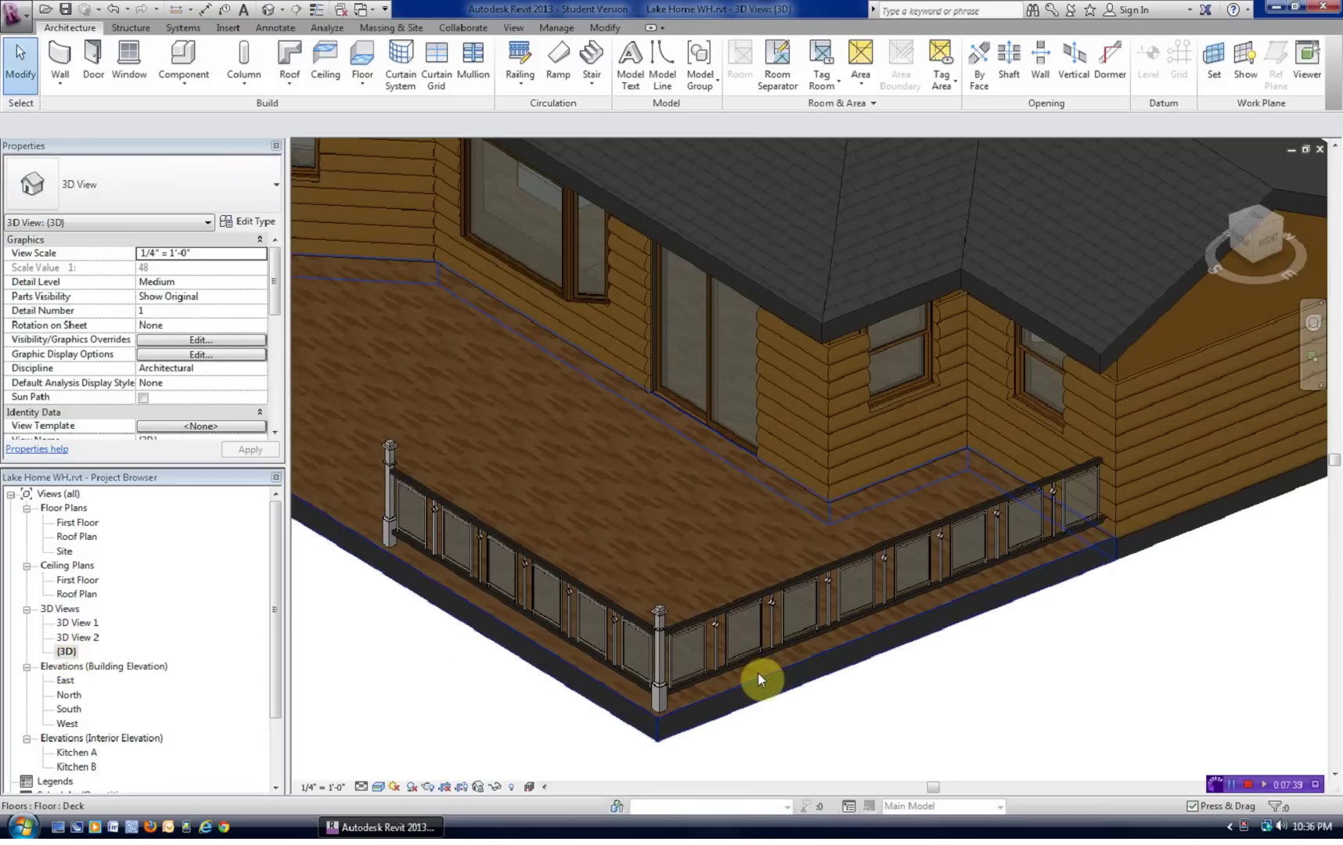
middle_drag(1043, 692, 1072, 673)
scroll(1014, 692, down, 4)
scroll(1096, 645, up, 2)
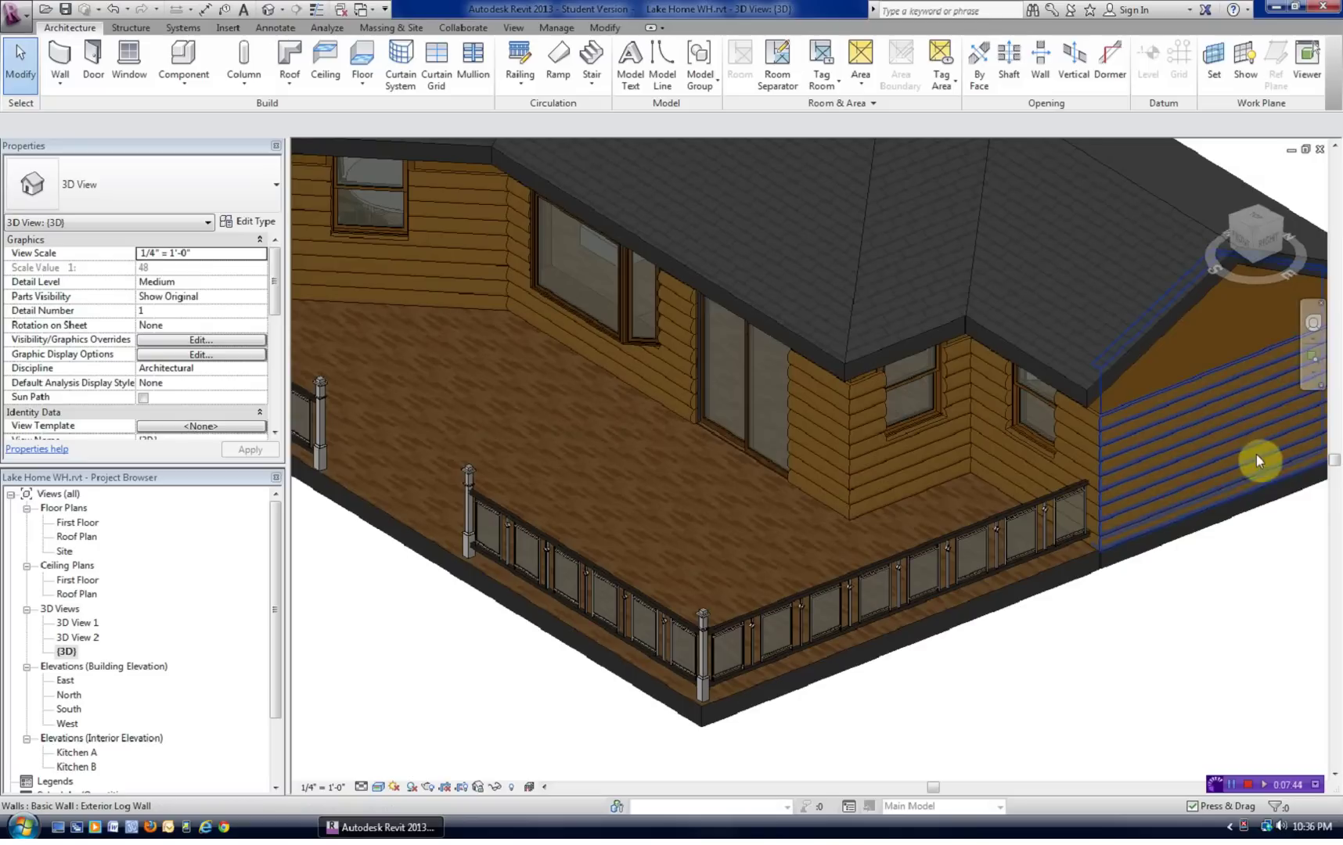
scroll(876, 509, up, 2)
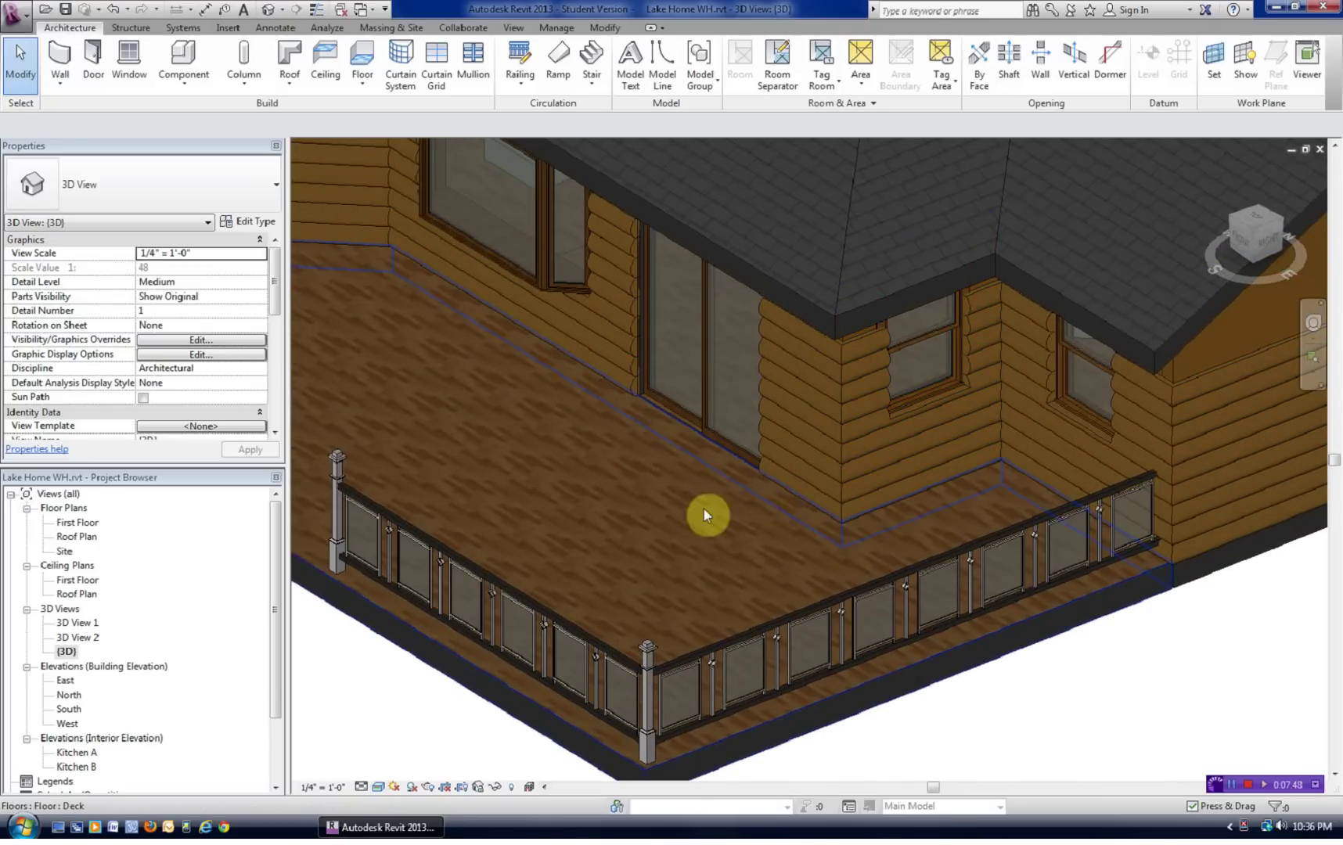
middle_drag(1112, 713, 1087, 714)
scroll(1103, 698, down, 3)
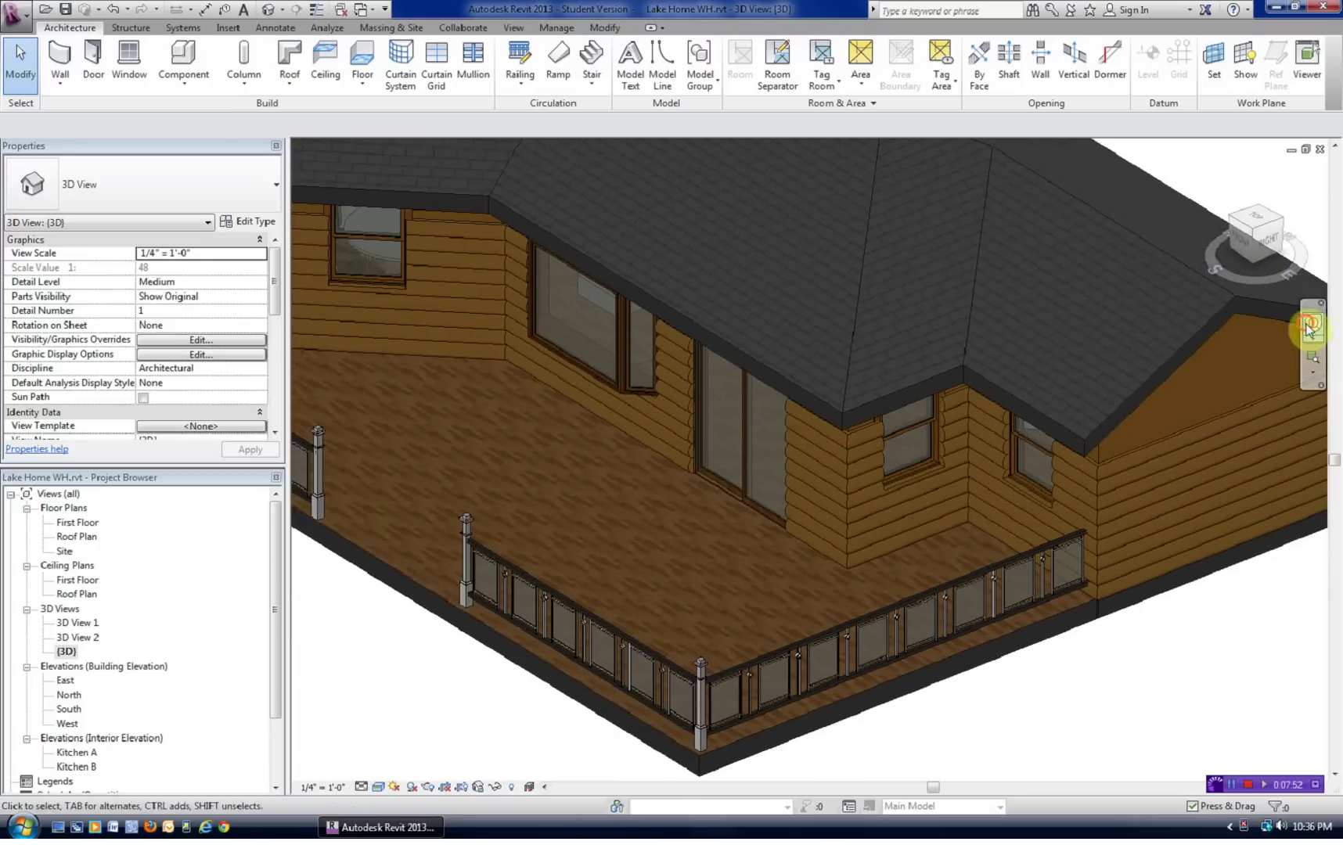
Step: Orbit, zoom in and rewind with the SteeringWheel to inspect the log wall, then pan
click(1310, 326)
drag(900, 651, 932, 569)
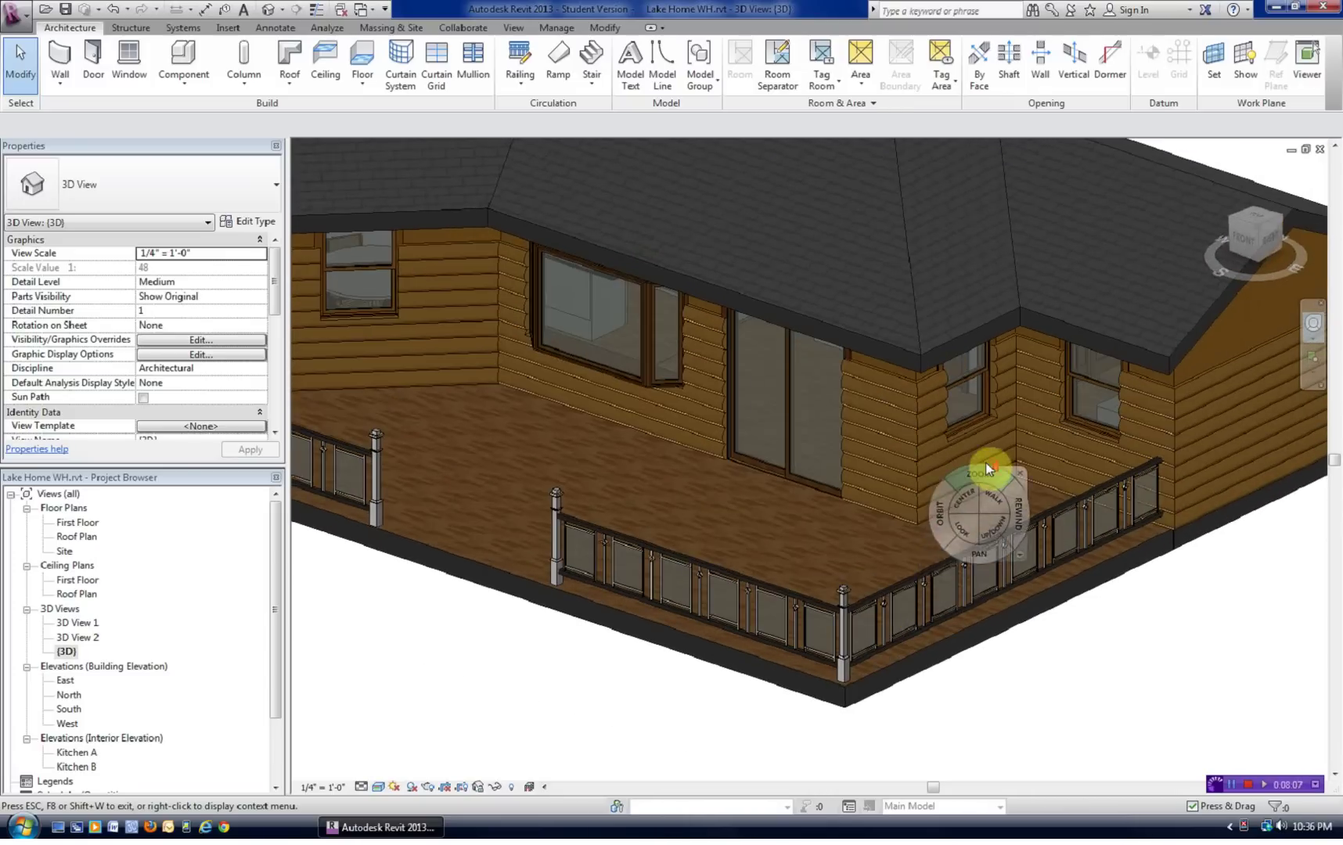
click(985, 465)
click(984, 463)
click(981, 463)
click(986, 459)
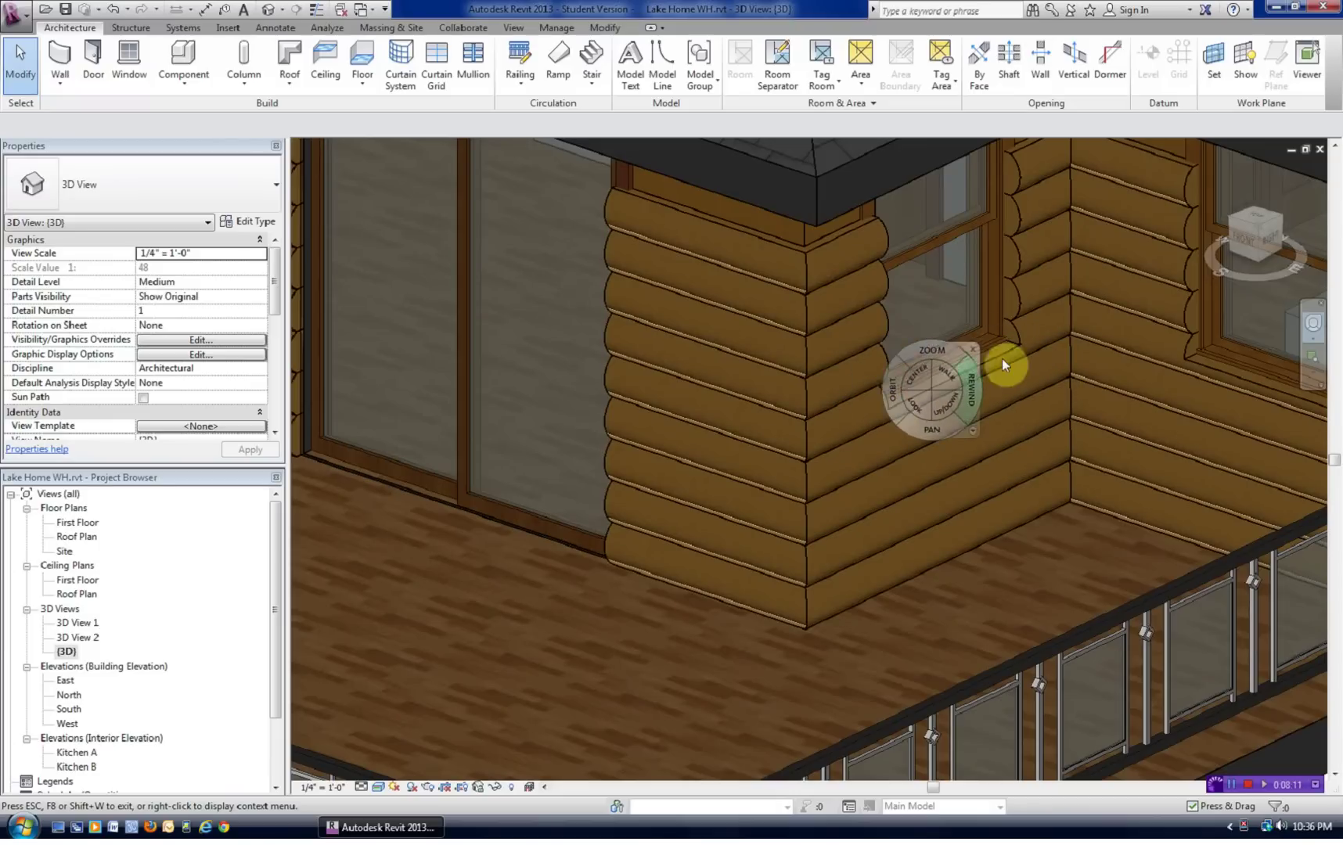
drag(1010, 340, 1015, 336)
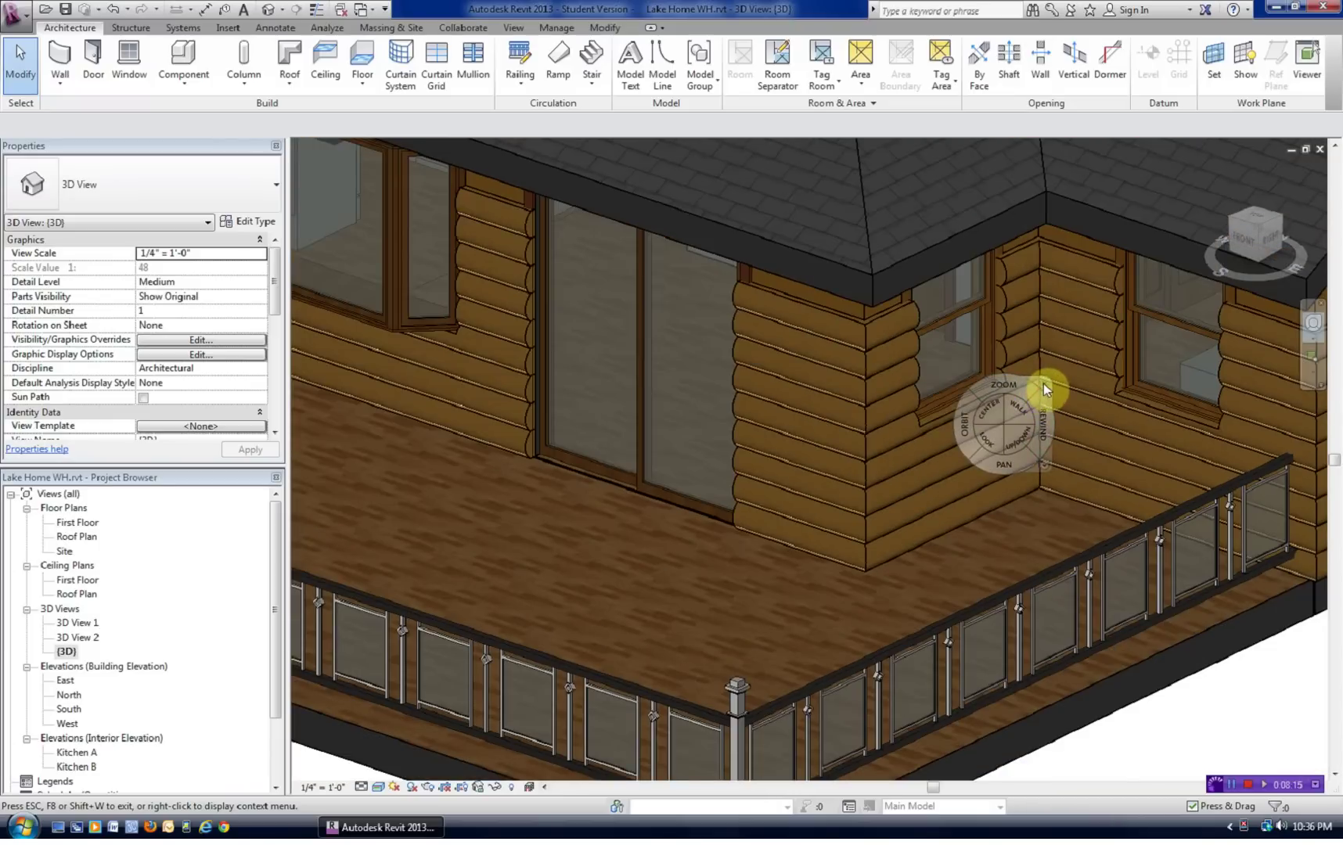
key(Escape)
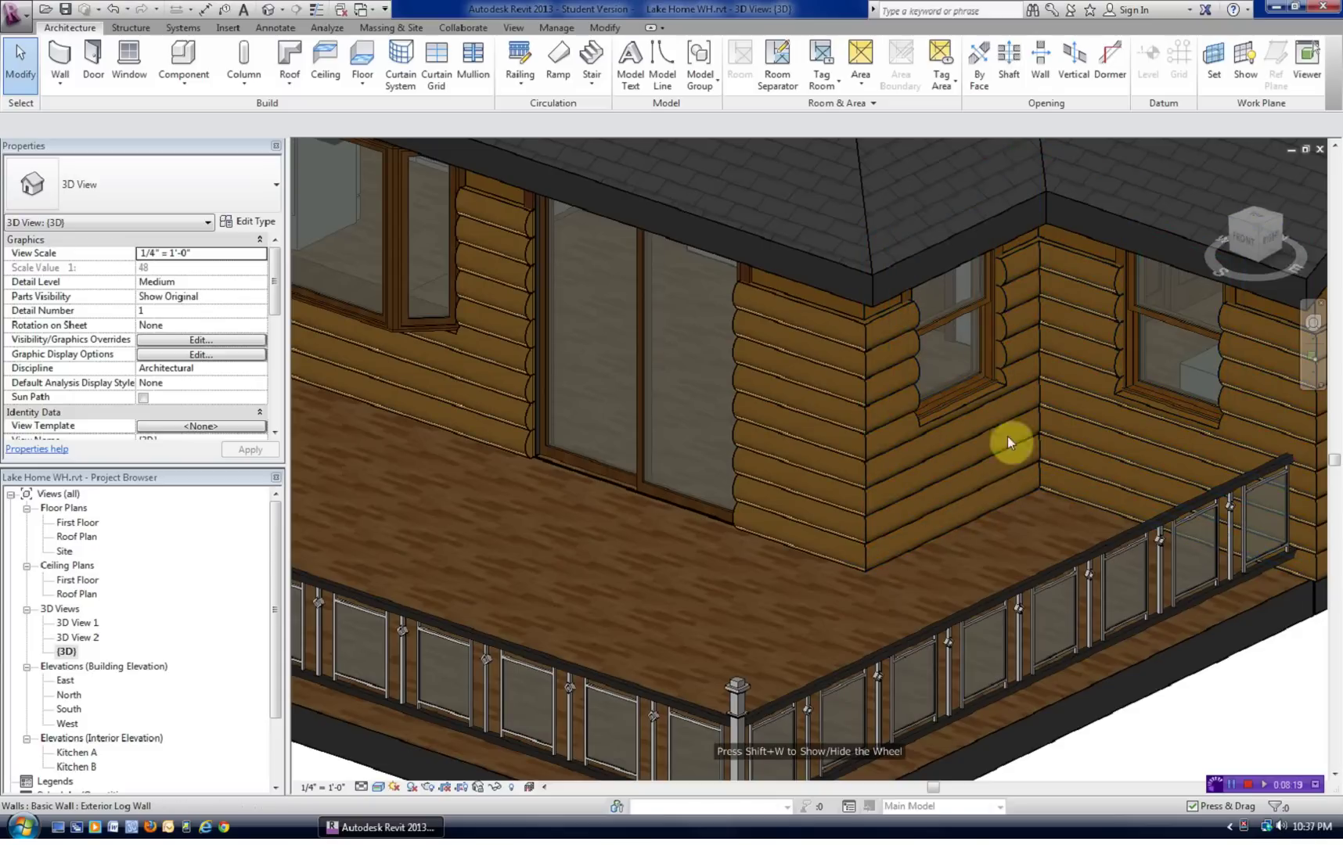
scroll(619, 535, down, 3)
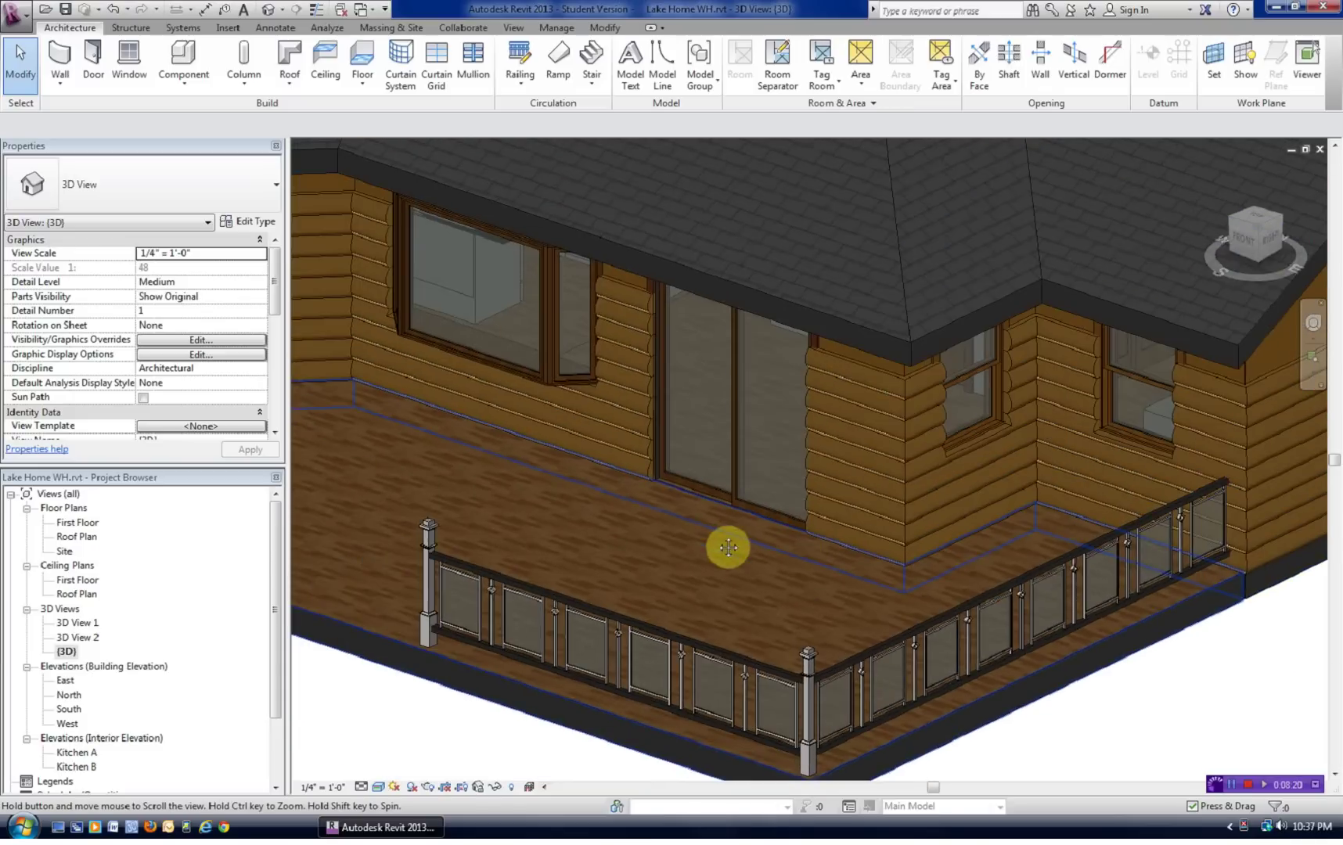
scroll(688, 545, down, 2)
middle_drag(589, 545, 689, 549)
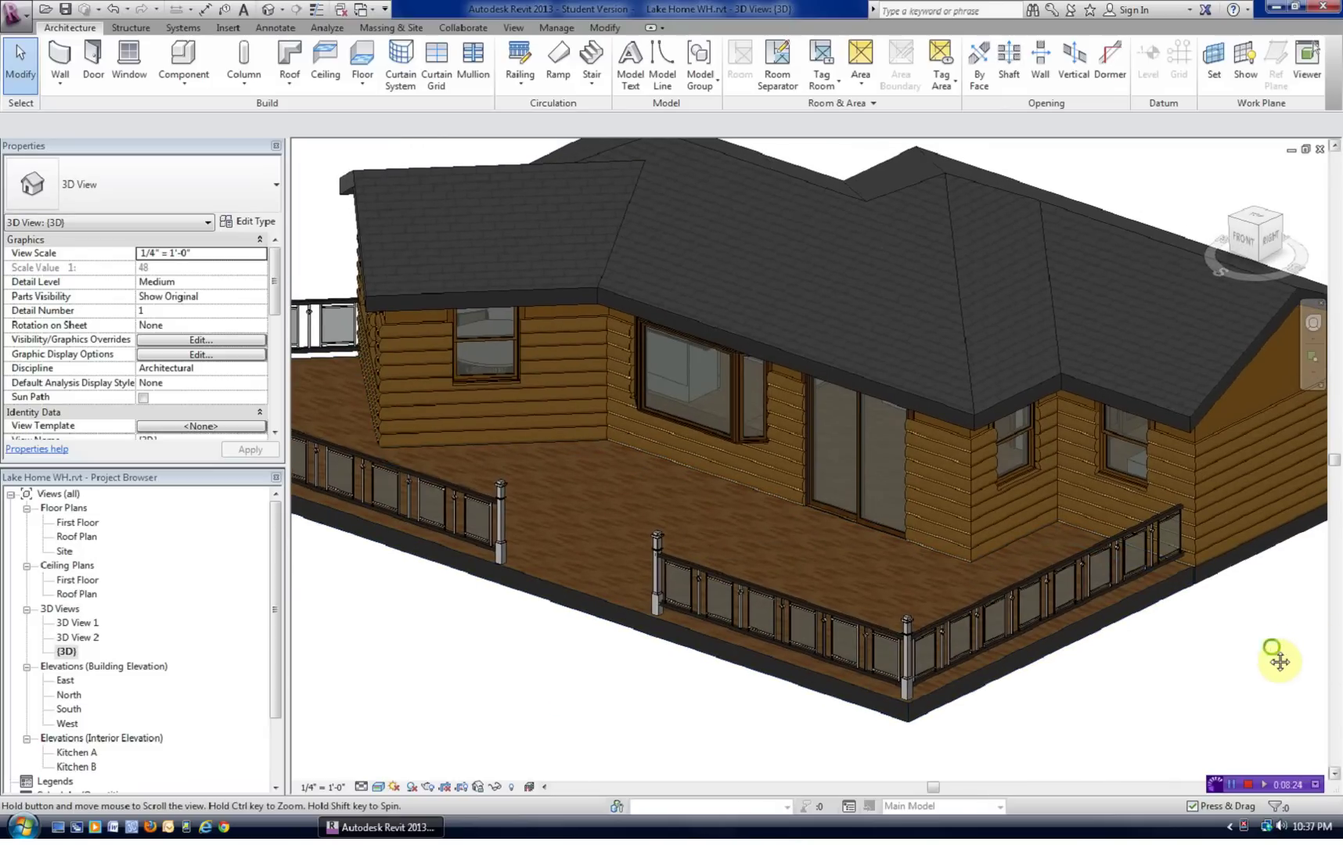
middle_drag(1274, 654, 1177, 674)
Step: Select an Exterior Log Wall wall and choose Edit Type in Properties
click(1122, 529)
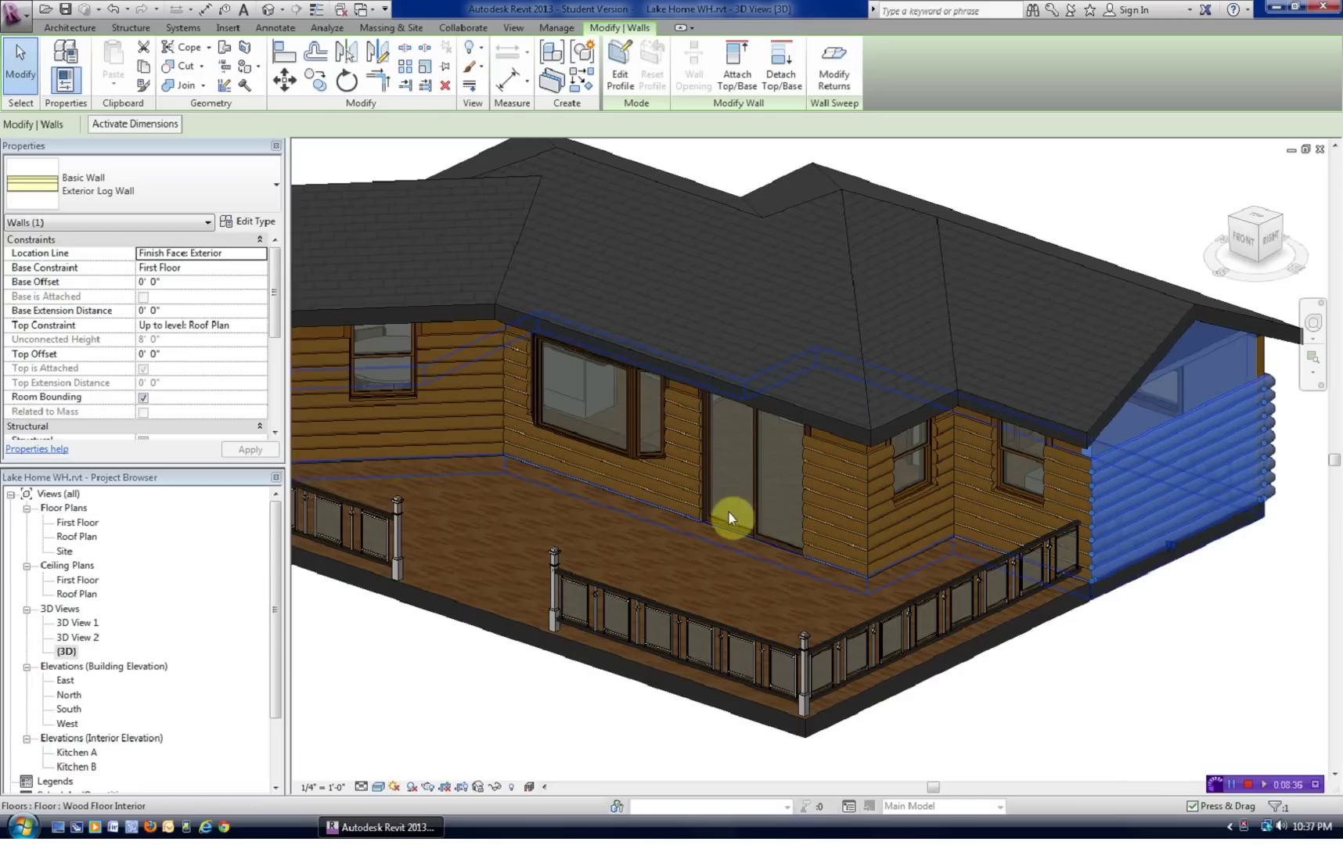
click(245, 225)
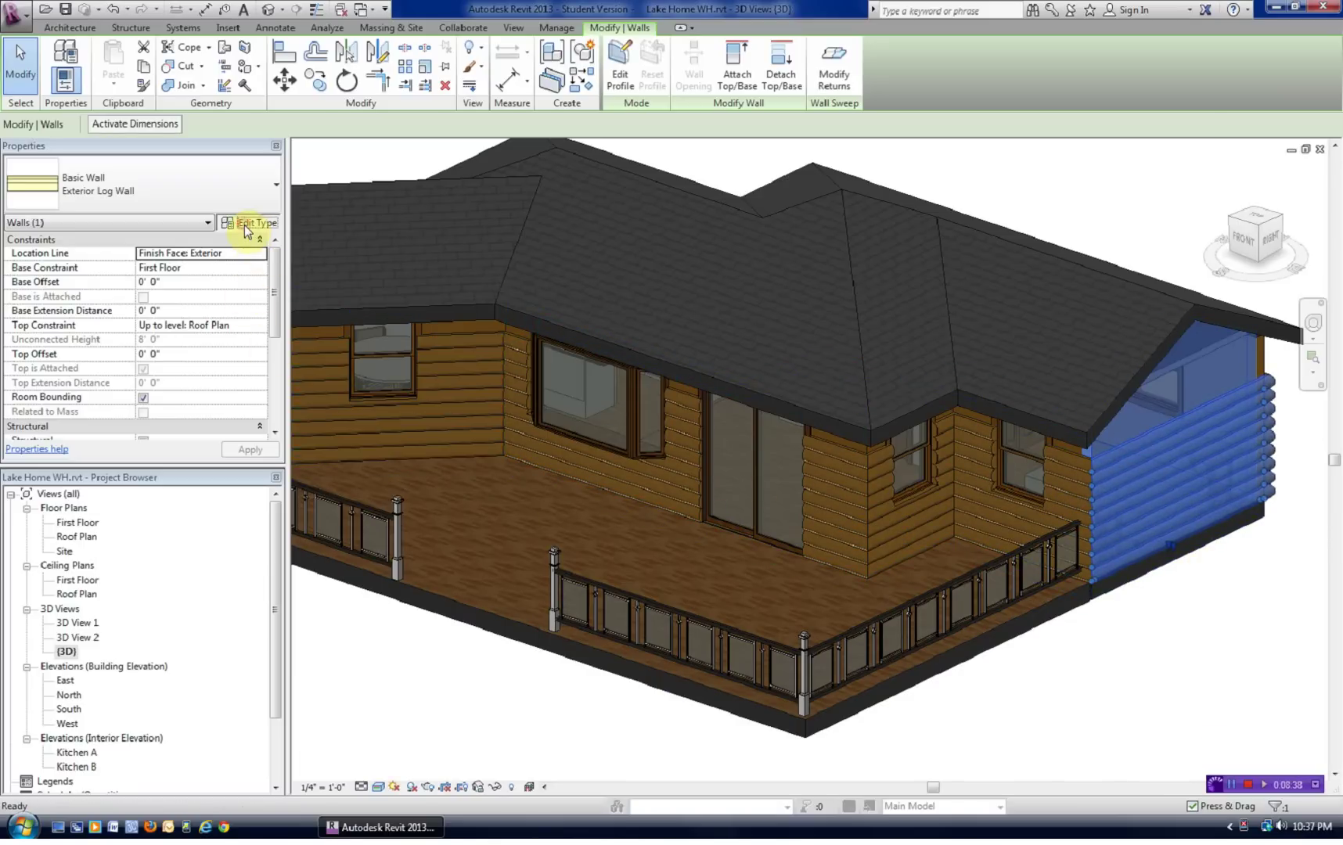
Step: Edit the wall Structure, adjust and toggle the section preview, and open the Wall Sweeps list
click(946, 282)
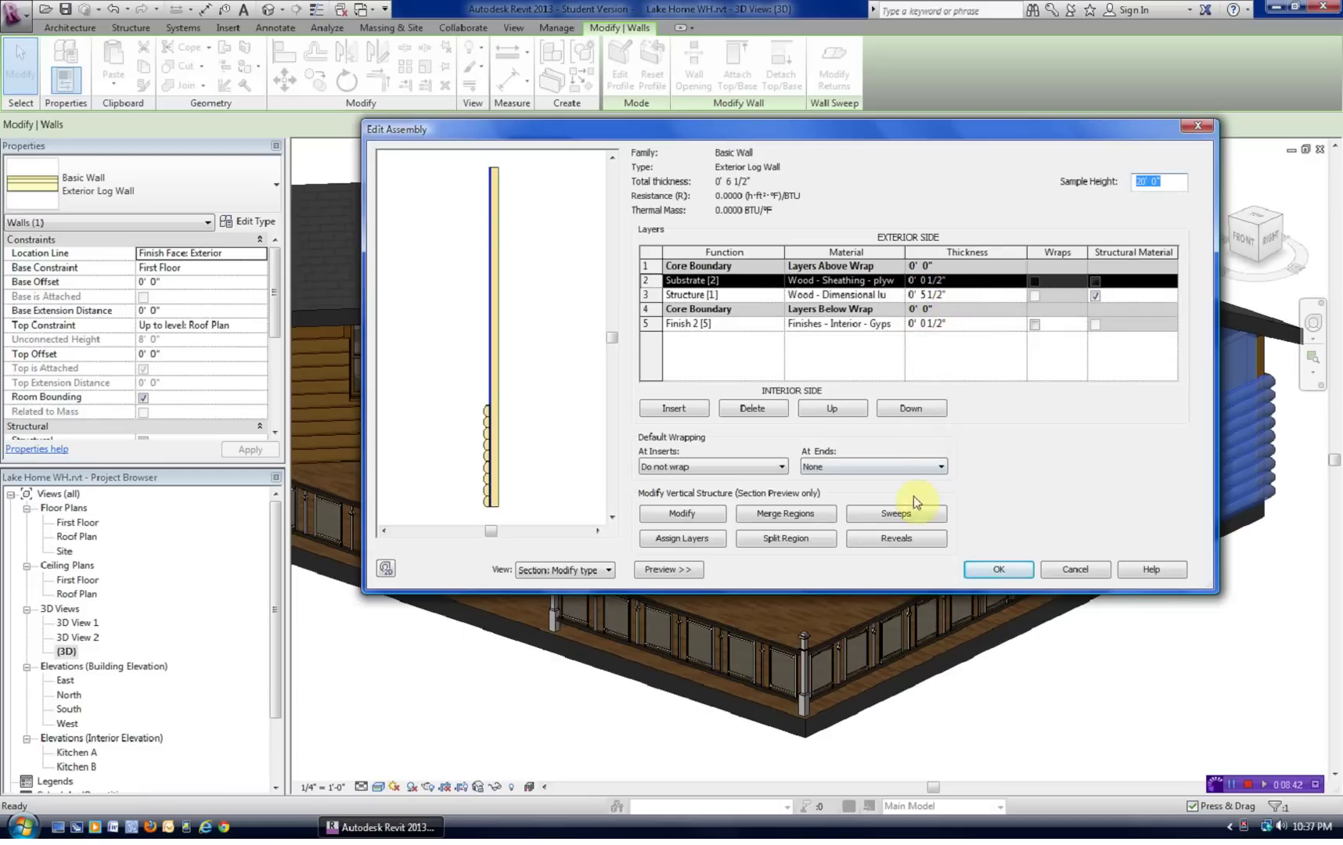
scroll(554, 503, up, 2)
middle_drag(554, 503, 556, 583)
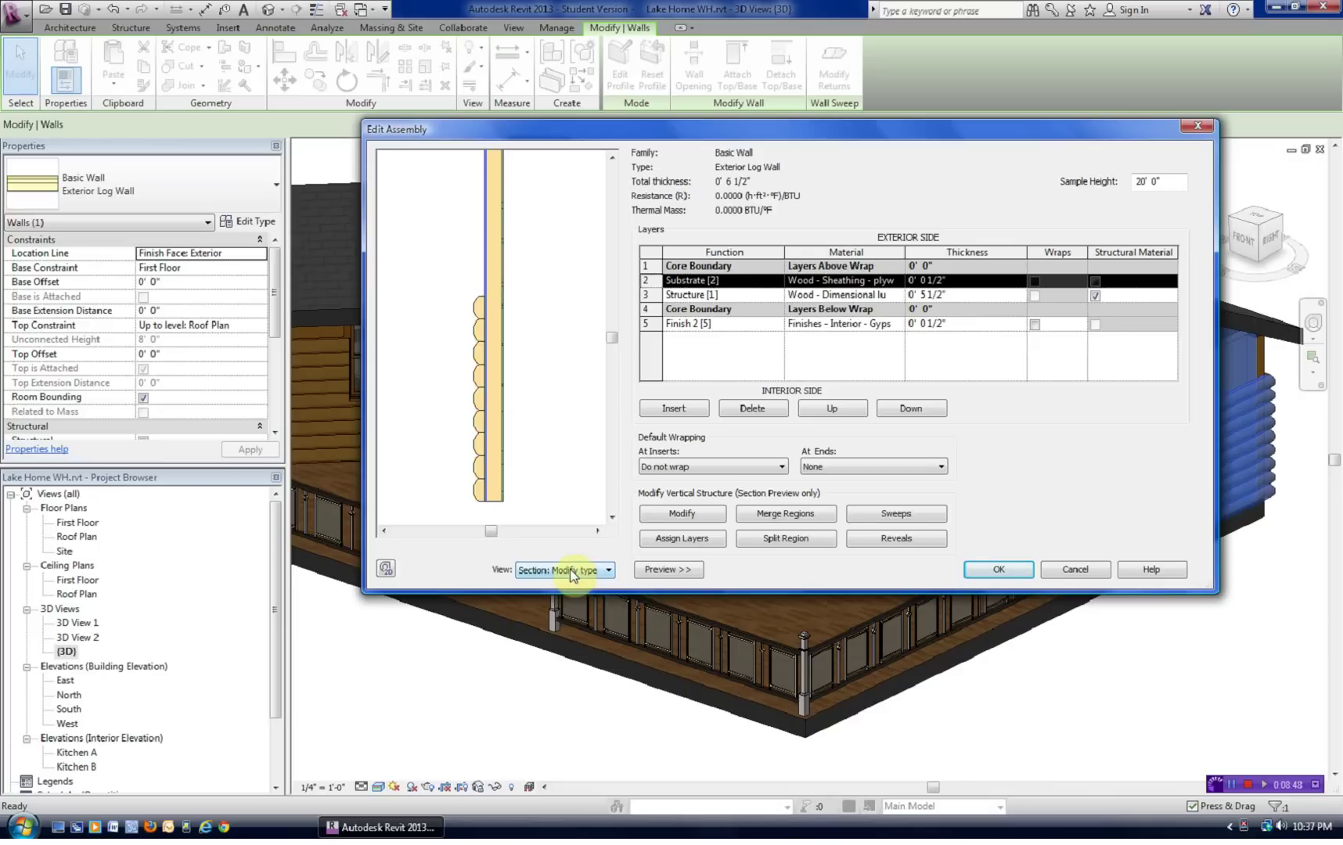
middle_drag(537, 399, 560, 395)
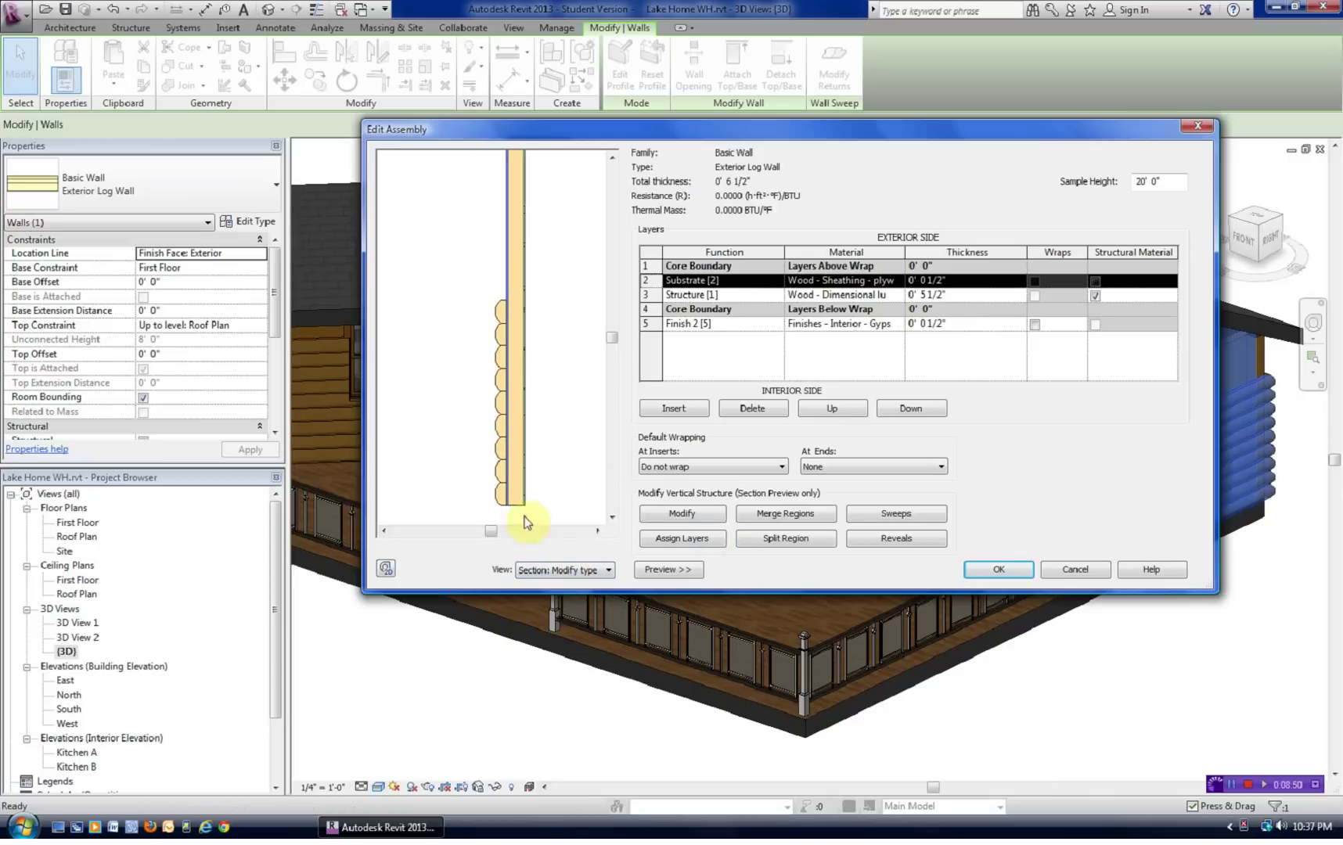
click(662, 569)
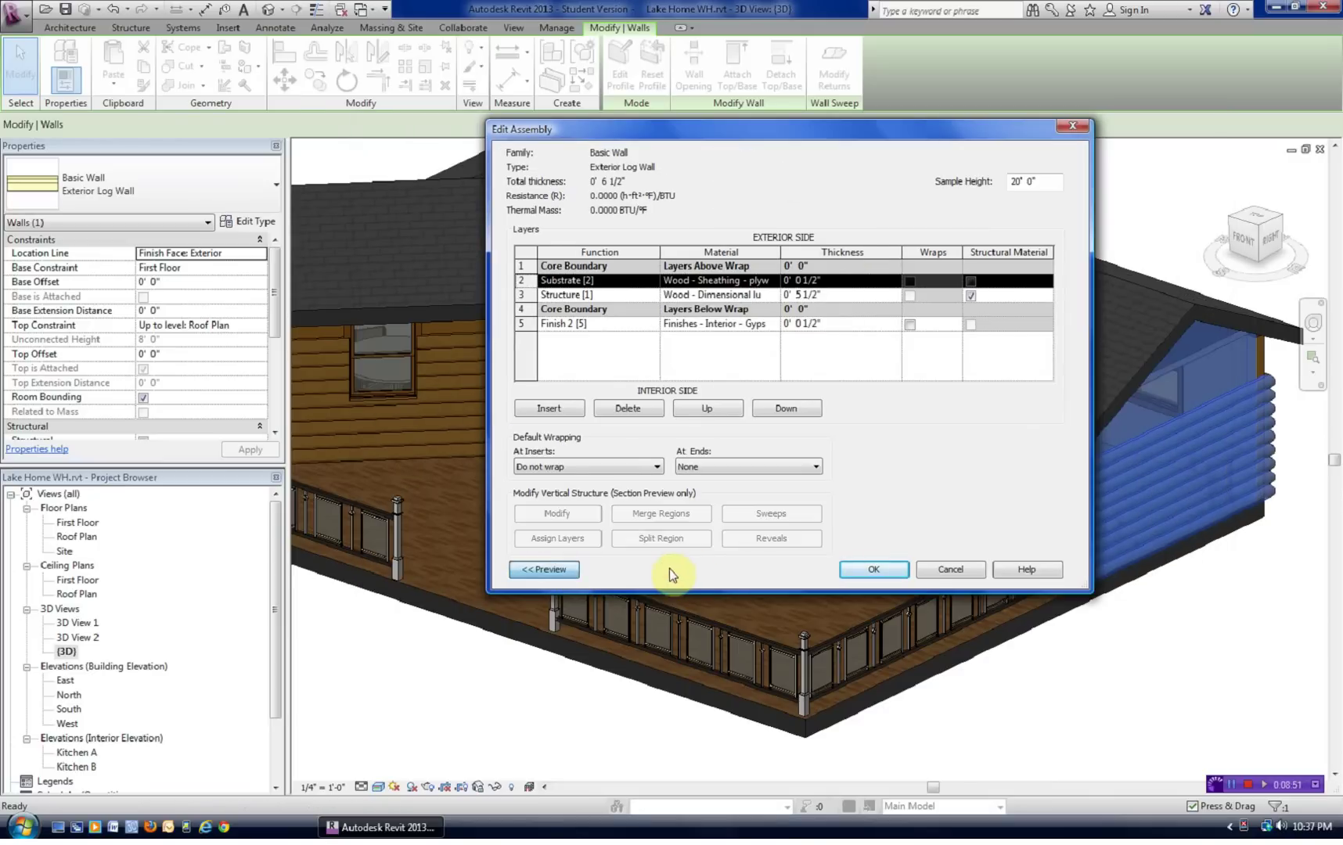
click(560, 569)
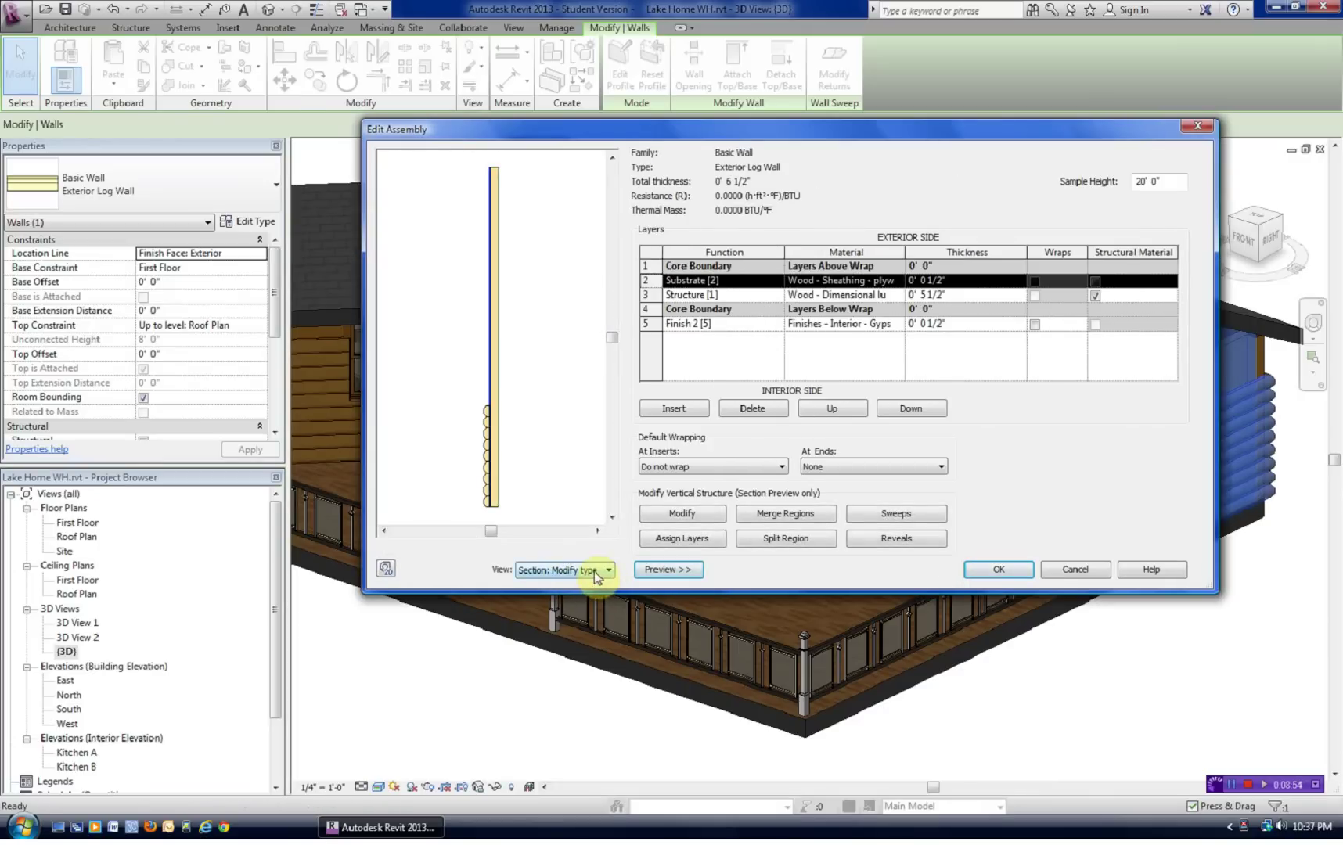
click(896, 516)
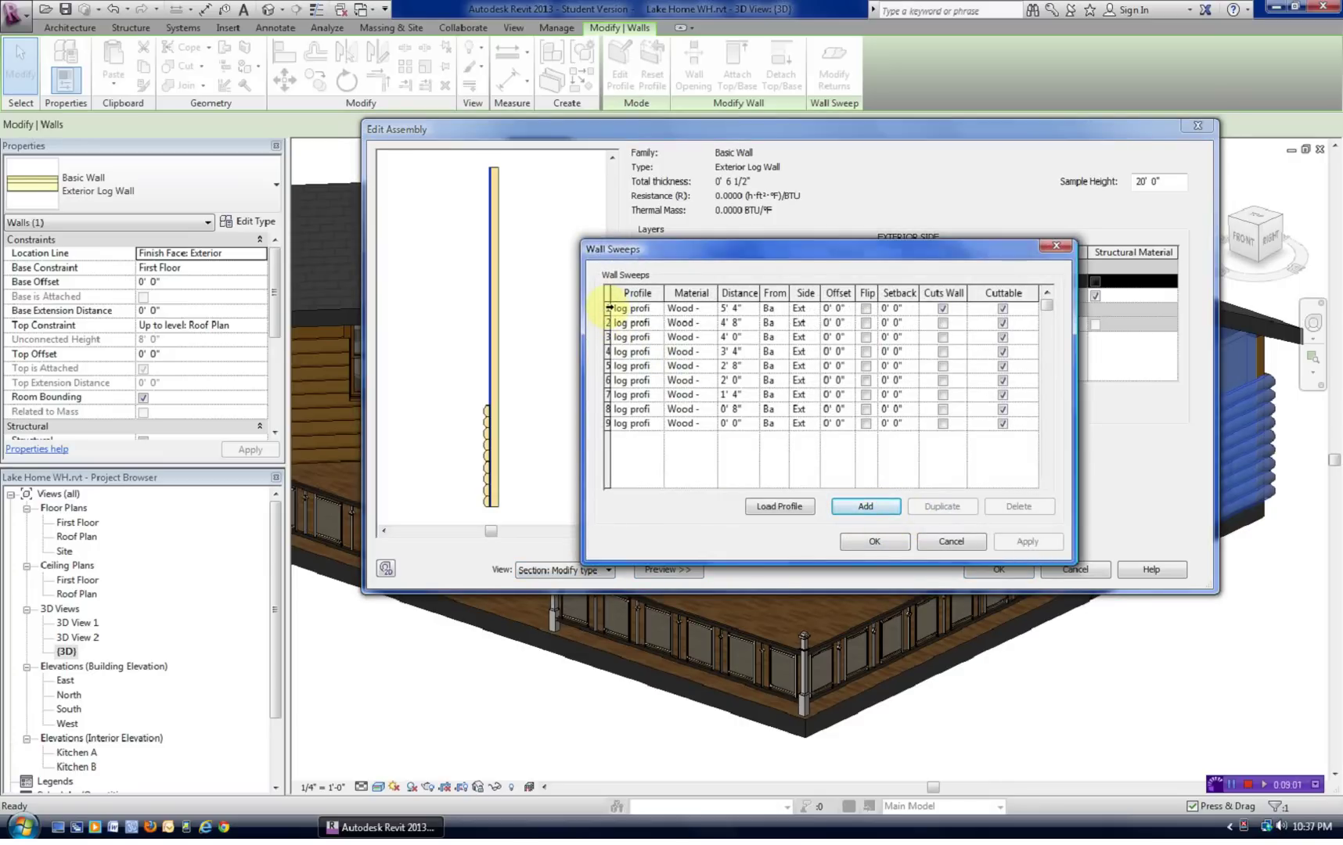
Step: Duplicate the top 5' 4" sweep and set the copies to 6' 0", 6' 8" and 7' 4"
click(608, 308)
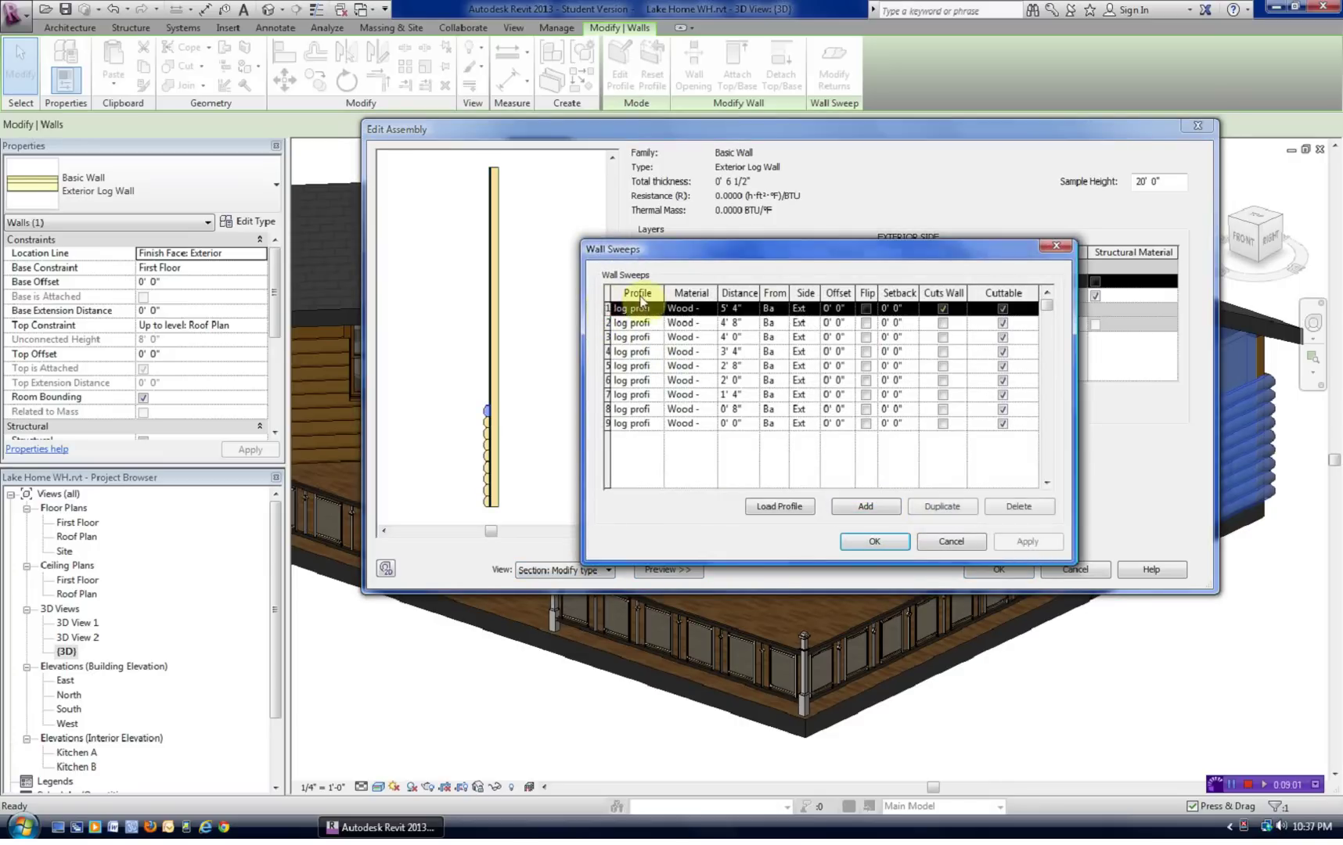
click(942, 506)
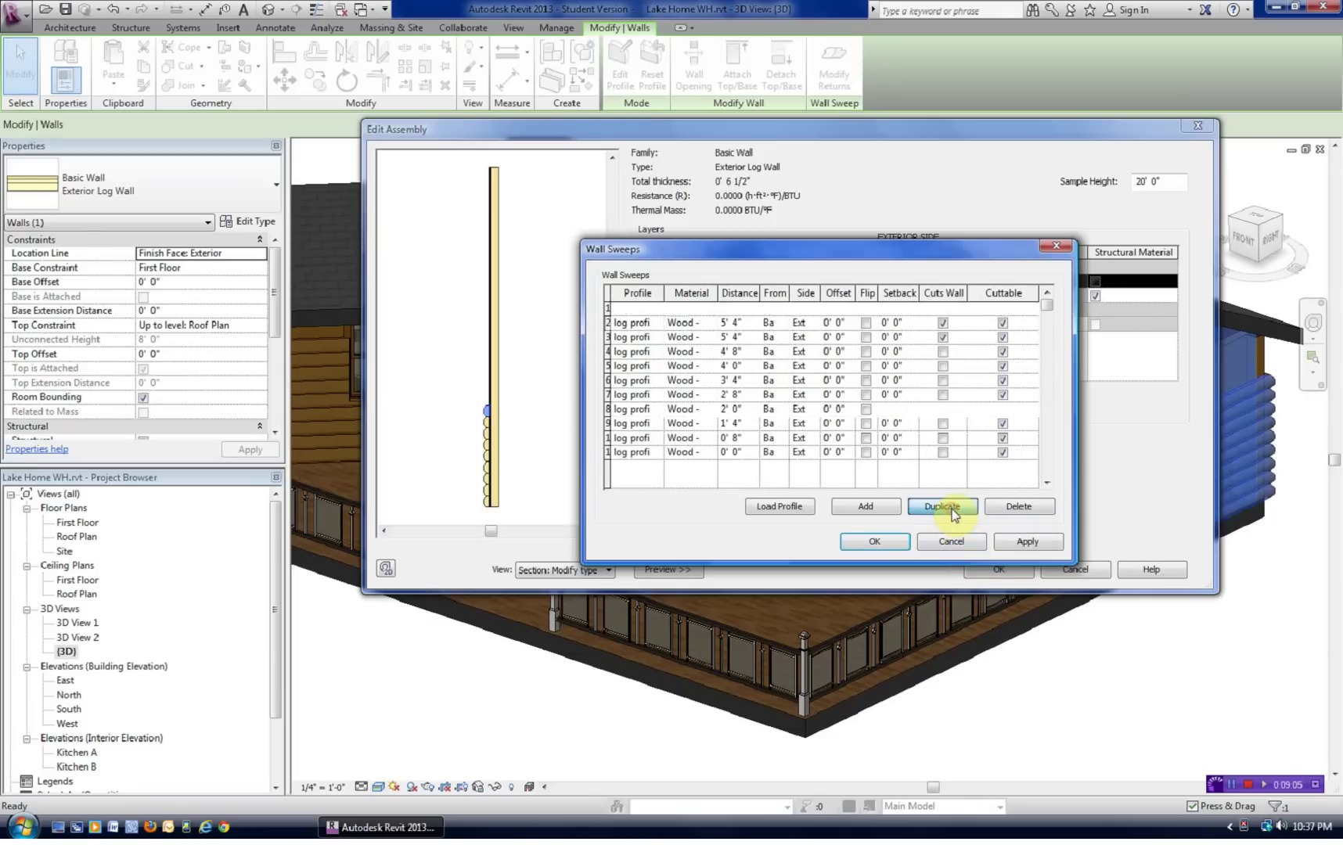
click(948, 508)
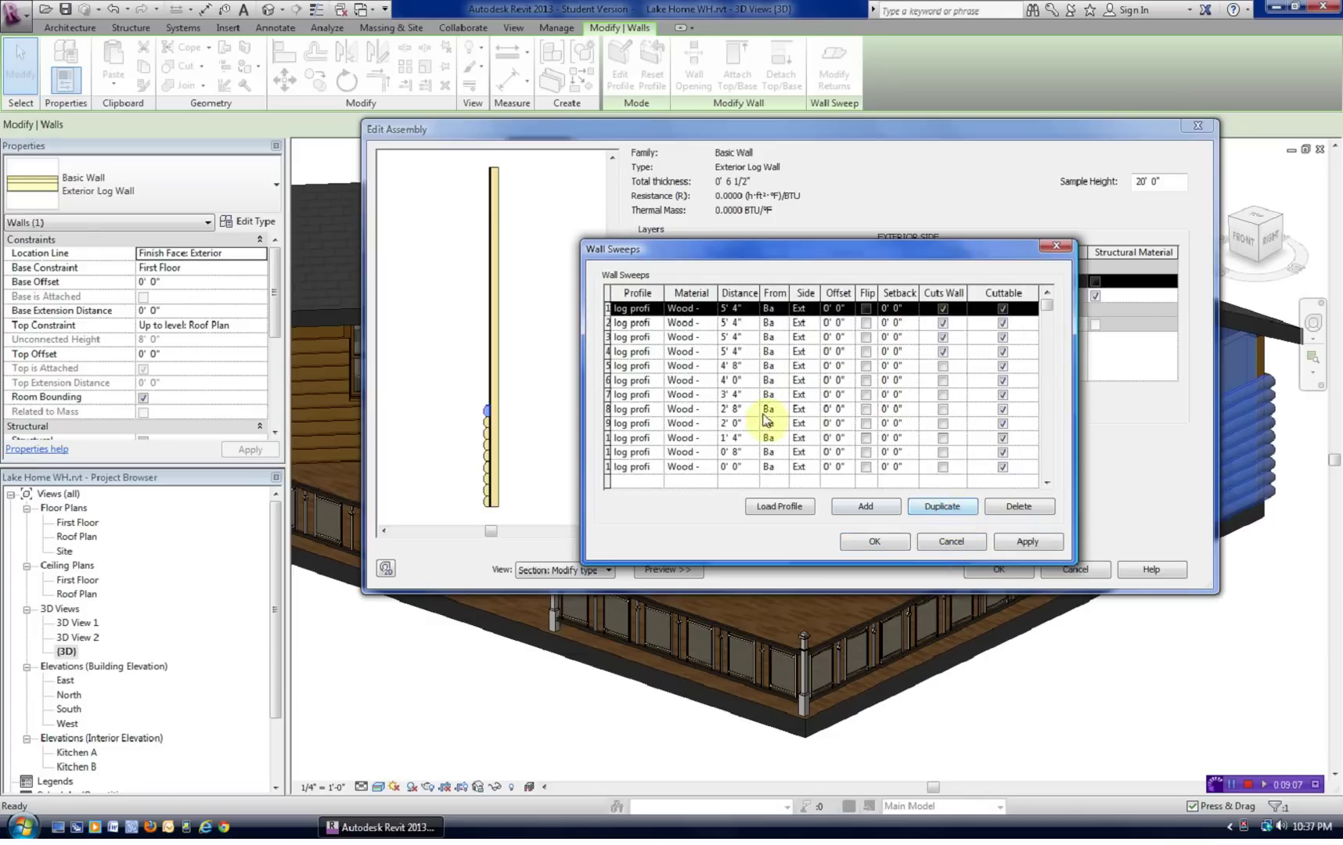
click(749, 338)
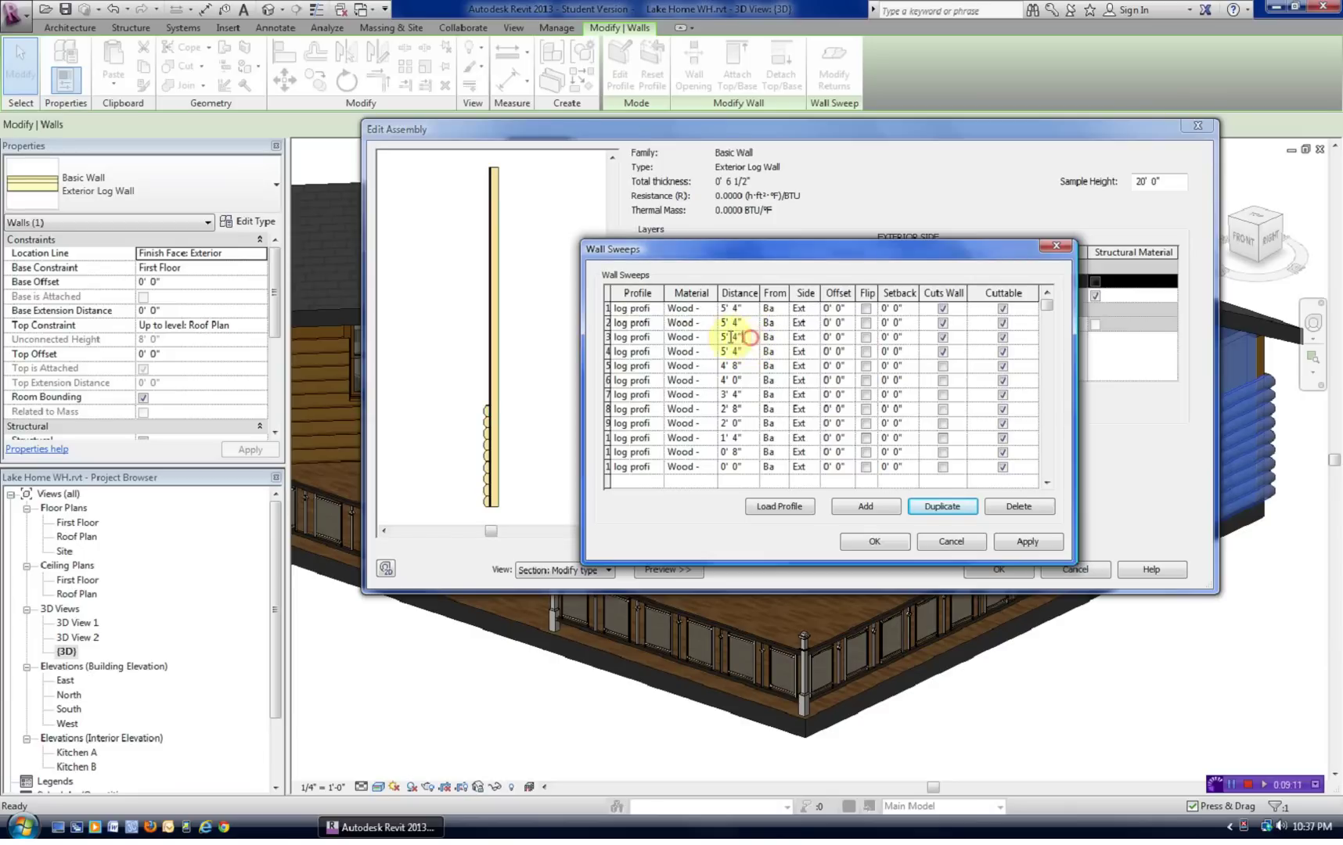
drag(730, 338, 703, 337)
text(6')
key(Tab)
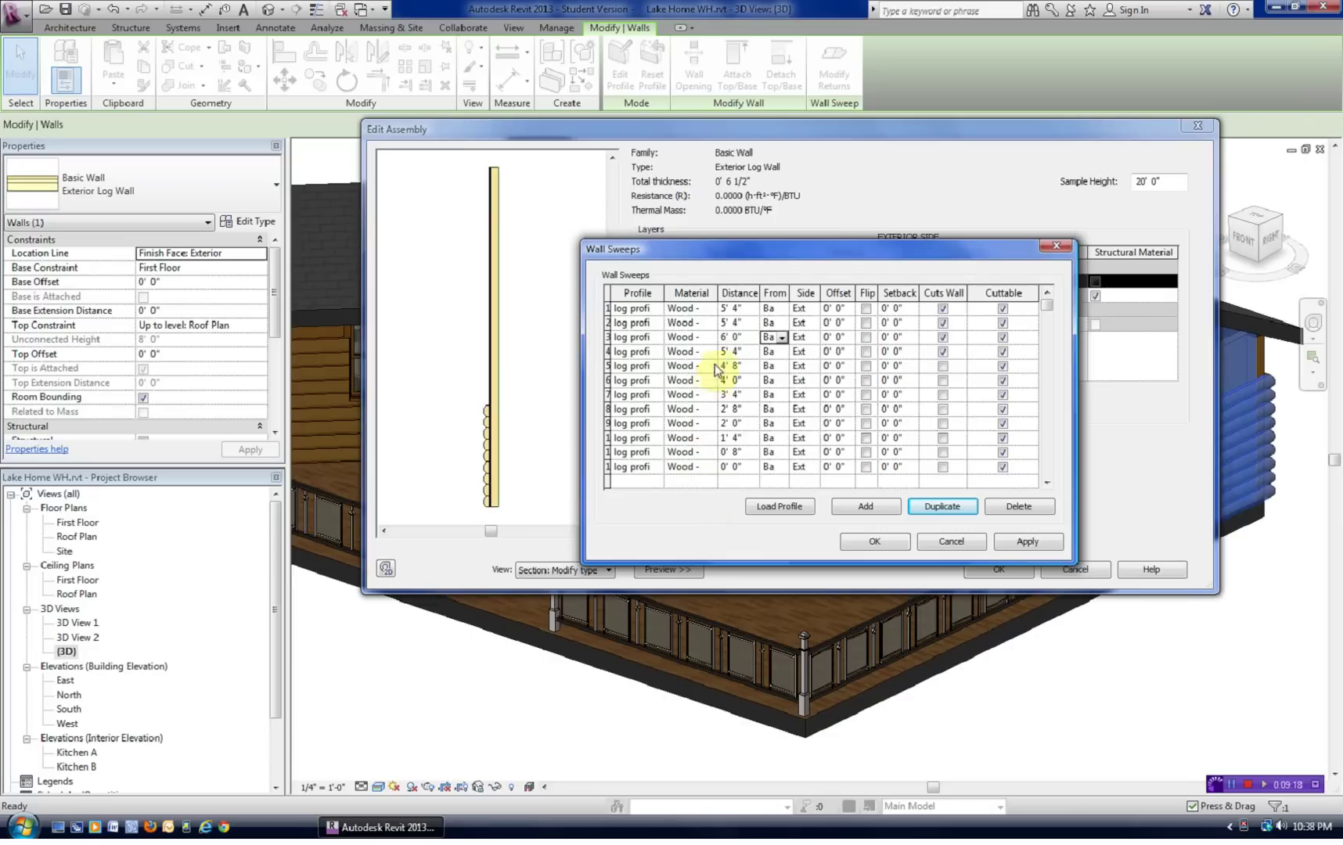
click(755, 321)
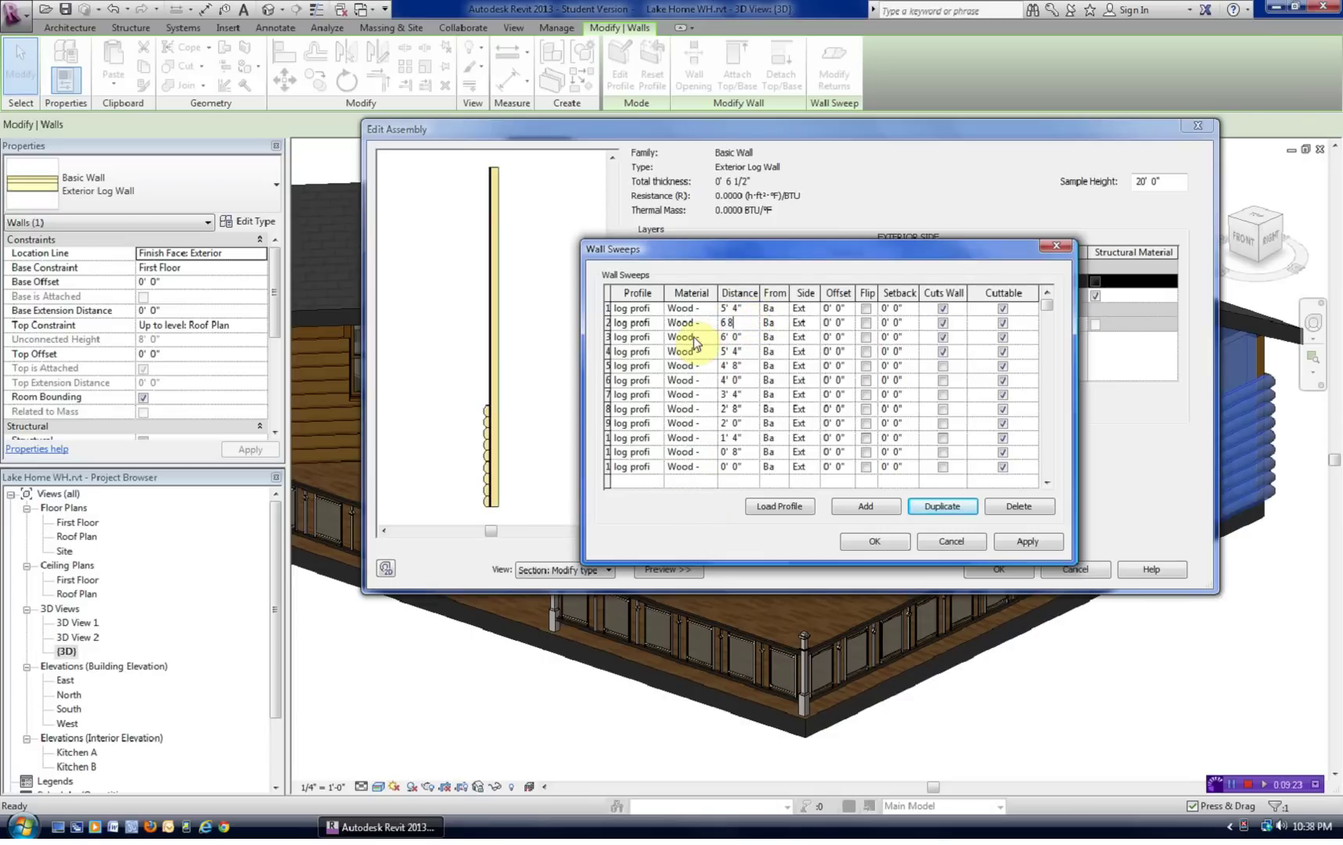
click(750, 308)
click(870, 542)
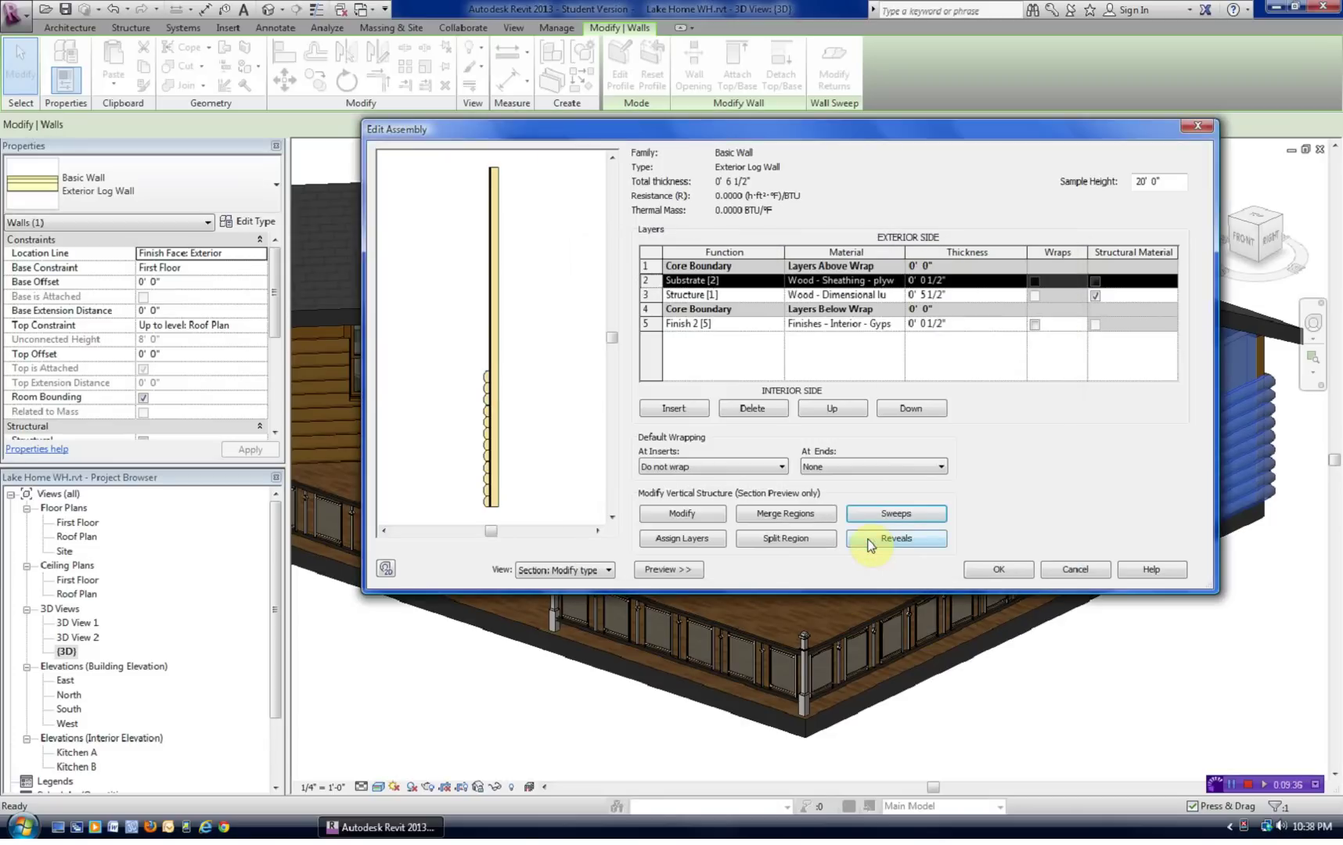
Step: Zoom and pan the section preview to view the stacked logs, then reopen Wall Sweeps
scroll(548, 415, up, 5)
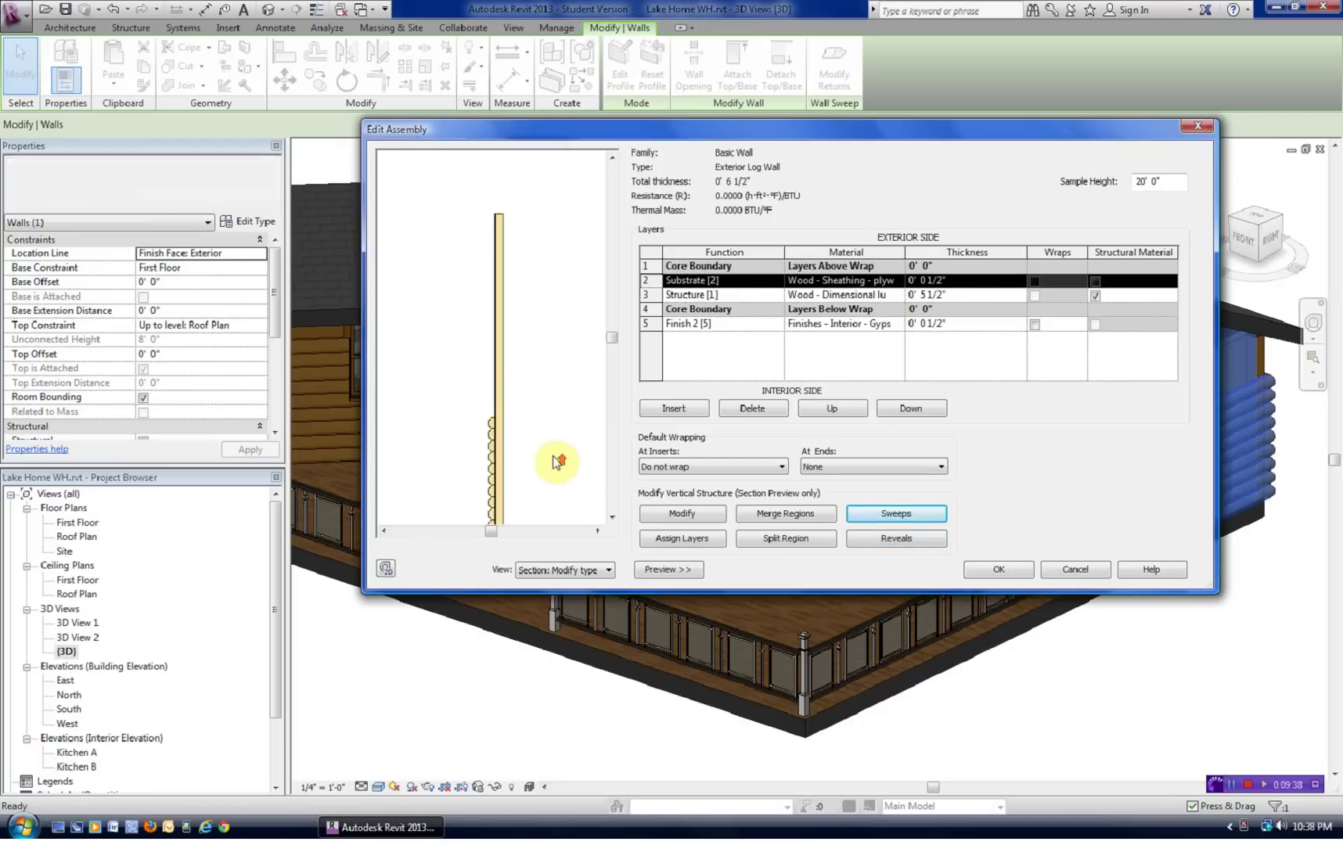
scroll(532, 368, up, 1)
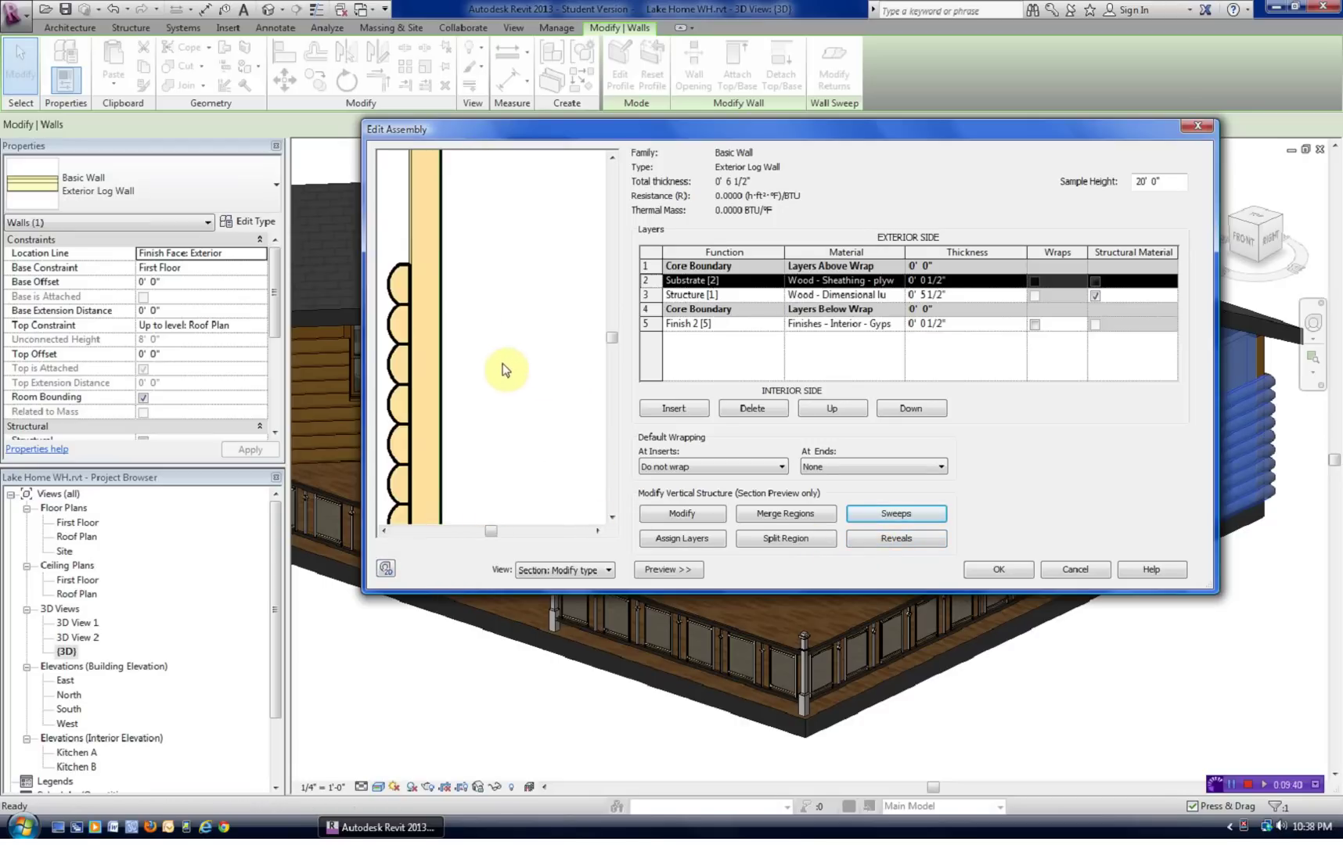
middle_drag(503, 369, 576, 392)
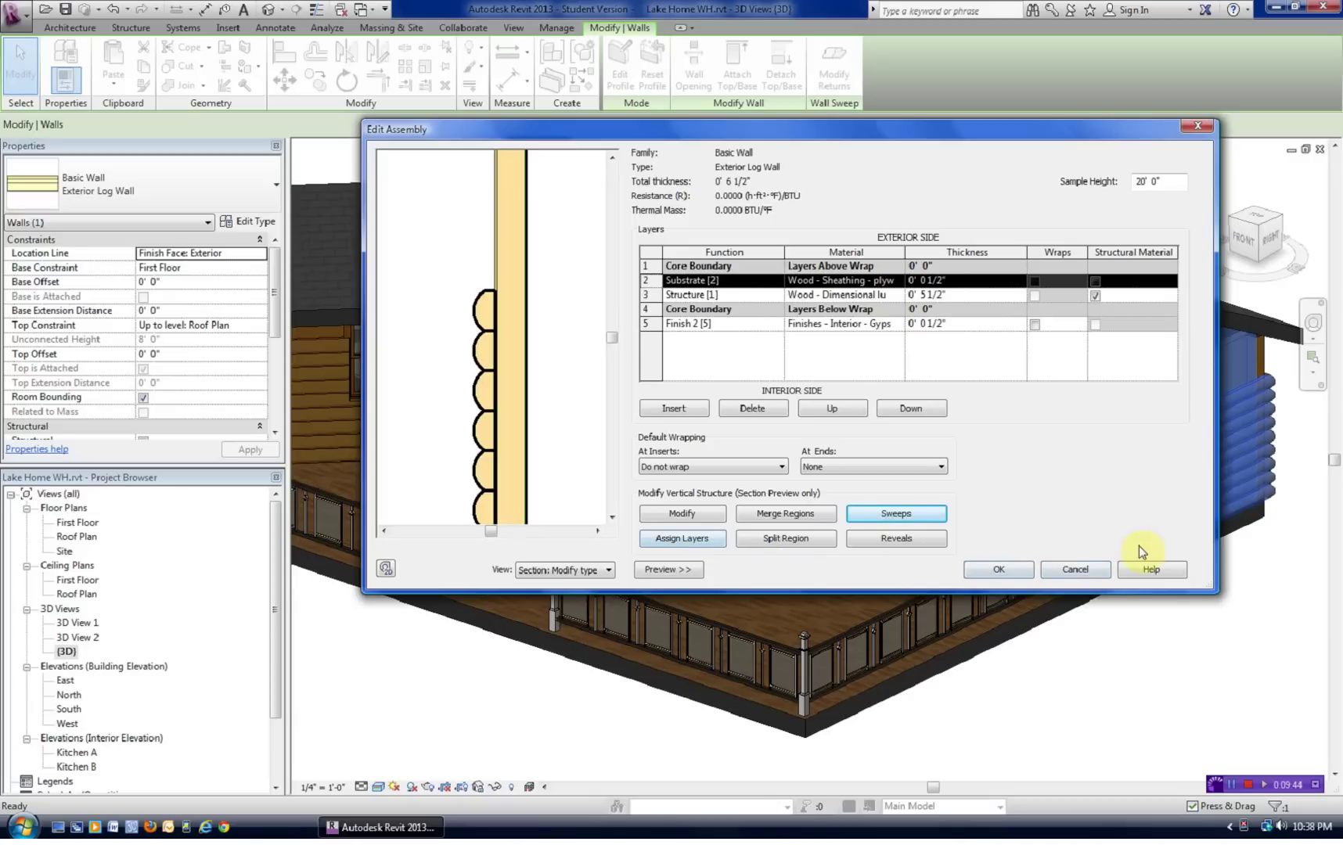
click(896, 513)
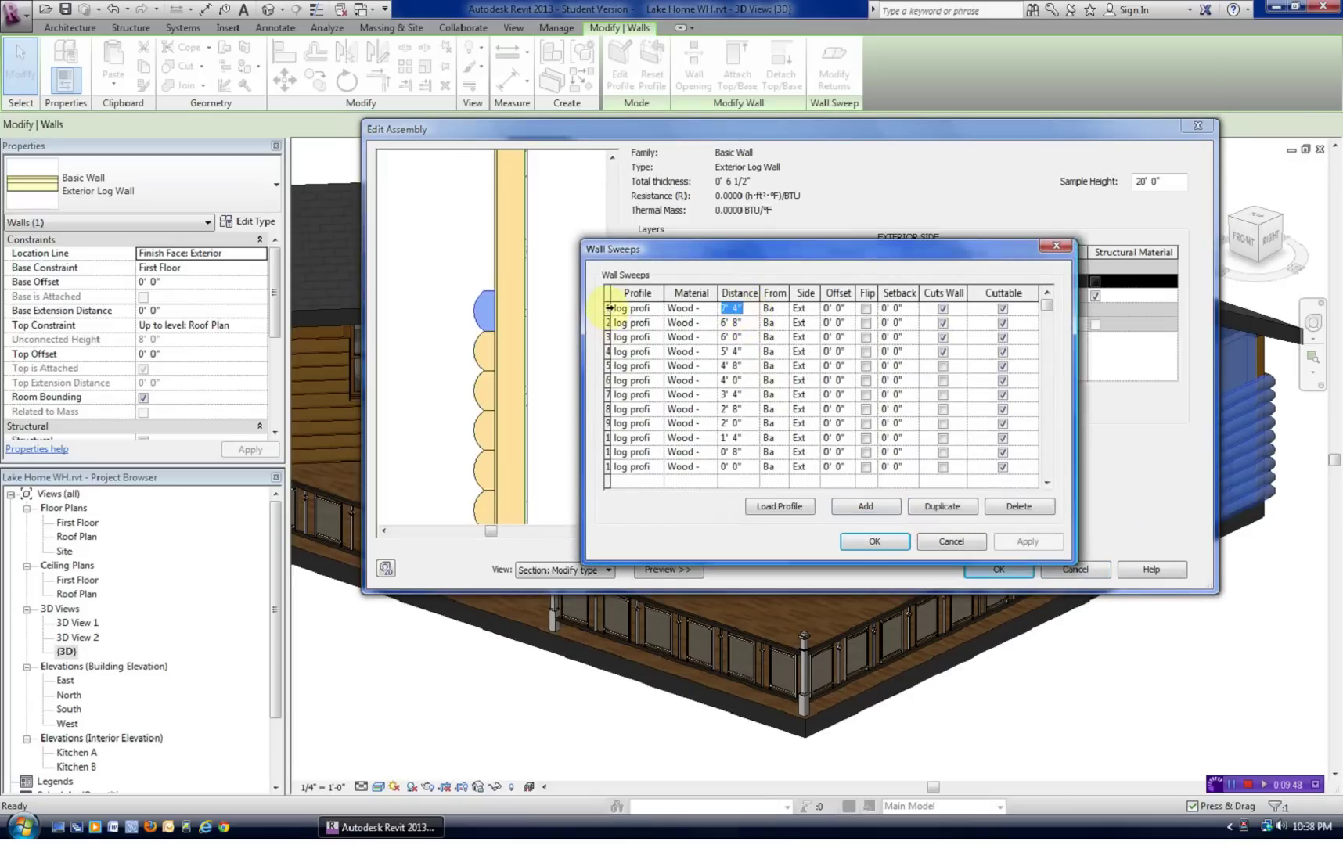
Step: Duplicate the 7' 4" sweep, set its Distance to 8' 0", apply and close Wall Sweeps
click(608, 308)
click(956, 513)
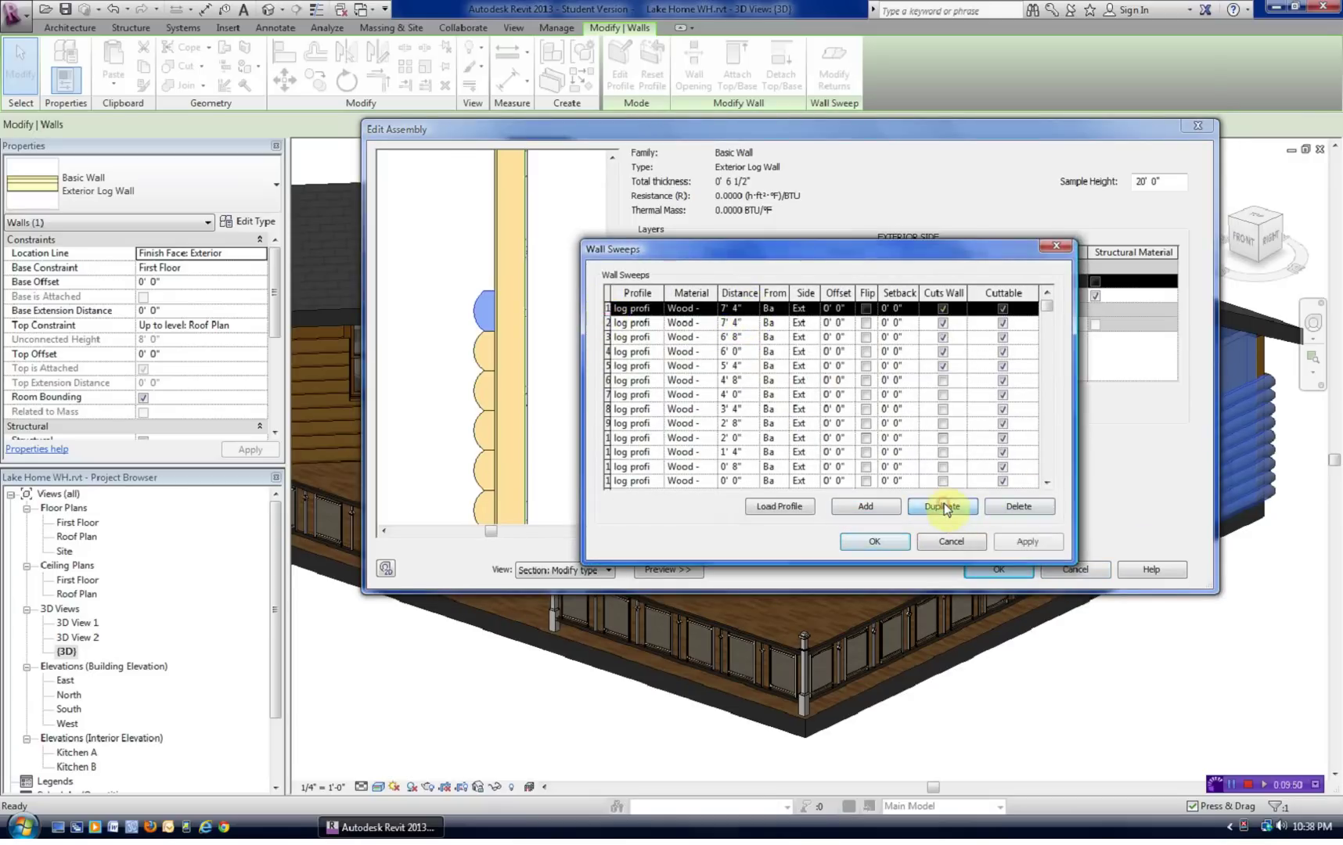
click(750, 307)
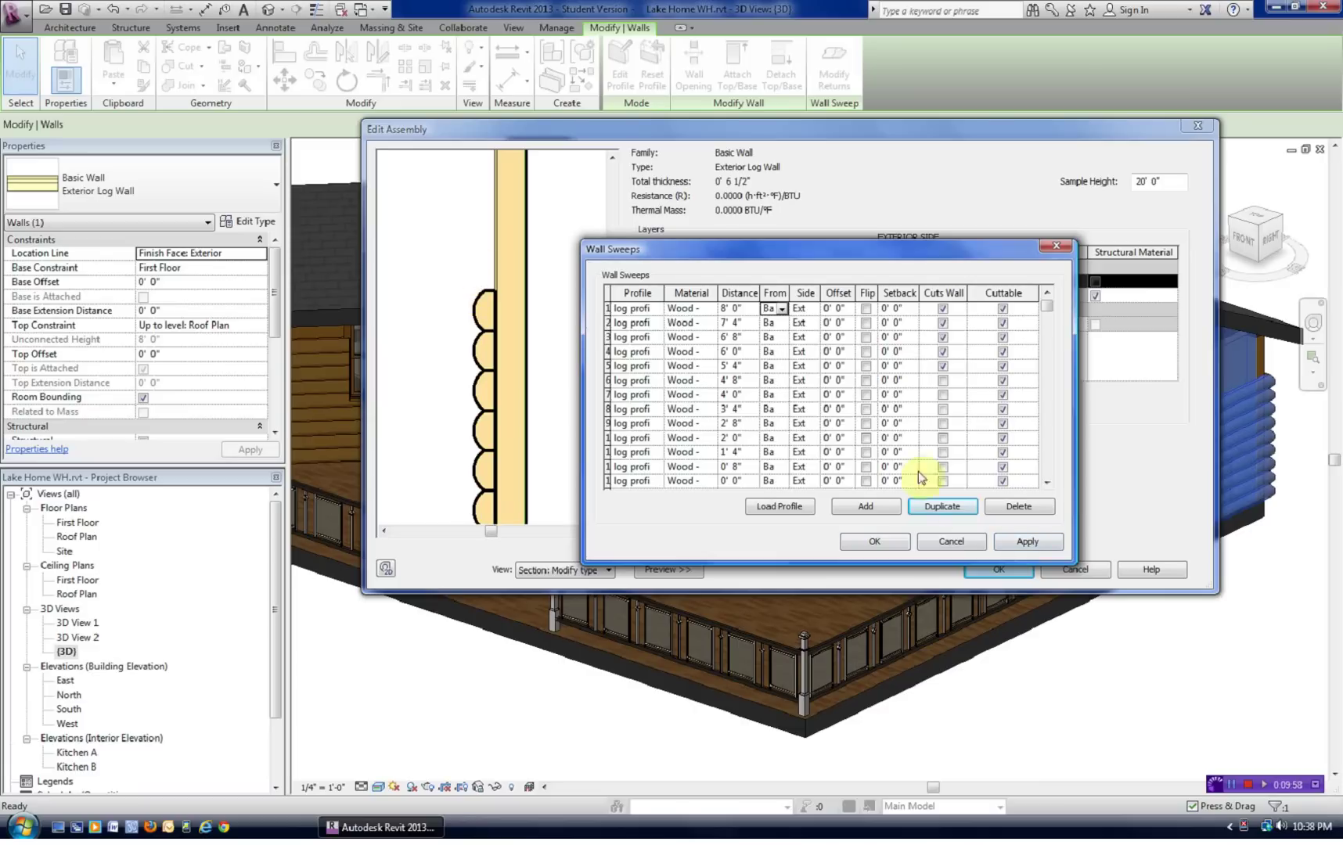
click(1026, 541)
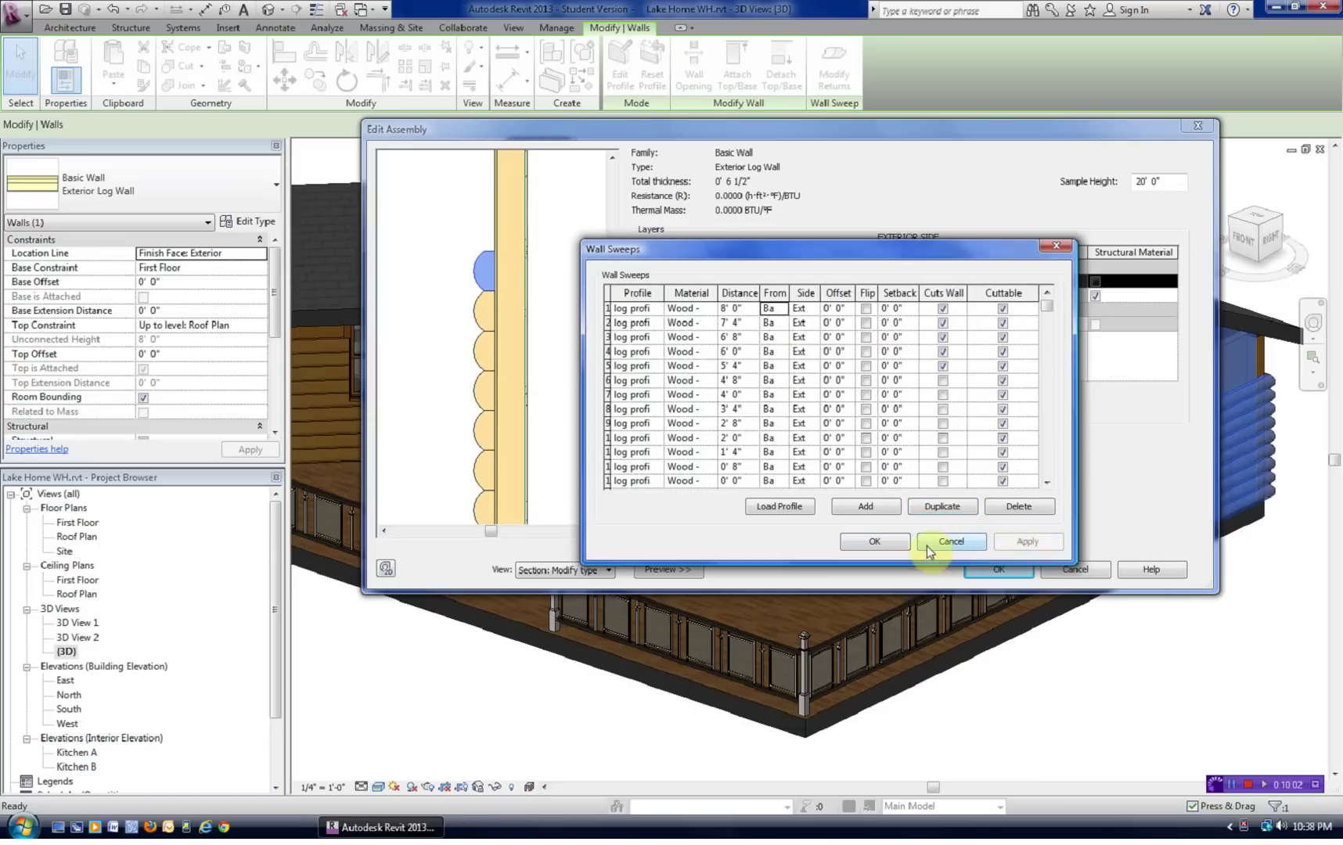
click(895, 543)
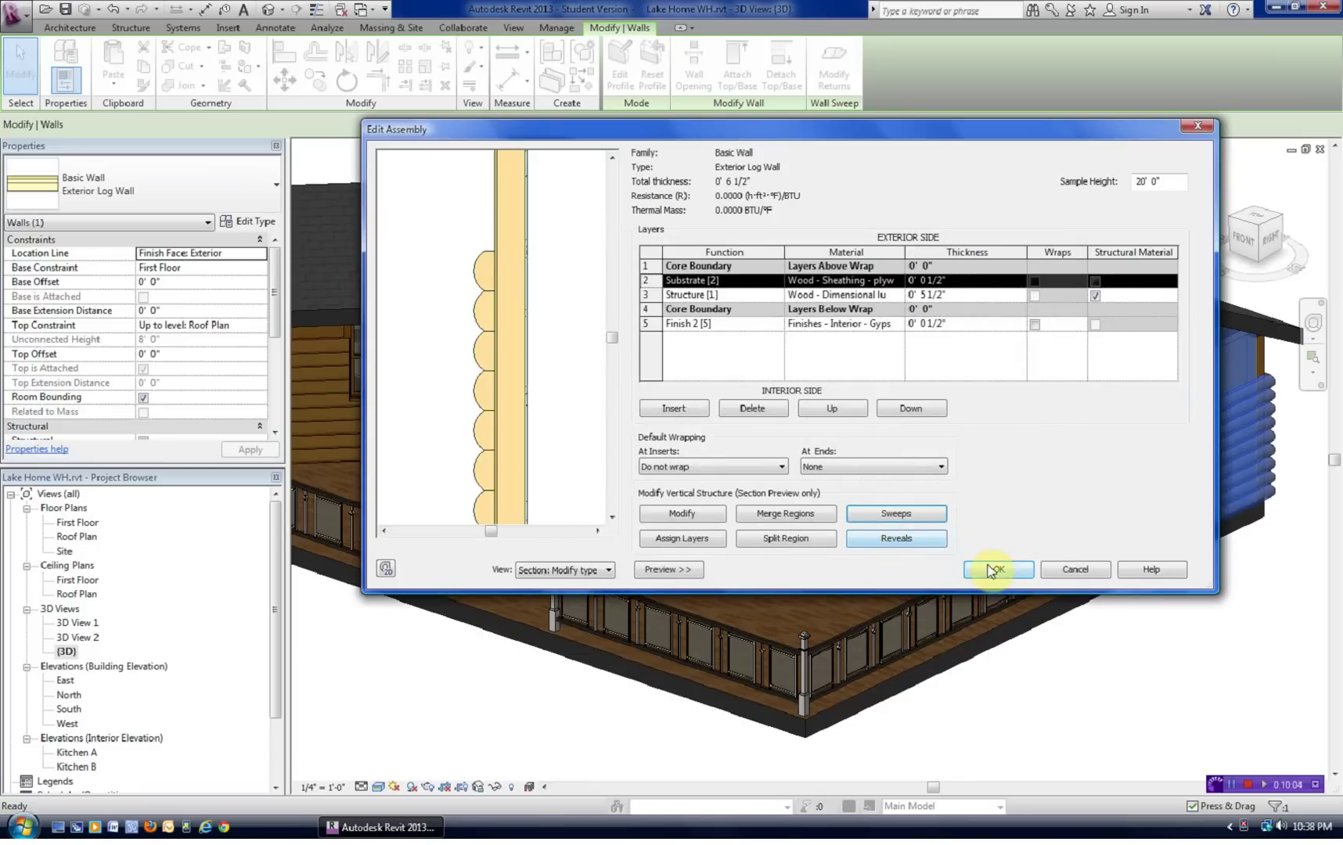
Step: Accept the edited log wall structure and type properties, then deselect the end wall
click(992, 570)
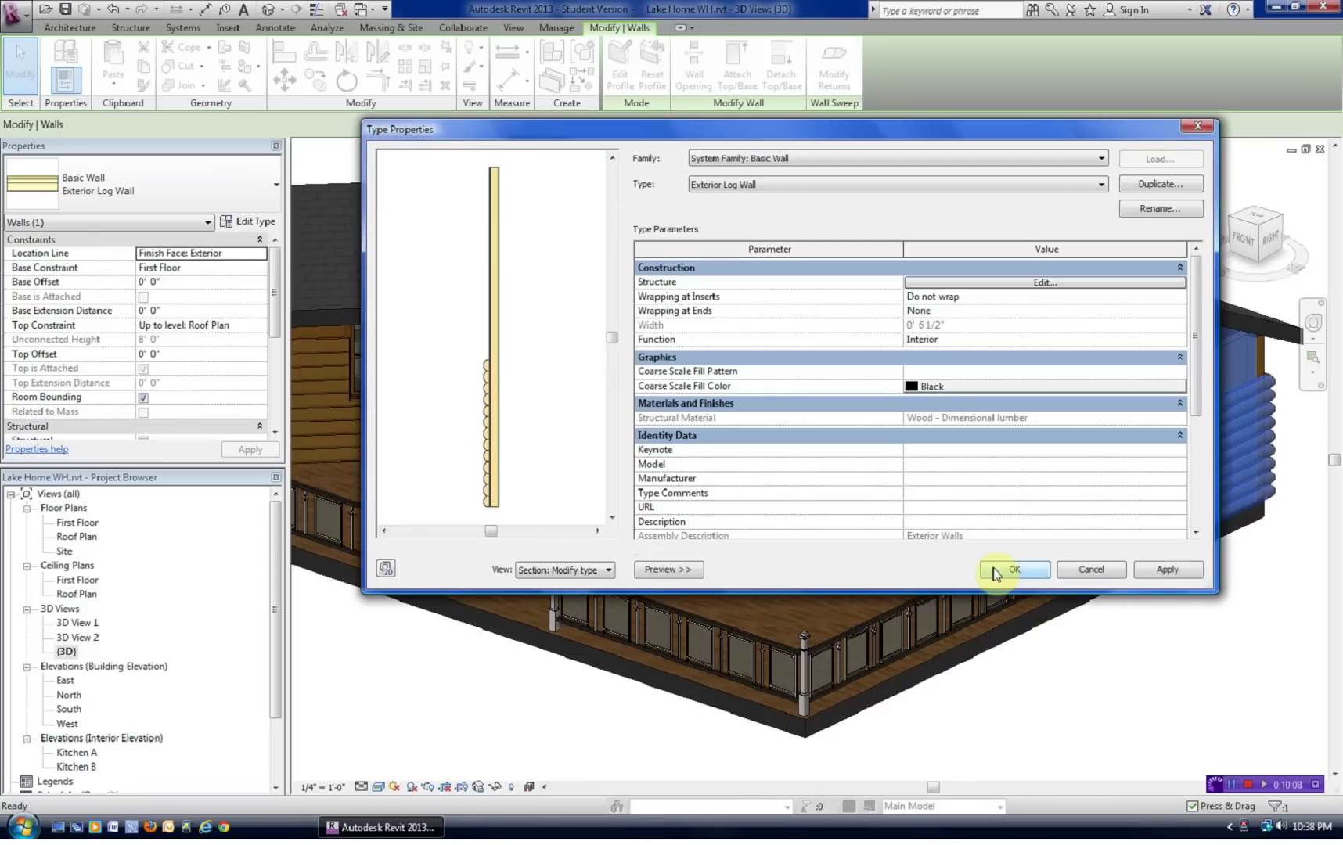
click(994, 567)
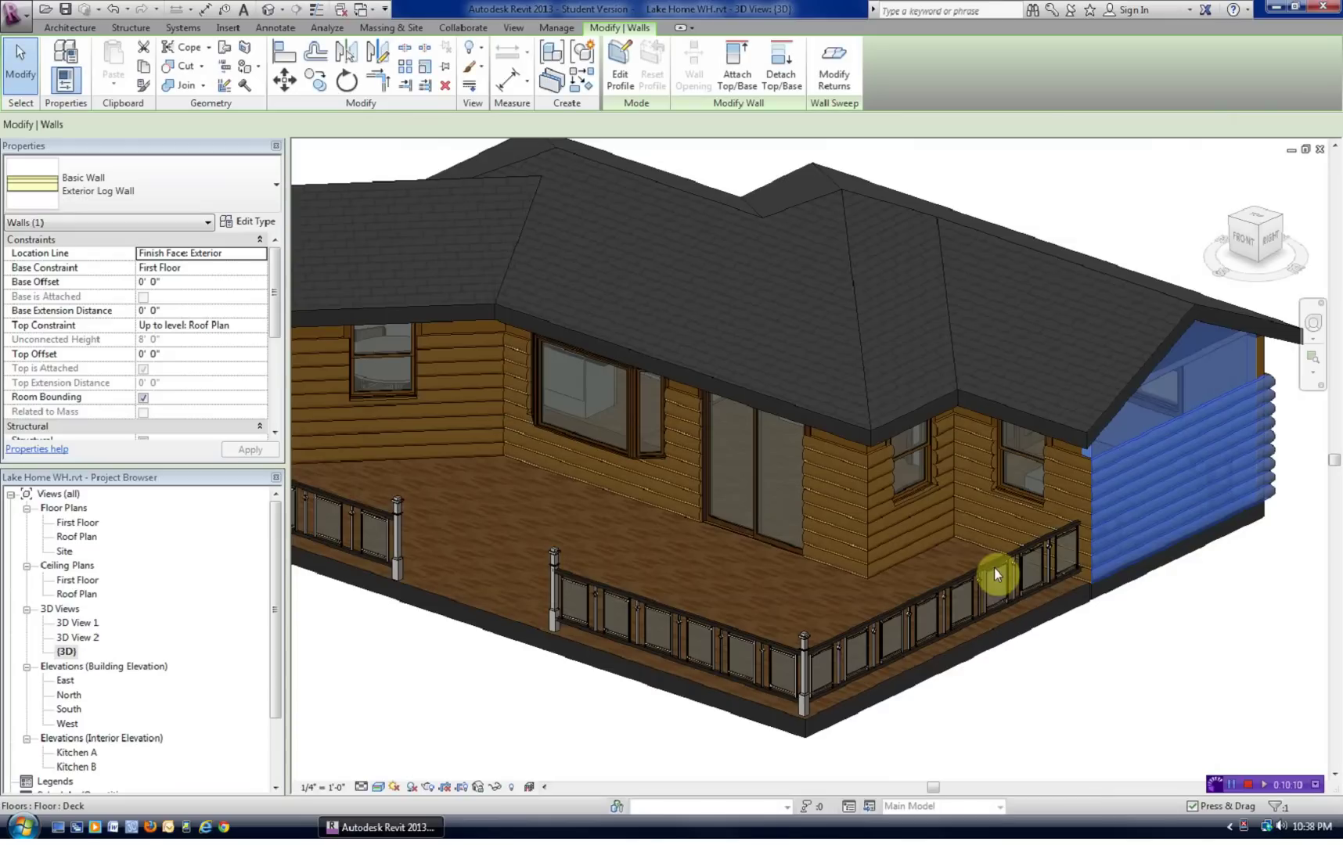
click(1112, 666)
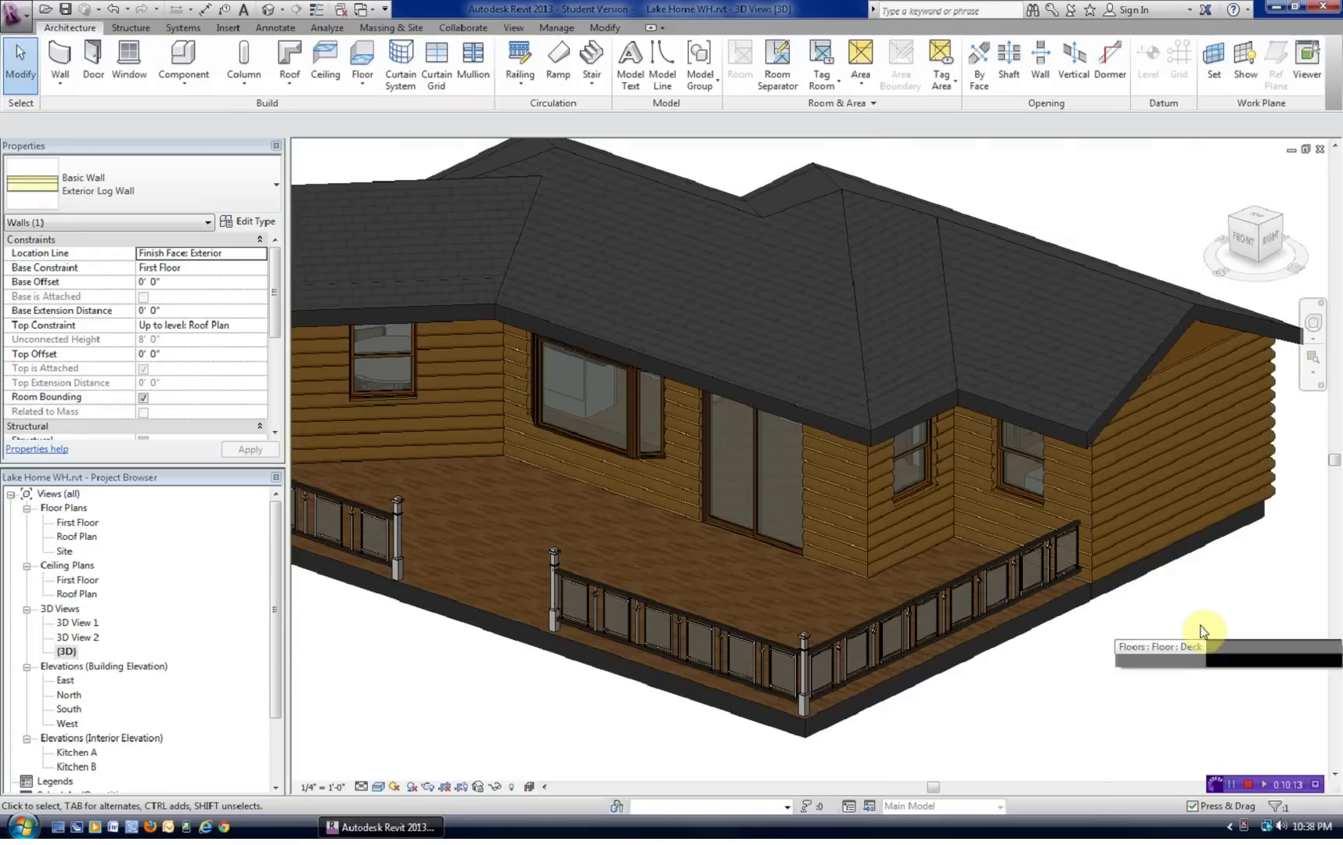
Step: Orbit, pan and zoom around the cabin to inspect stacked log siding on every exterior wall
shift+middle_drag(1197, 622, 1071, 628)
scroll(1072, 630, up, 5)
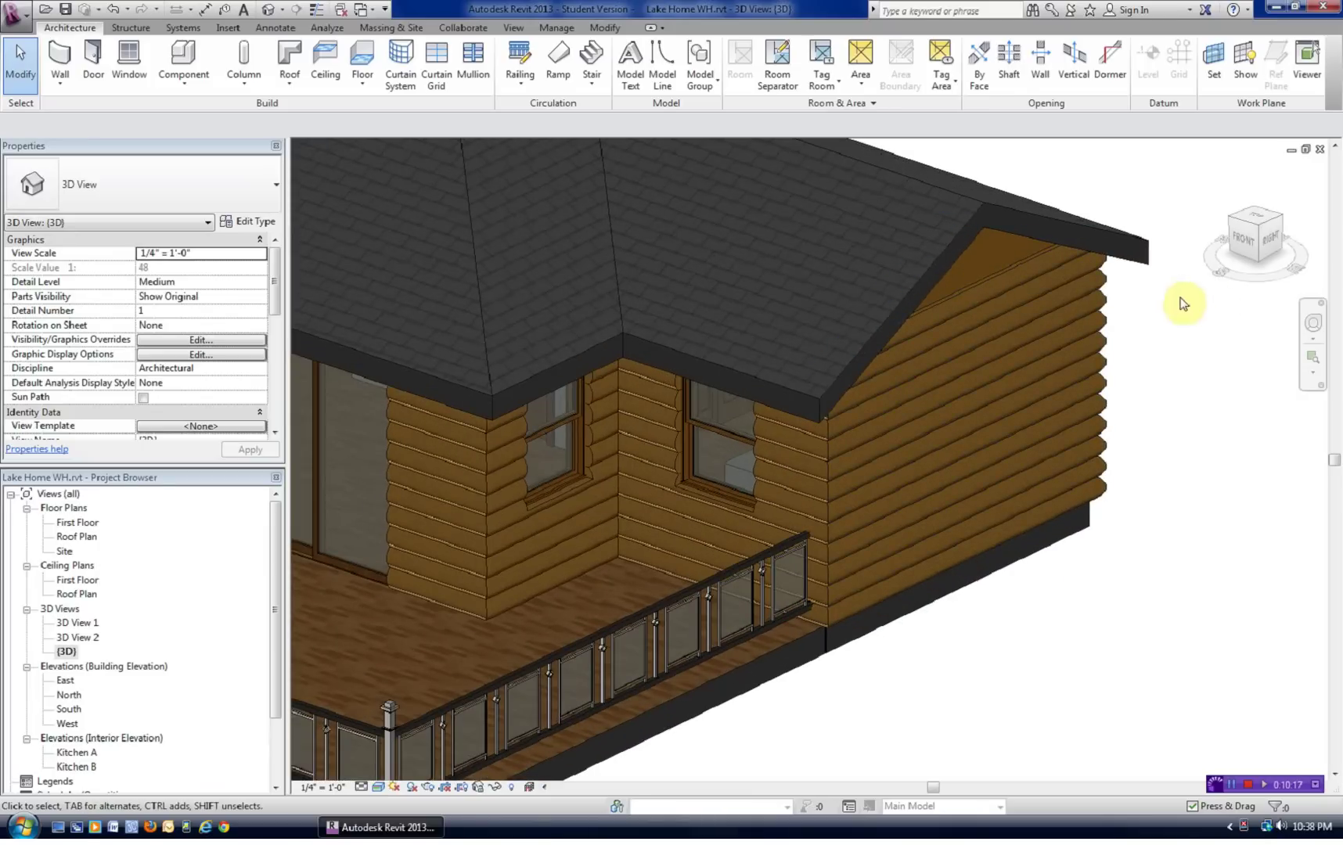
click(1314, 333)
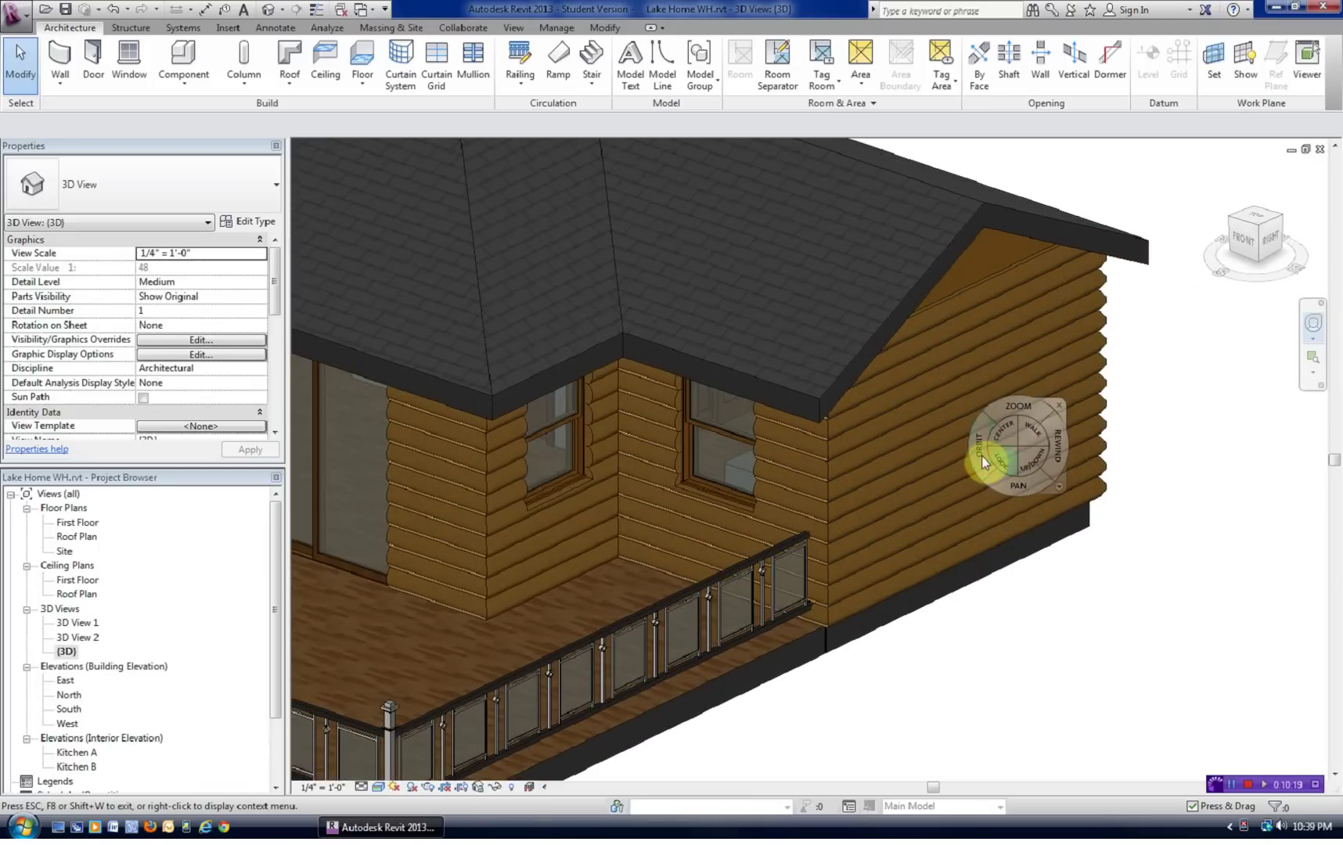
drag(976, 459, 940, 489)
drag(532, 544, 660, 510)
scroll(791, 534, down, 3)
click(698, 480)
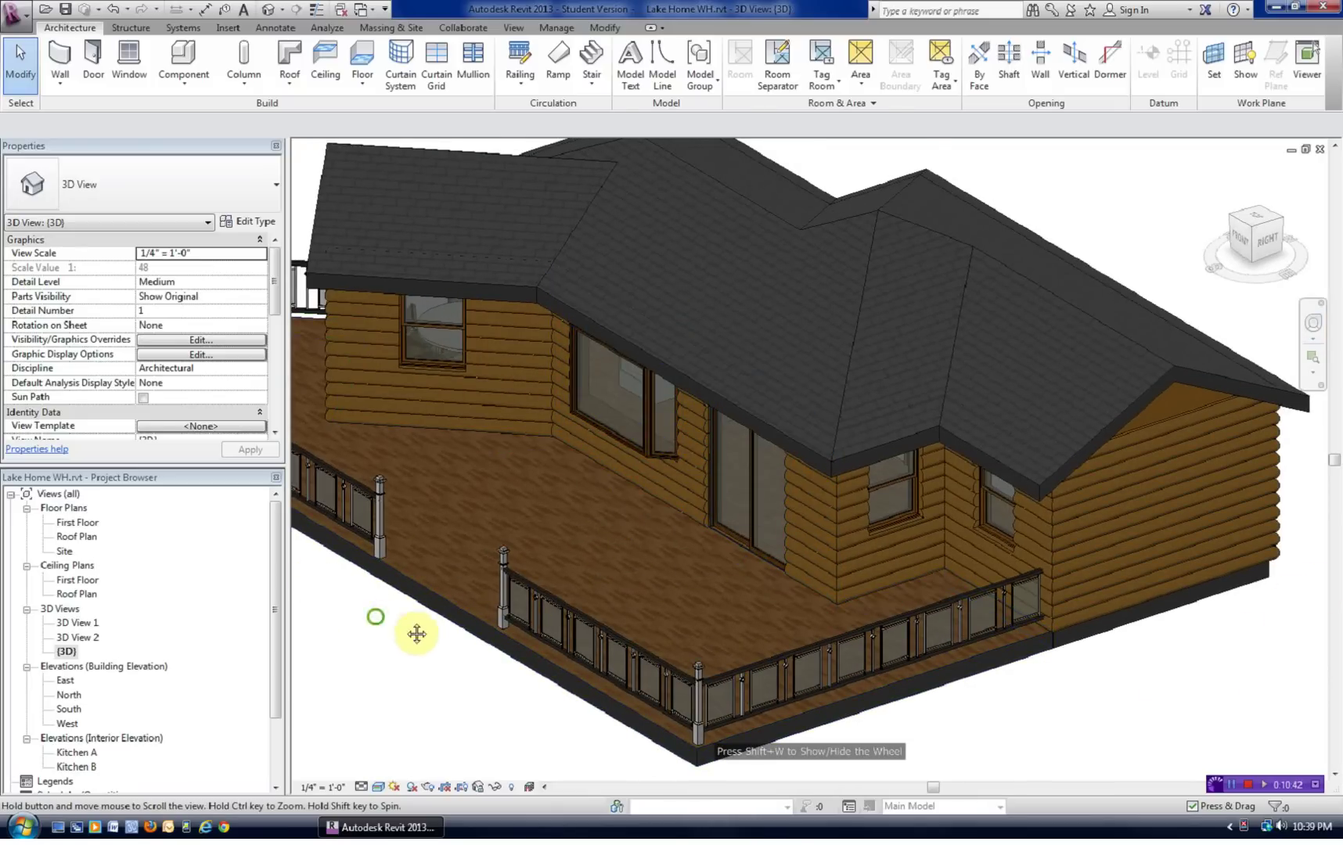
middle_drag(417, 634, 609, 644)
scroll(1229, 525, up, 1)
scroll(1148, 548, down, 2)
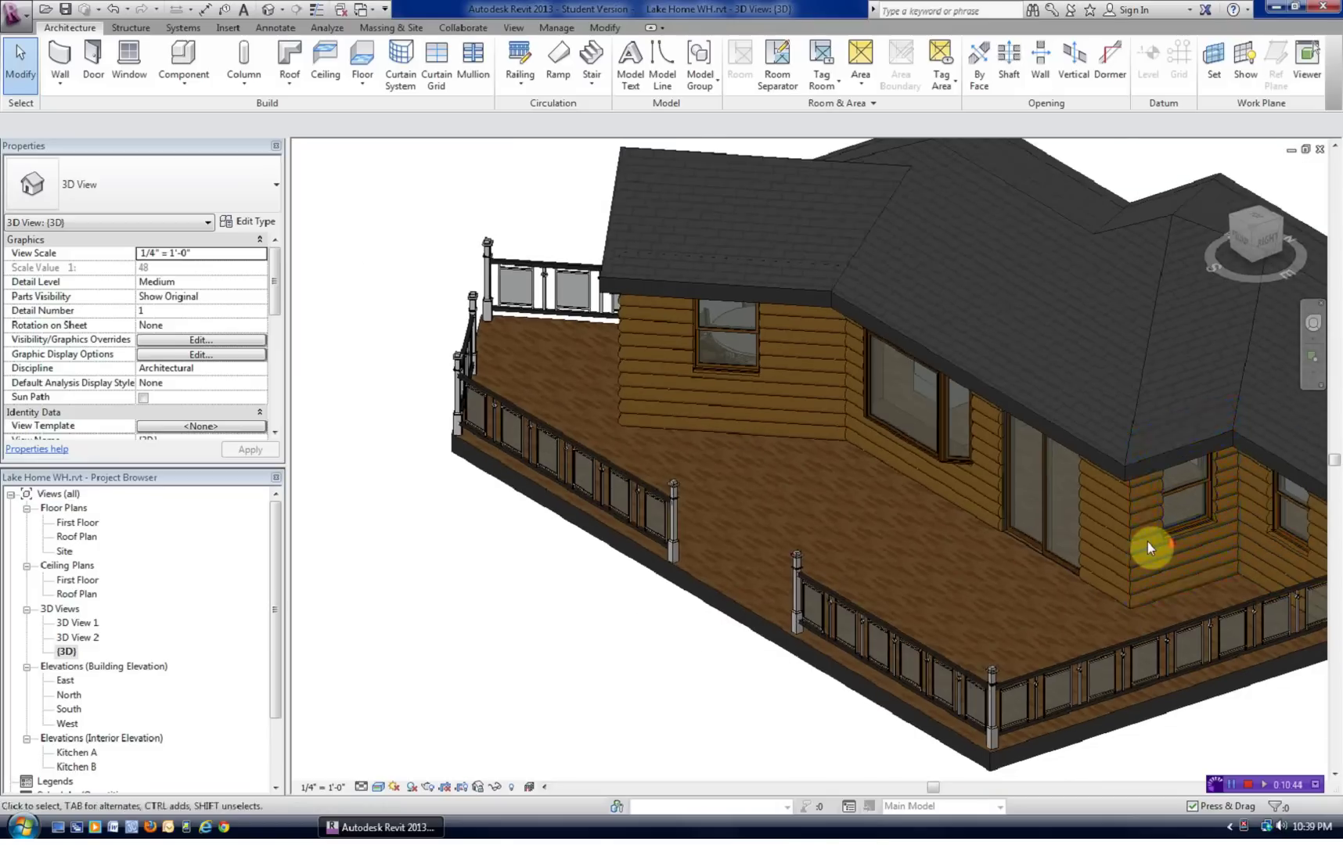